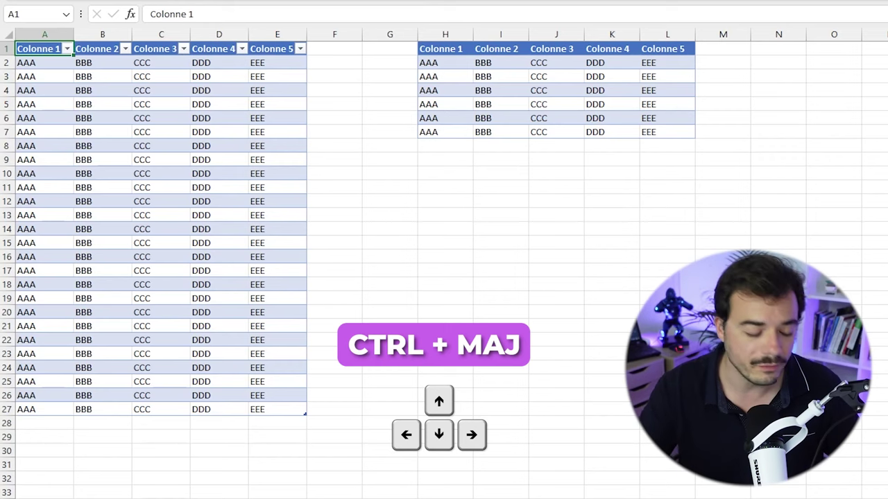
- Extend the selection from A1 across the five headers and down to row 27, covering A1:E27
{"action": "key", "text": "ctrl+shift+Right"}
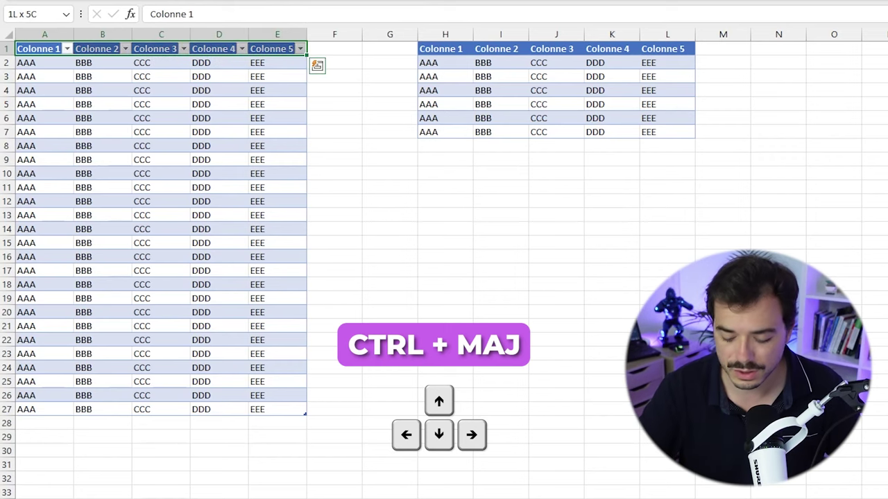
{"action": "key", "text": "ctrl+shift+Down"}
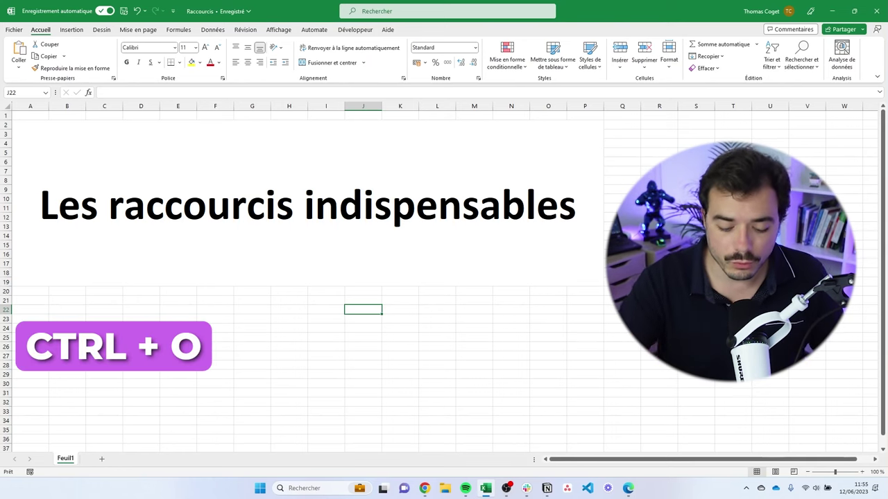
- View the Open list, dismiss it, and create the new blank workbook Classeur4
{"action": "key", "text": "ctrl+o"}
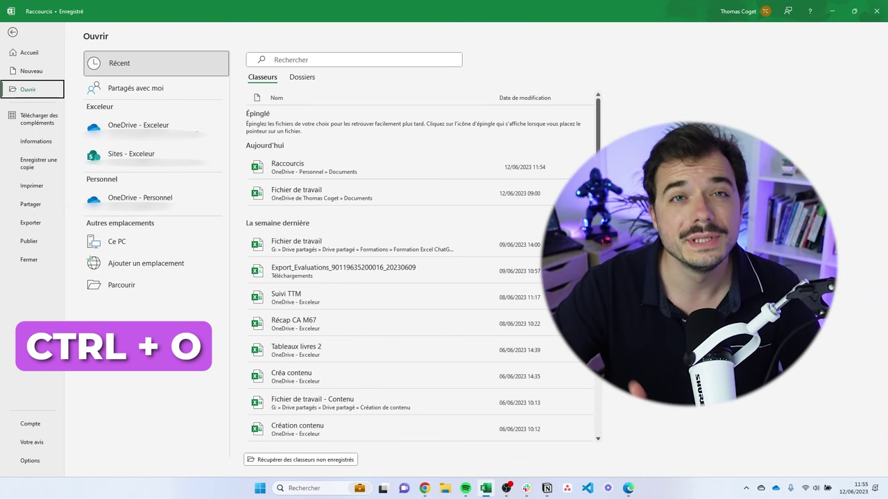
{"action": "key", "text": "Escape"}
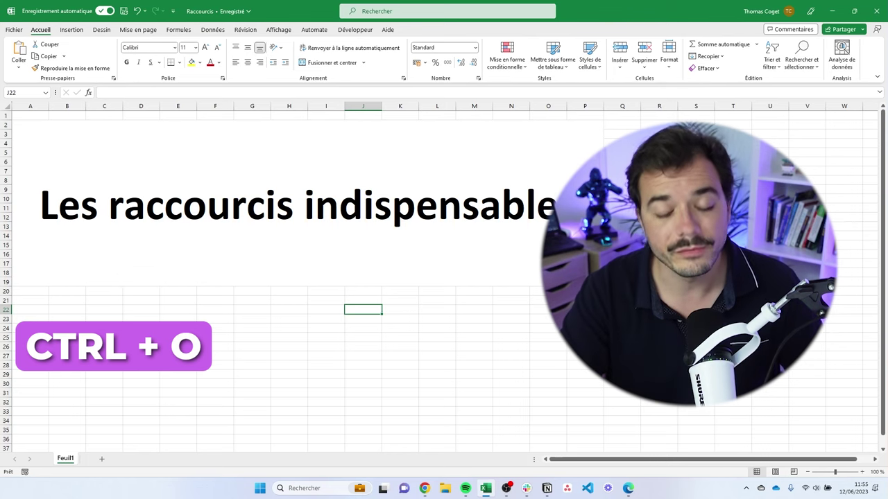
{"action": "key", "text": "ctrl+n"}
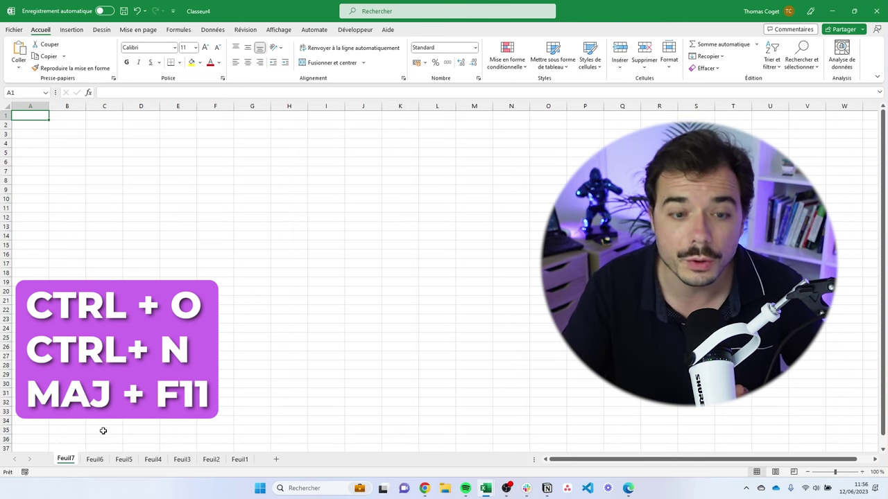
- Close Classeur4 choosing Ne pas enregistrer, then save Raccourcis with Ctrl+S
{"action": "key", "text": "ctrl+w"}
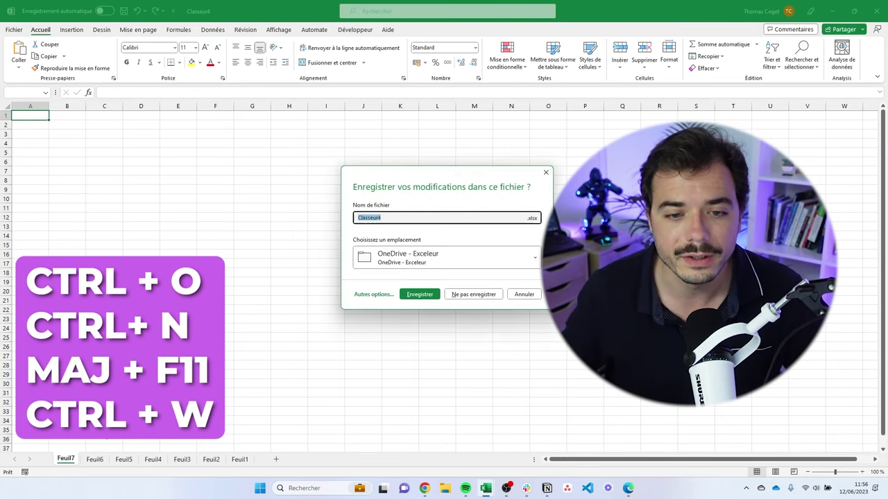
{"action": "left_click", "coordinate": [477, 295]}
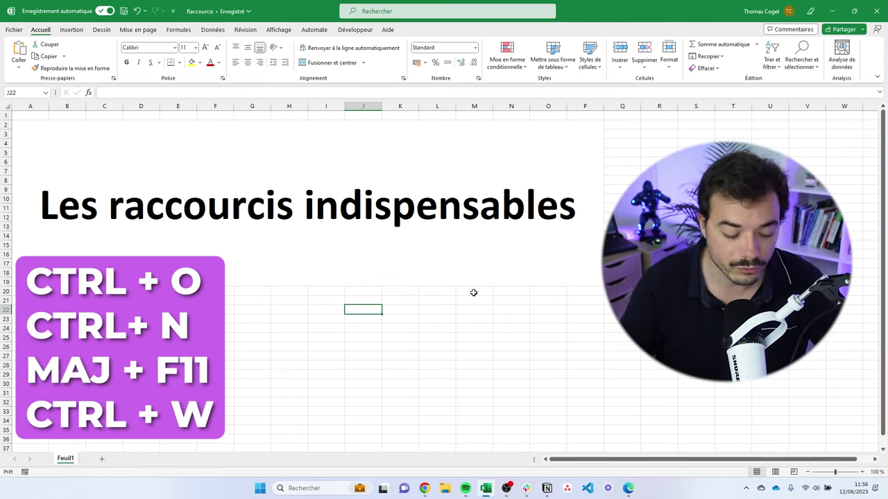
{"action": "key", "text": "ctrl+s"}
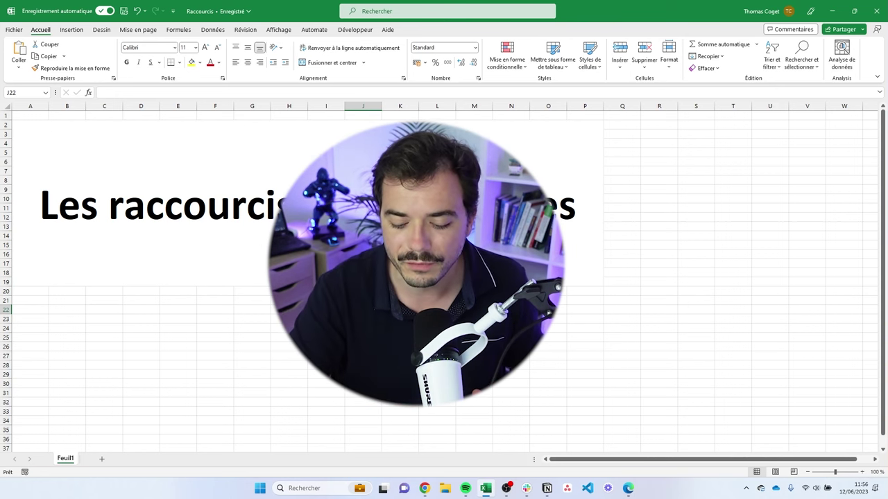
- Glance at Save As, fill L21:L29 with 'a', then undo so the cells are empty
{"action": "key", "text": "F12"}
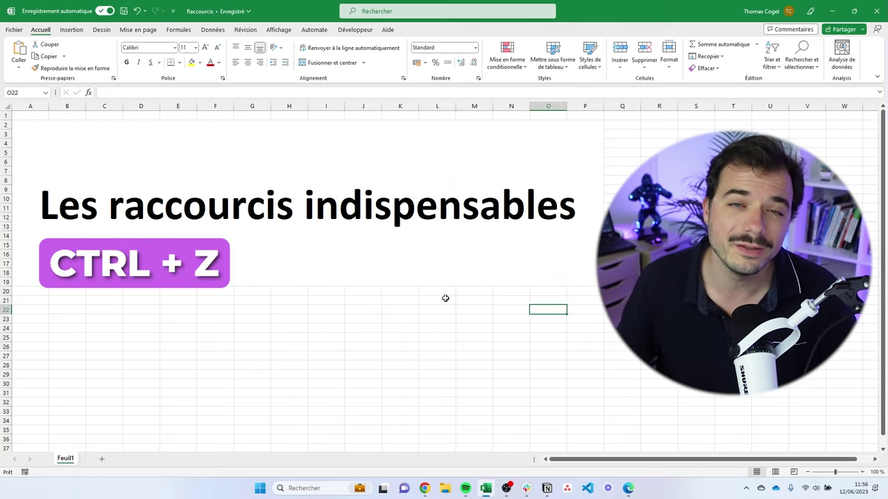
{"action": "left_click_drag", "start_coordinate": [445, 298], "coordinate": [437, 378]}
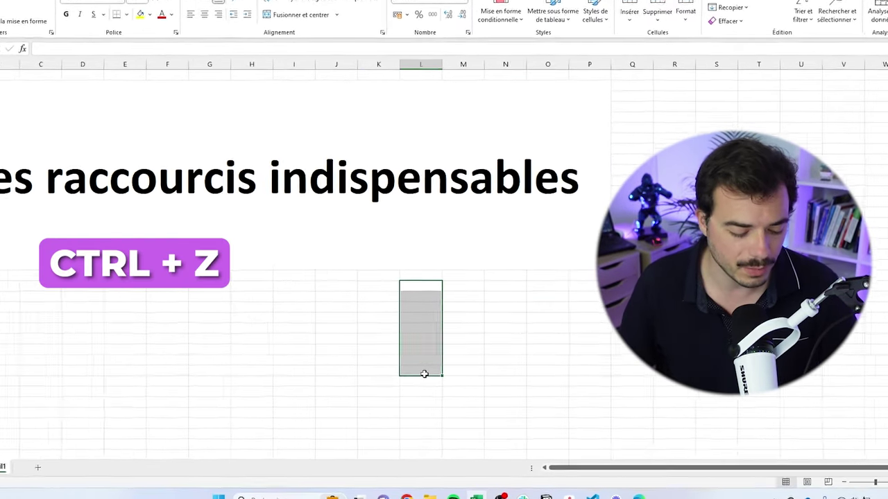
{"action": "type", "text": "a"}
{"action": "left_click", "coordinate": [553, 320]}
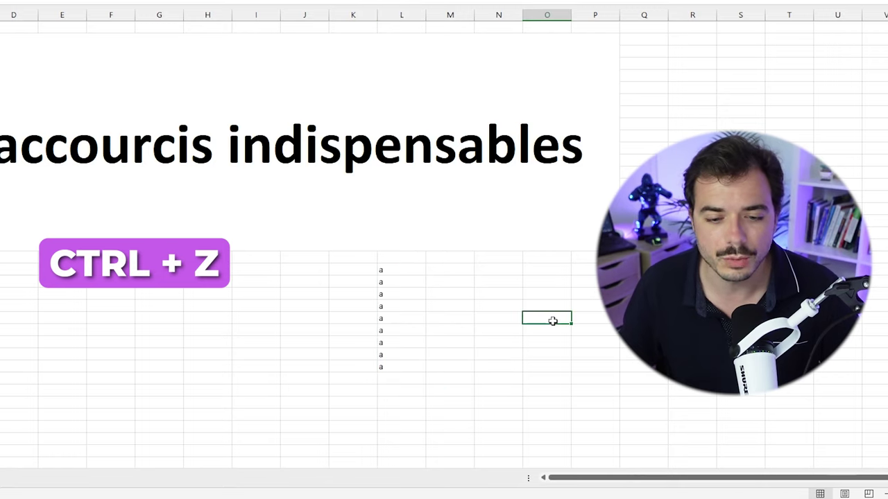
{"action": "key", "text": "ctrl+z"}
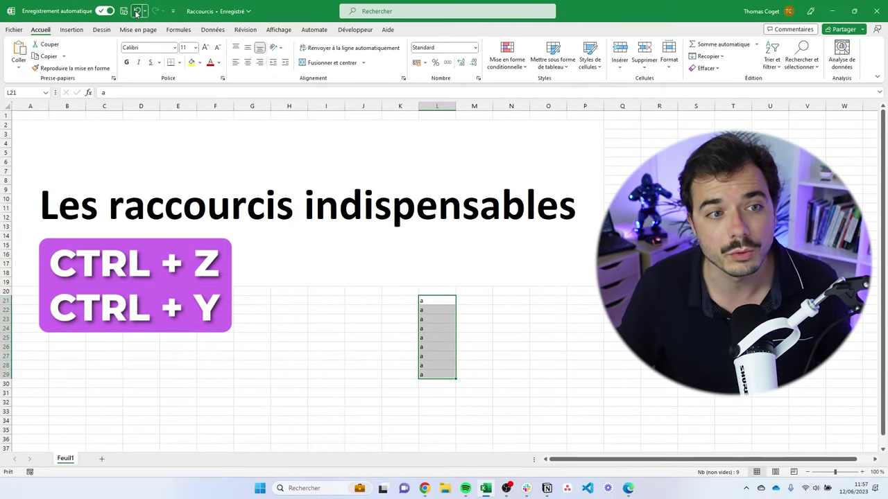
{"action": "left_click", "coordinate": [137, 12]}
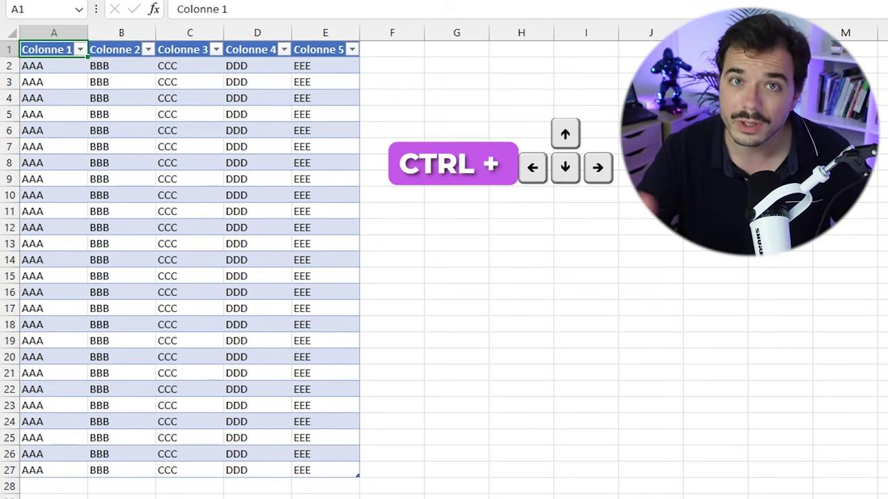
- Jump between the Colonne table's edges and the sheet's last row, ending back at A1
{"action": "key", "text": "ctrl+Right"}
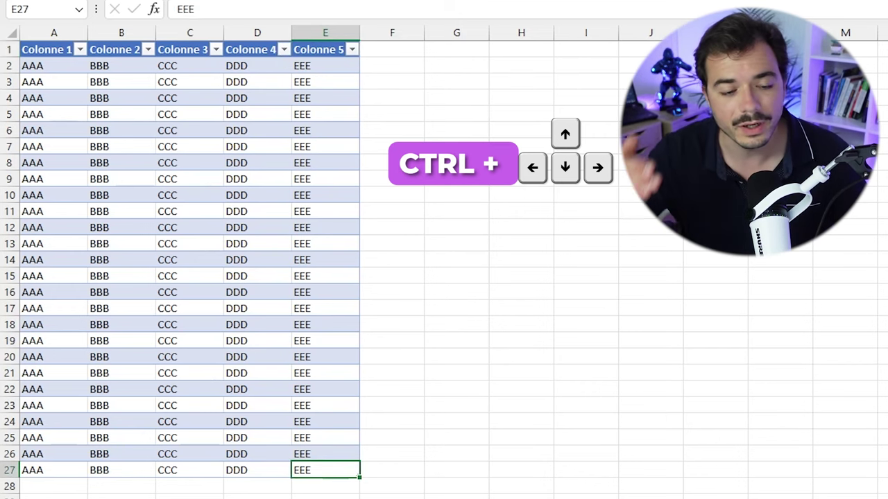
{"action": "key", "text": "ctrl+Left"}
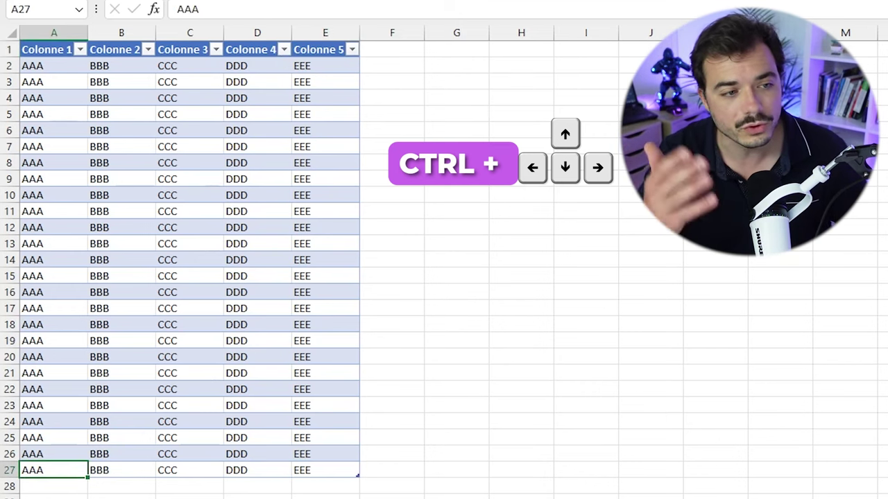
{"action": "key", "text": "ctrl+Up"}
{"action": "key", "text": "ctrl+Down"}
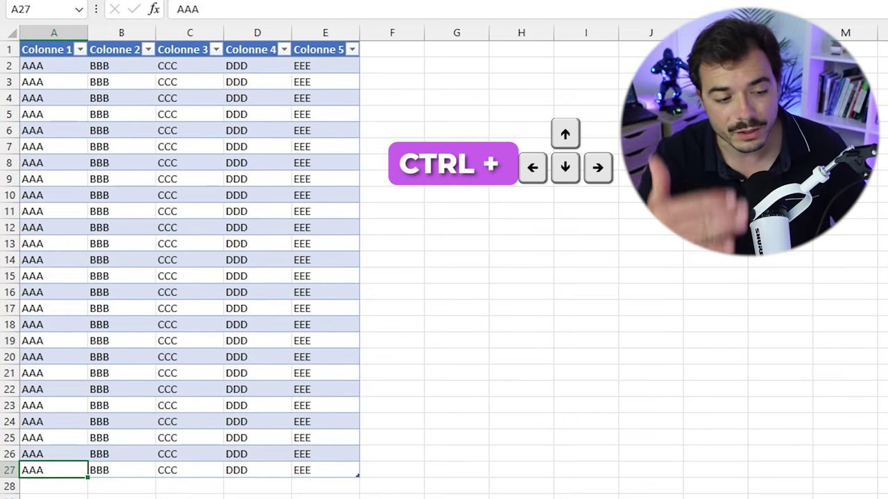
{"action": "key", "text": "ctrl+Down"}
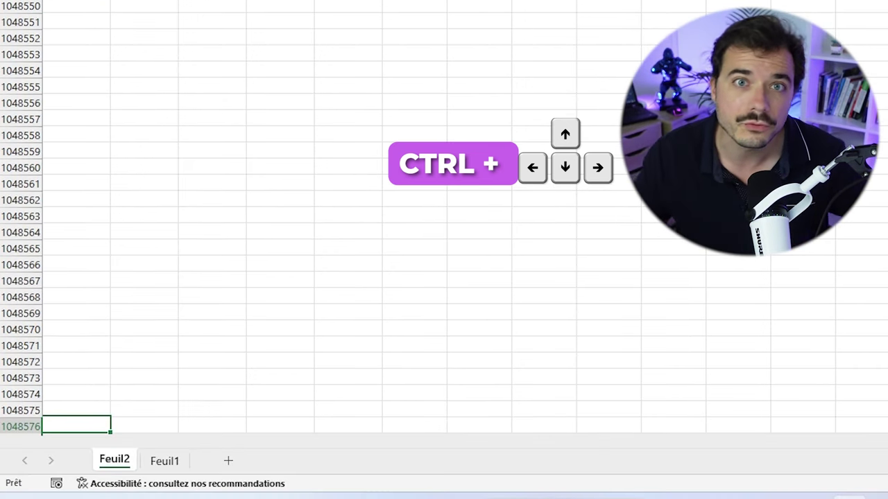
{"action": "key", "text": "ctrl+Up"}
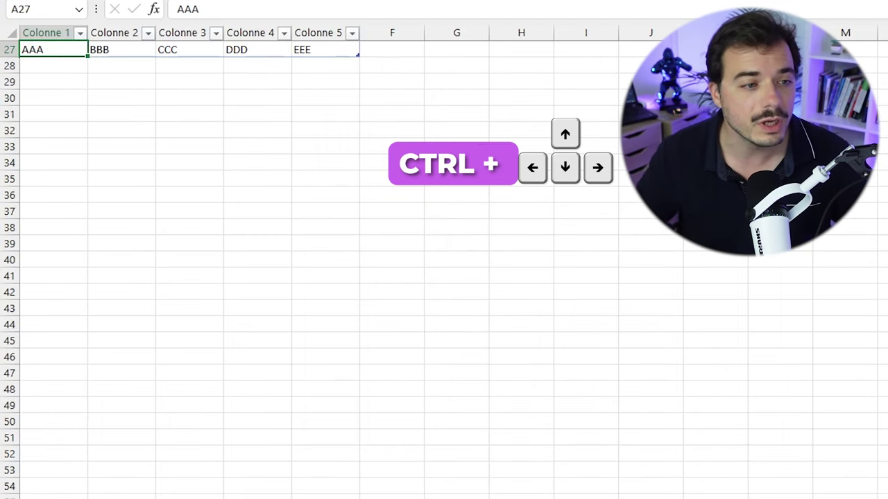
{"action": "key", "text": "ctrl+Up"}
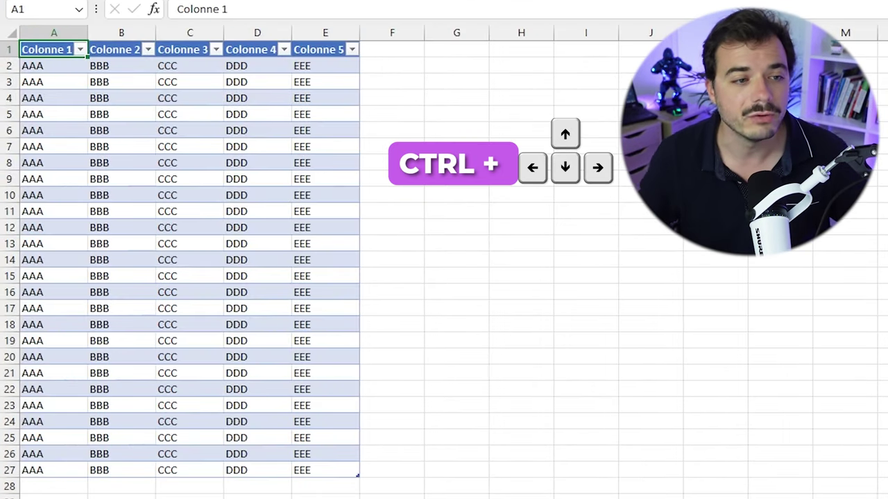
- Copy A1:E7 and paste it at H1 as a second table
{"action": "mouse_move", "coordinate": [324, 58]}
{"action": "left_mouse_down"}
{"action": "mouse_move", "coordinate": [31, 115]}
{"action": "mouse_move", "coordinate": [32, 147]}
{"action": "left_mouse_up"}
{"action": "key", "text": "ctrl+c"}
{"action": "left_click", "coordinate": [529, 53]}
{"action": "key", "text": "ctrl+v"}
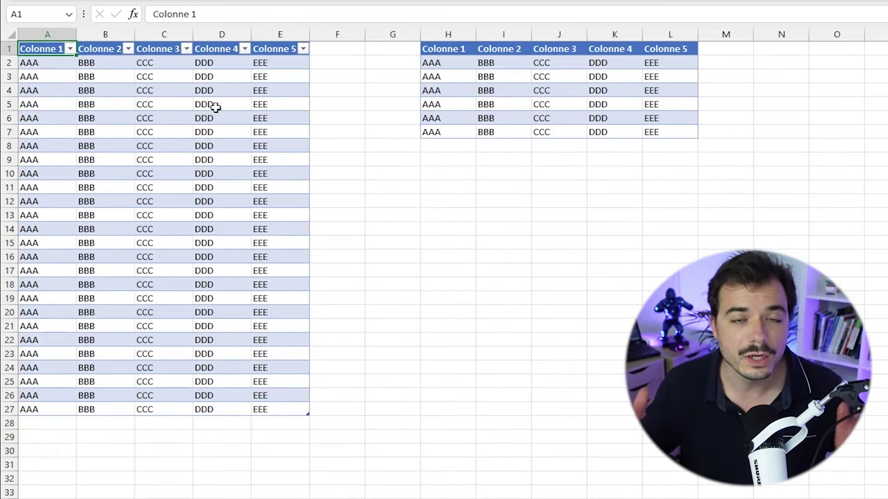
- Jump along row 1 from A1 to E1, H1, L1, and finally column XFD
{"action": "key", "text": "ctrl+Right"}
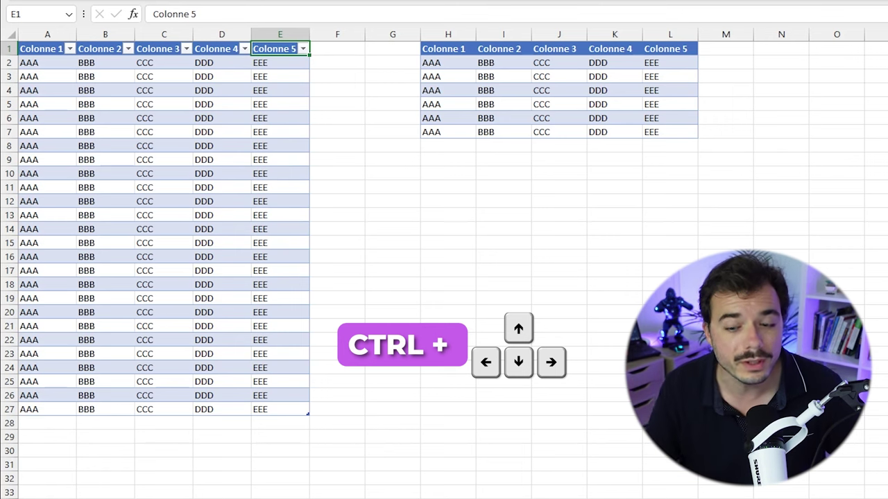
{"action": "key", "text": "ctrl+Right"}
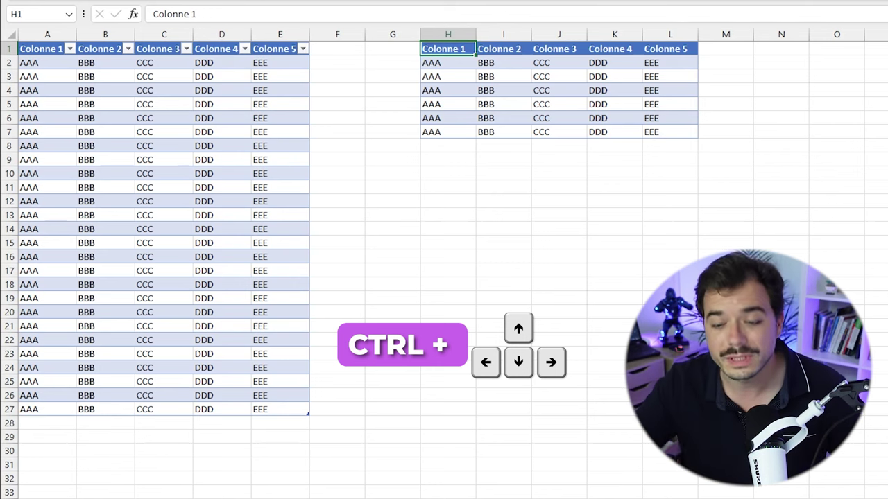
{"action": "key", "text": "ctrl+Right"}
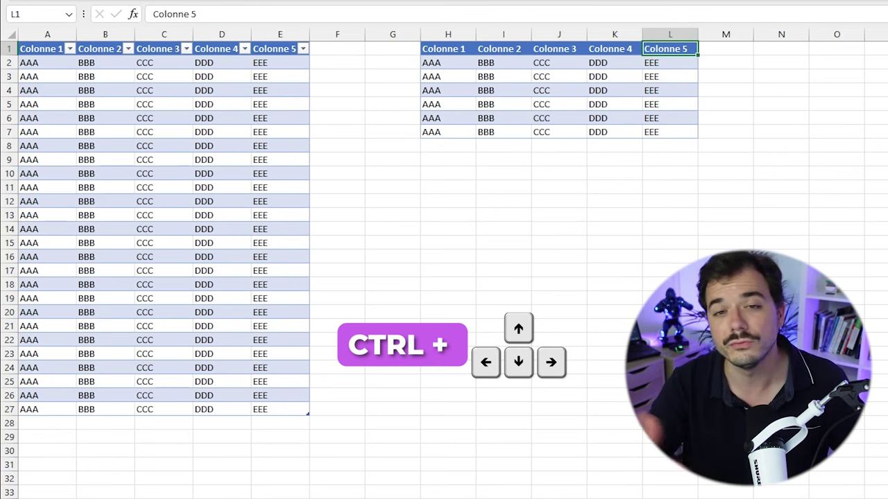
{"action": "key", "text": "ctrl+Right"}
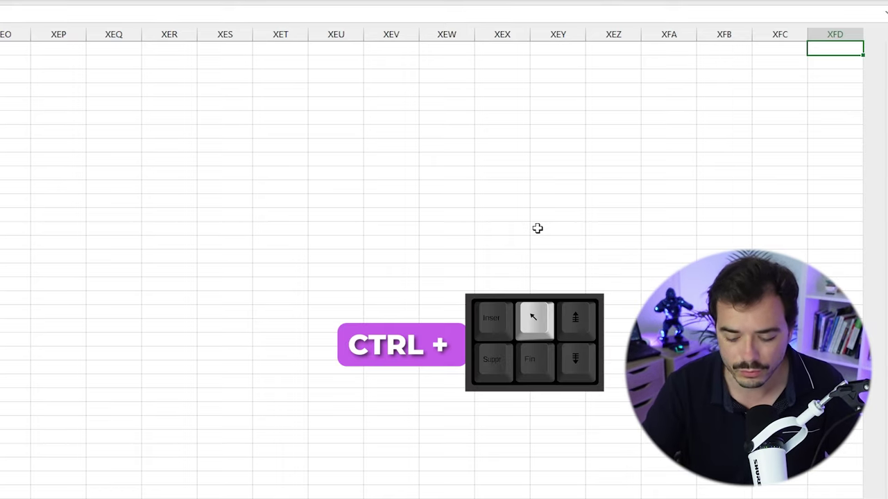
- Go to A1, visit the table's bottom and right edges, back to A1, then to L27
{"action": "key", "text": "ctrl+Home"}
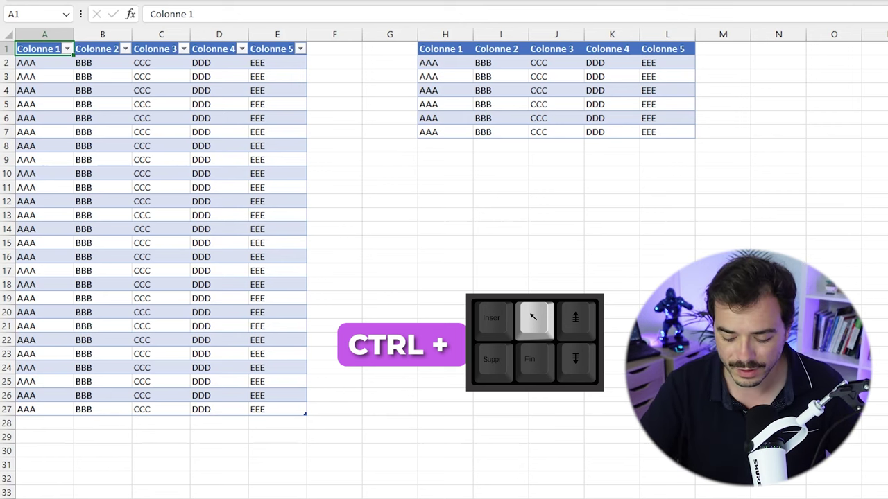
{"action": "key", "text": "ctrl+Down"}
{"action": "key", "text": "ctrl+Right"}
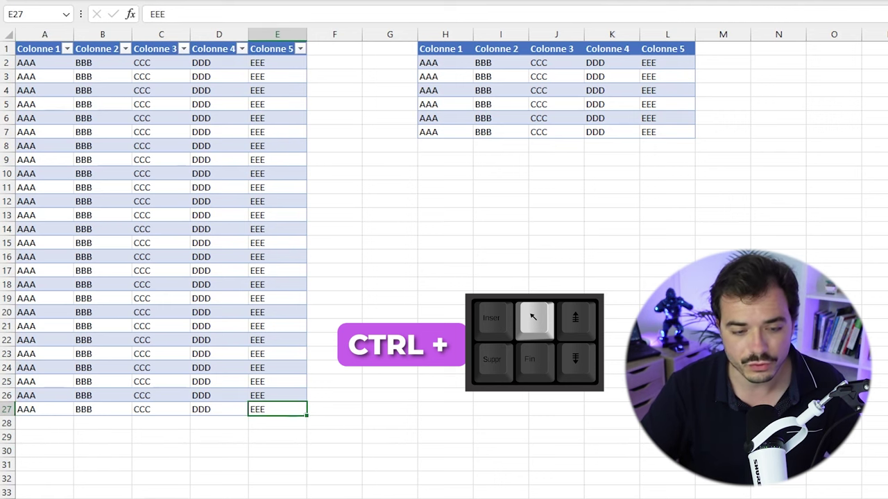
{"action": "key", "text": "ctrl+Home"}
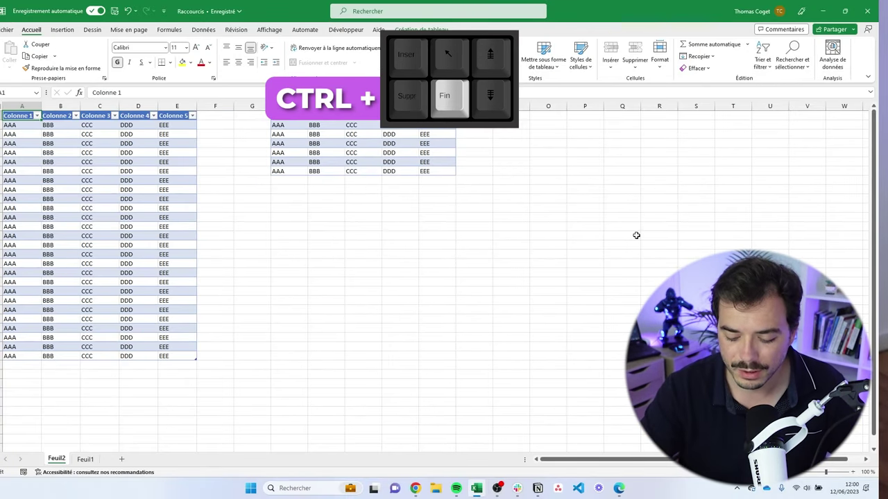
{"action": "key", "text": "ctrl+End"}
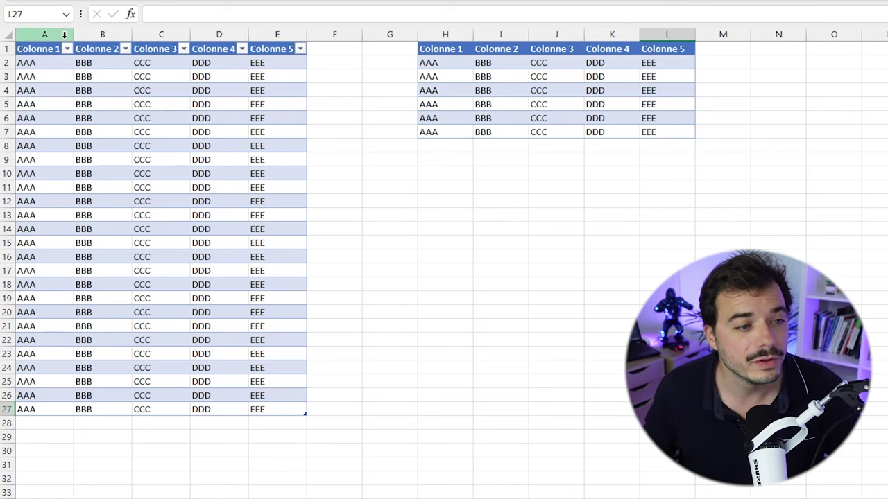
{"action": "left_click", "coordinate": [44, 46]}
{"action": "left_click", "coordinate": [42, 49]}
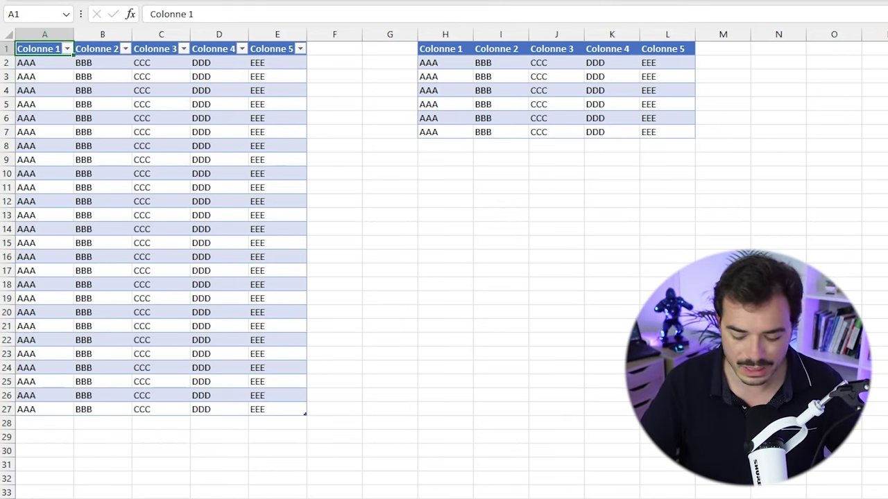
{"action": "key", "text": "ctrl+Right"}
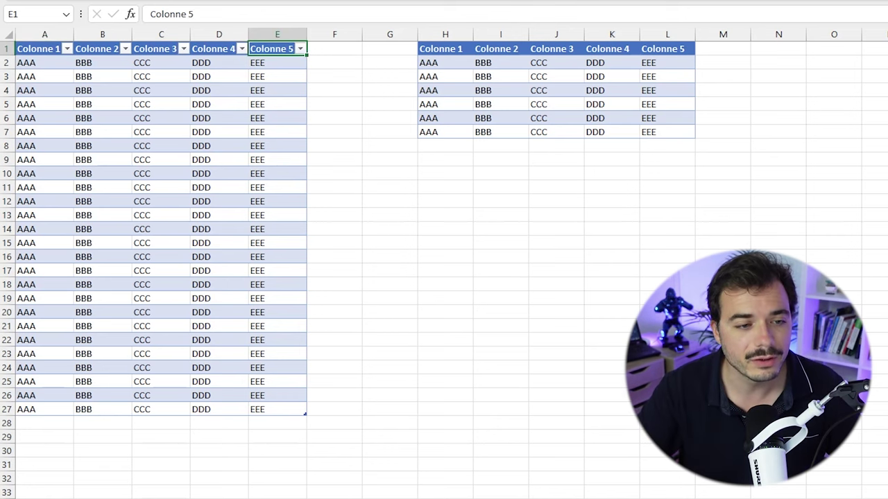
{"action": "key", "text": "ctrl+Down"}
{"action": "key", "text": "ctrl+Left"}
{"action": "key", "text": "ctrl+Up"}
{"action": "key", "text": "ctrl+Right"}
{"action": "key", "text": "ctrl+Left"}
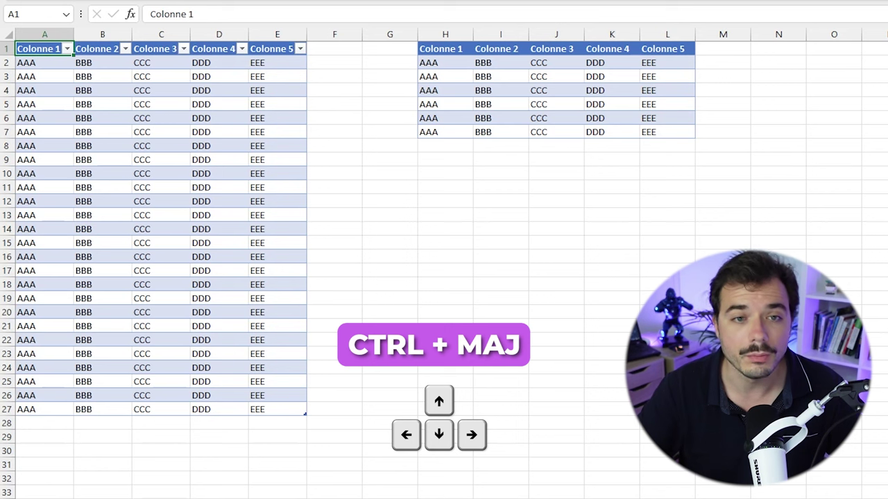
{"action": "key", "text": "ctrl+shift+Right"}
{"action": "key", "text": "ctrl+shift+Down"}
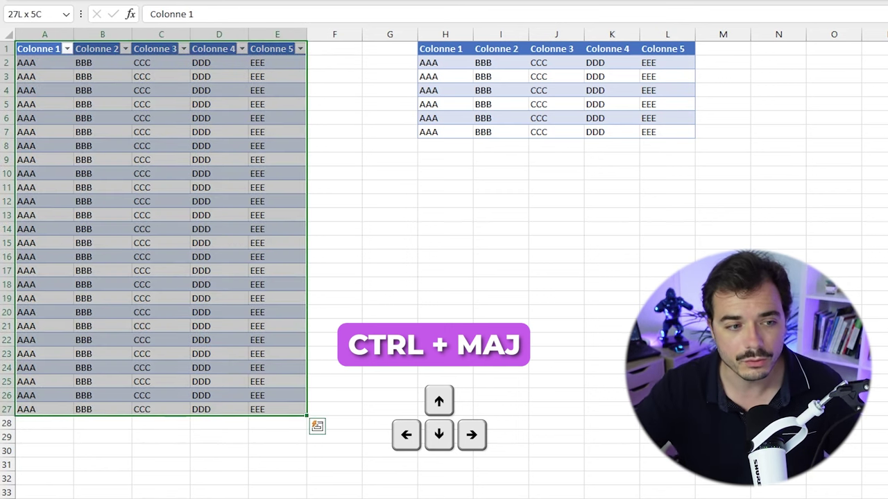
{"action": "key", "text": "ctrl+Up"}
{"action": "key", "text": "ctrl+shift+Right"}
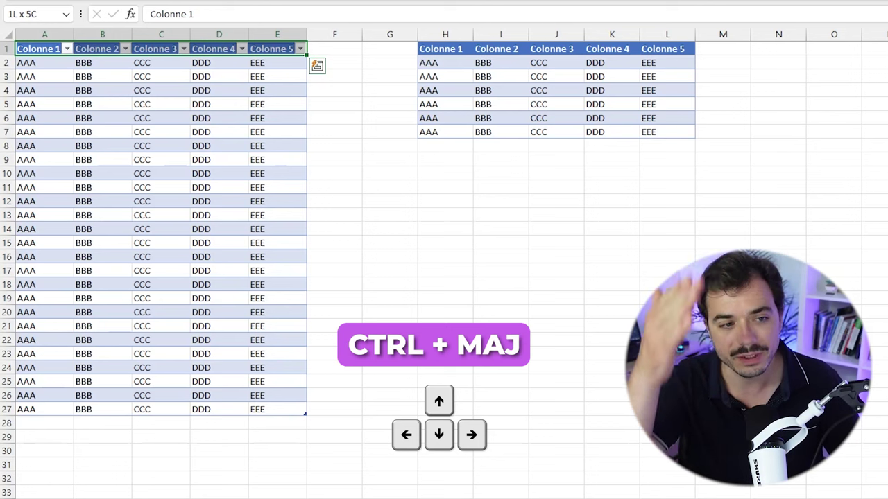
{"action": "key", "text": "ctrl+shift+Down"}
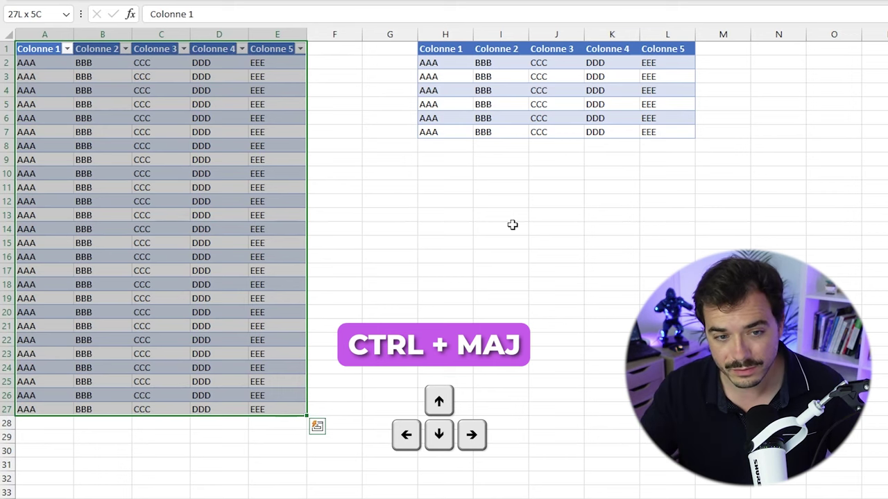
{"action": "key", "text": "ctrl+shift+Right"}
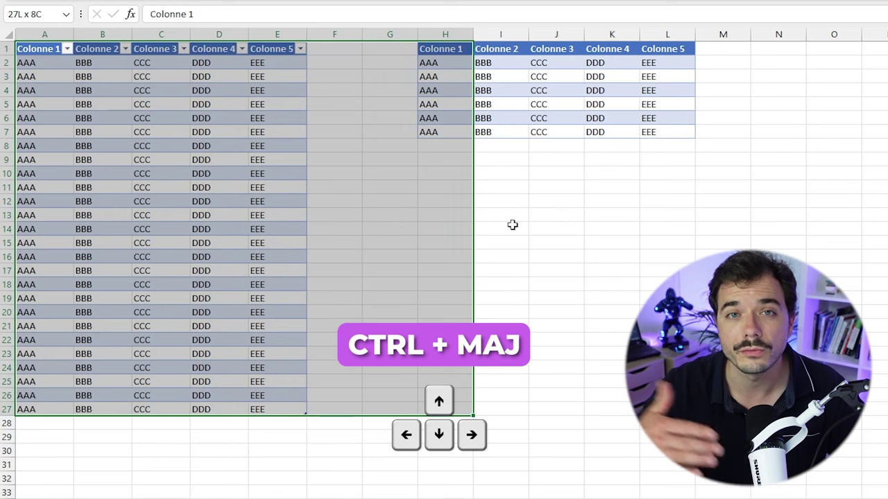
{"action": "key", "text": "ctrl+shift+Right"}
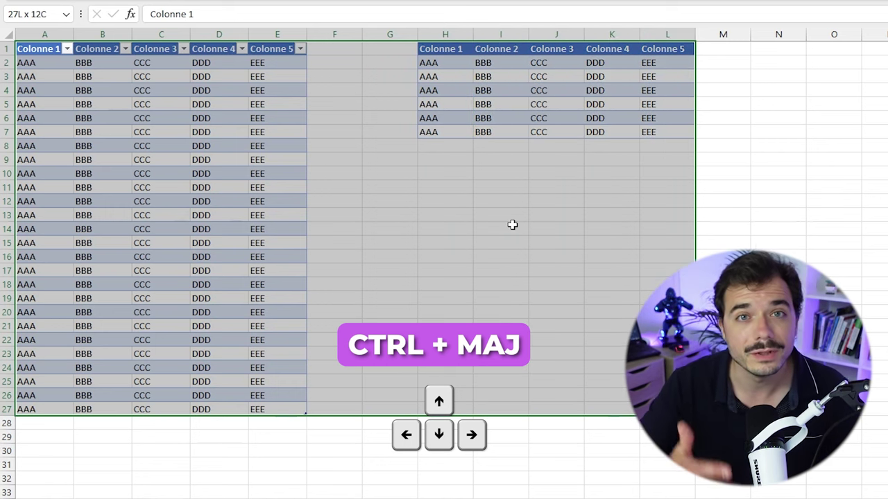
{"action": "key", "text": "ctrl+Home"}
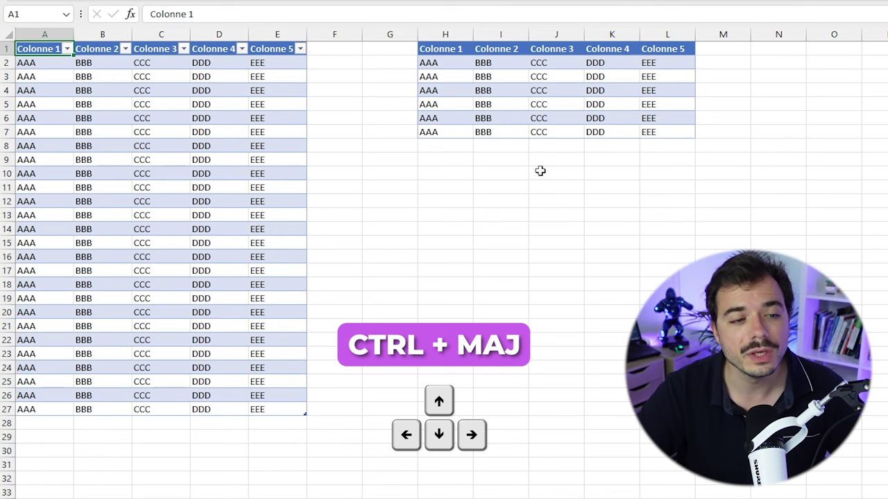
{"action": "key", "text": "ctrl+shift+Right"}
{"action": "key", "text": "ctrl+shift+Down"}
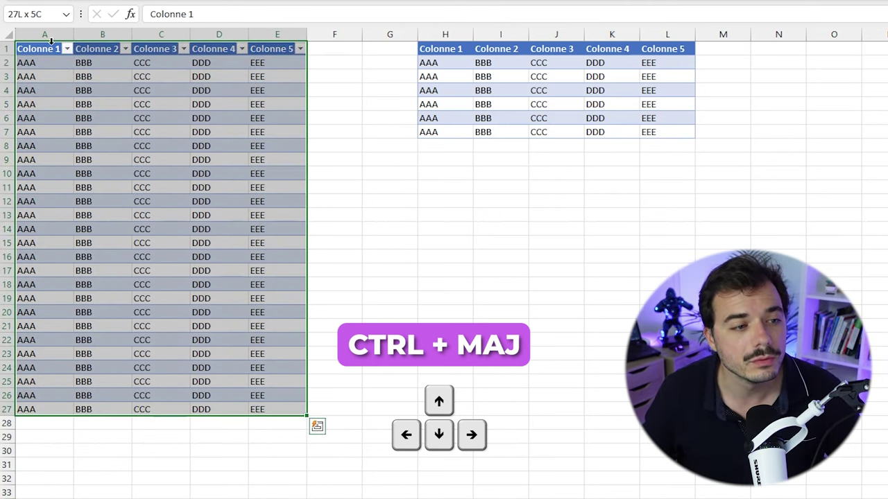
{"action": "key", "text": "ctrl+Home"}
{"action": "left_click", "coordinate": [151, 120]}
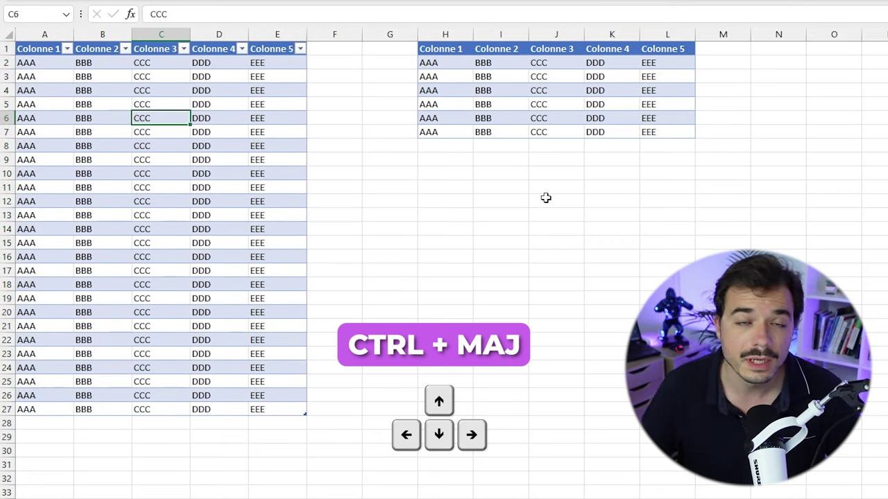
{"action": "key", "text": "ctrl+Up"}
{"action": "key", "text": "ctrl+Left"}
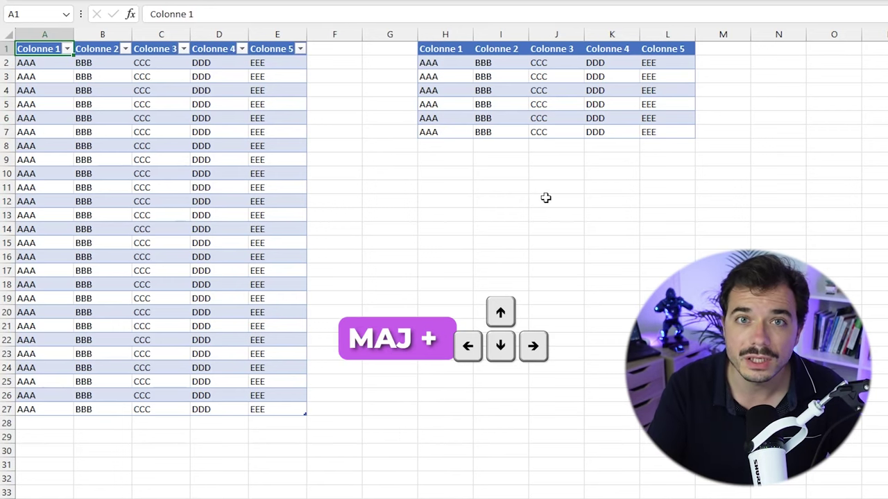
- Shift-extend the selection from A1 down column A and across into column B
{"action": "key", "text": "shift+Down"}
{"action": "key", "text": "shift+Down"}
{"action": "key", "text": "shift+Down"}
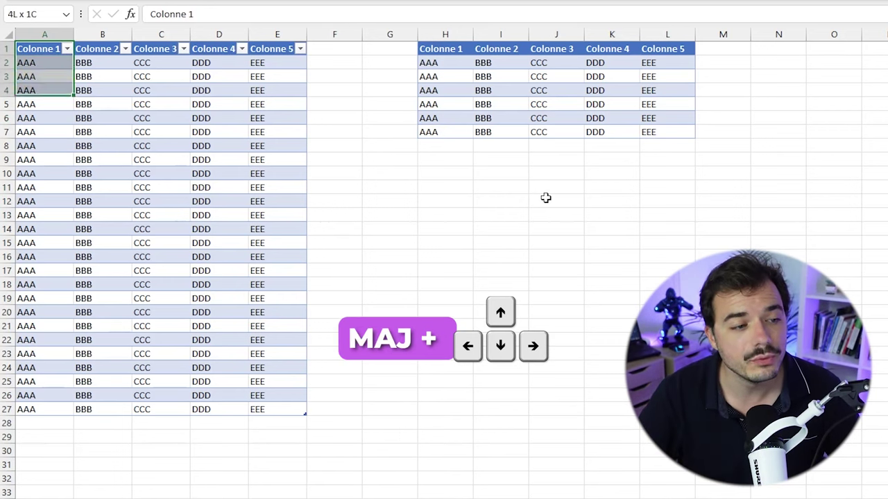
{"action": "key", "text": "shift+Down"}
{"action": "key", "text": "shift+Down"}
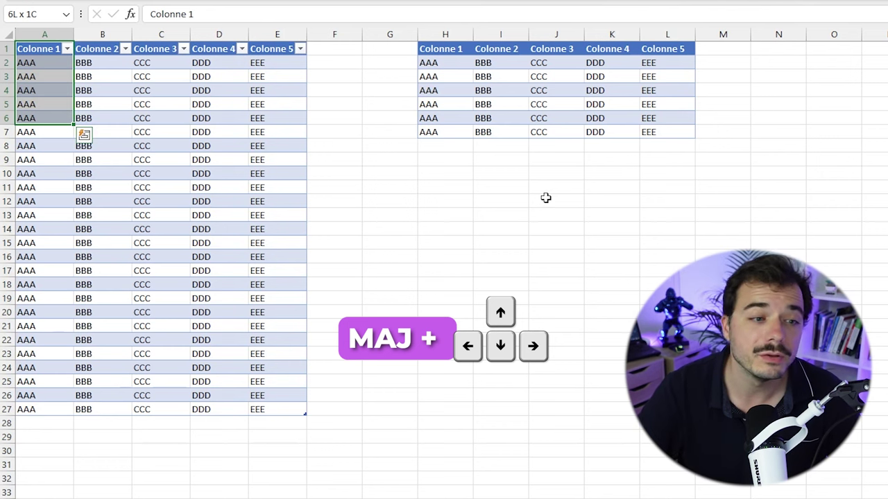
{"action": "key", "text": "shift+Right"}
{"action": "key", "text": "shift+Right"}
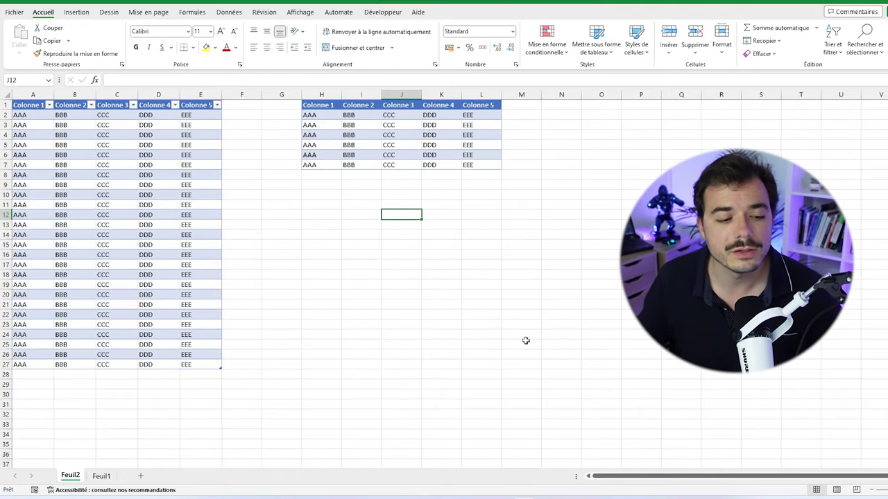
- Switch between Feuil1 and Feuil2 by tab and Ctrl+Page keys, then insert sheets up to Feuil10
{"action": "left_click", "coordinate": [101, 476]}
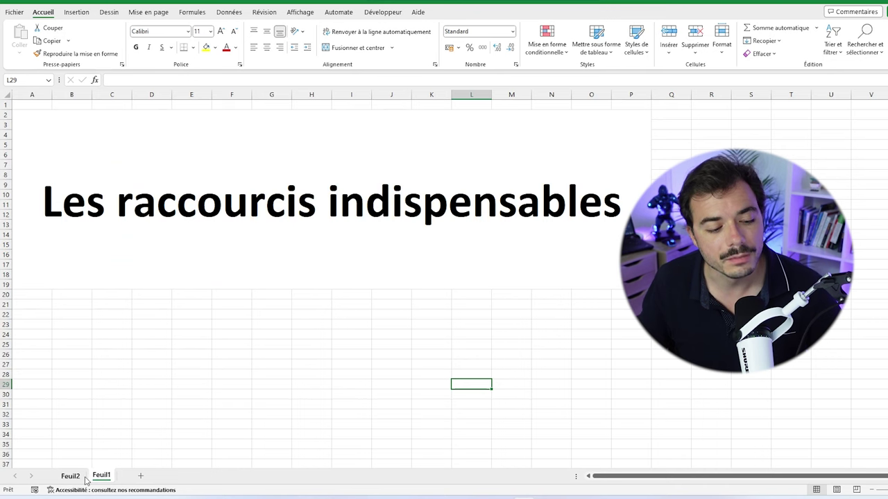
{"action": "left_click", "coordinate": [83, 478]}
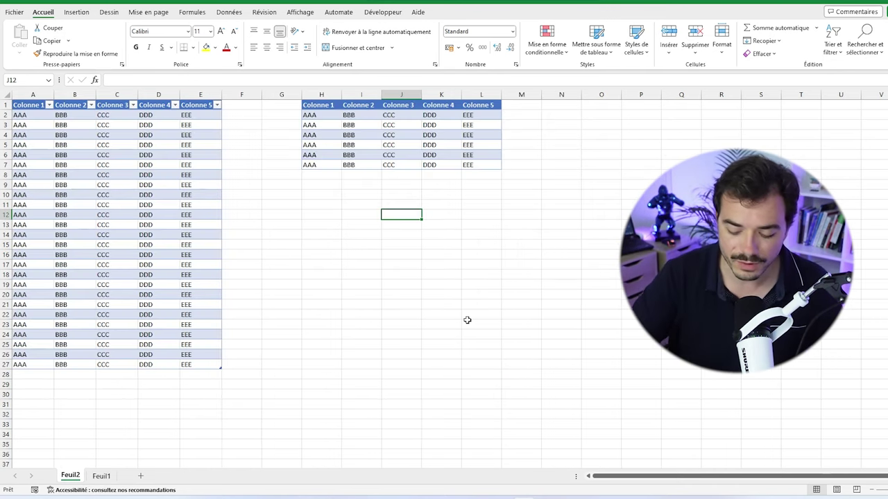
{"action": "key", "text": "ctrl+Page_Down"}
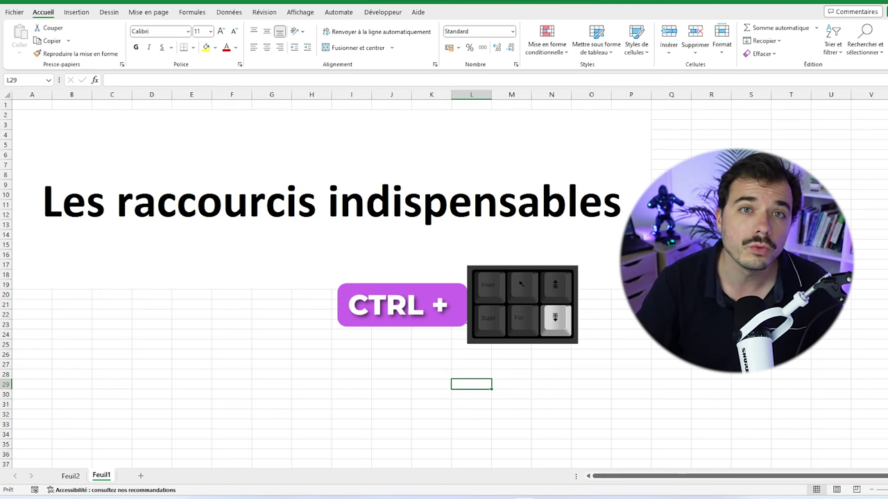
{"action": "key", "text": "ctrl+Page_Up"}
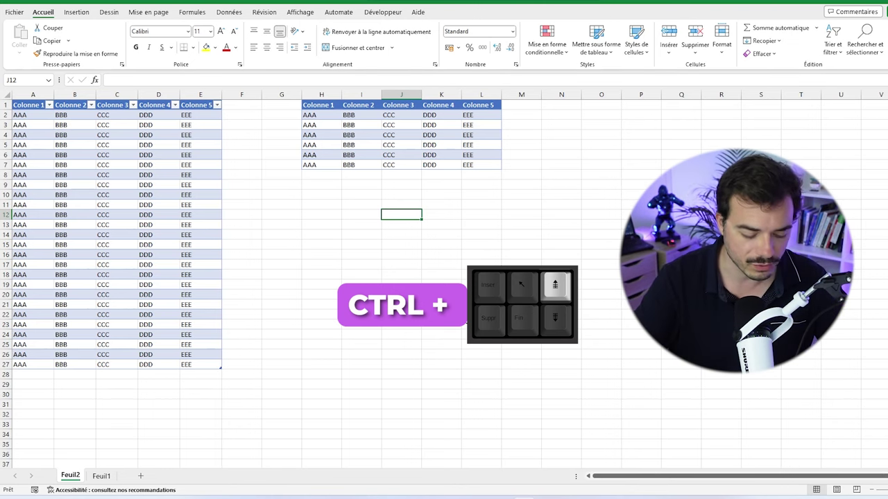
{"action": "key", "text": "shift+F11"}
{"action": "key", "text": "shift+F11"}
{"action": "key", "text": "shift+F11"}
{"action": "key", "text": "shift+F11"}
{"action": "key", "text": "shift+F11"}
{"action": "key", "text": "shift+F11"}
{"action": "key", "text": "shift+F11"}
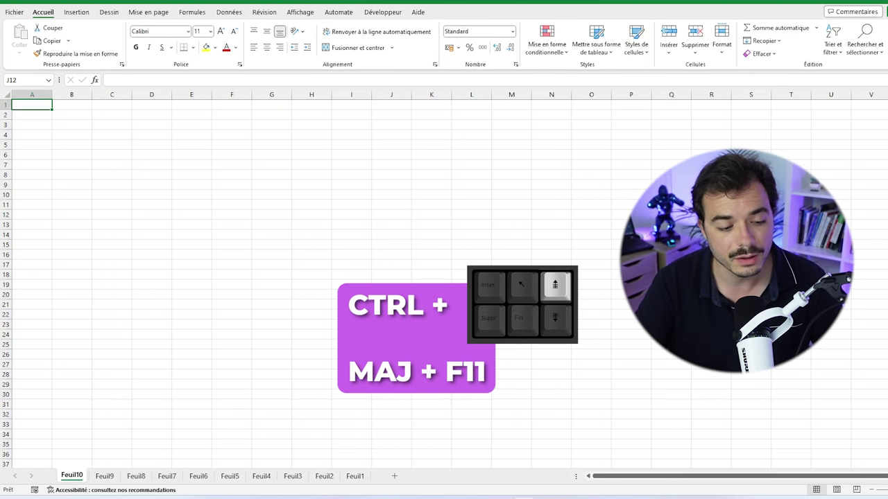
- Cycle through the sheets with Ctrl+Page Down/Up, then return to Feuil2 and select cell G13
{"action": "key", "text": "ctrl+Page_Down"}
{"action": "key", "text": "ctrl+Page_Down"}
{"action": "key", "text": "ctrl+Page_Down"}
{"action": "key", "text": "ctrl+Page_Down"}
{"action": "key", "text": "ctrl+Page_Down"}
{"action": "key", "text": "ctrl+Page_Down"}
{"action": "key", "text": "ctrl+Page_Down"}
{"action": "key", "text": "ctrl+Page_Down"}
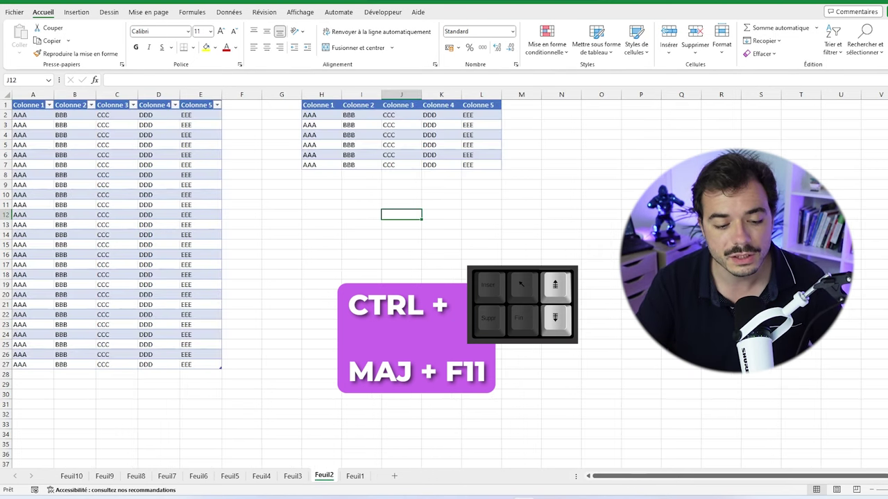
{"action": "key", "text": "ctrl+Page_Up"}
{"action": "key", "text": "ctrl+Page_Up"}
{"action": "key", "text": "ctrl+Page_Up"}
{"action": "key", "text": "ctrl+Page_Up"}
{"action": "key", "text": "ctrl+Page_Up"}
{"action": "key", "text": "ctrl+Page_Up"}
{"action": "key", "text": "ctrl+Page_Up"}
{"action": "key", "text": "ctrl+Page_Up"}
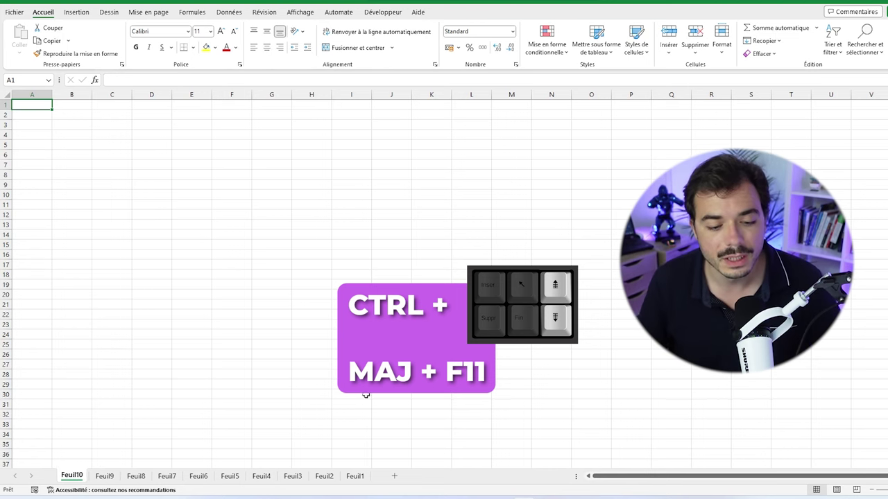
{"action": "left_click", "coordinate": [325, 478]}
{"action": "left_click", "coordinate": [268, 226]}
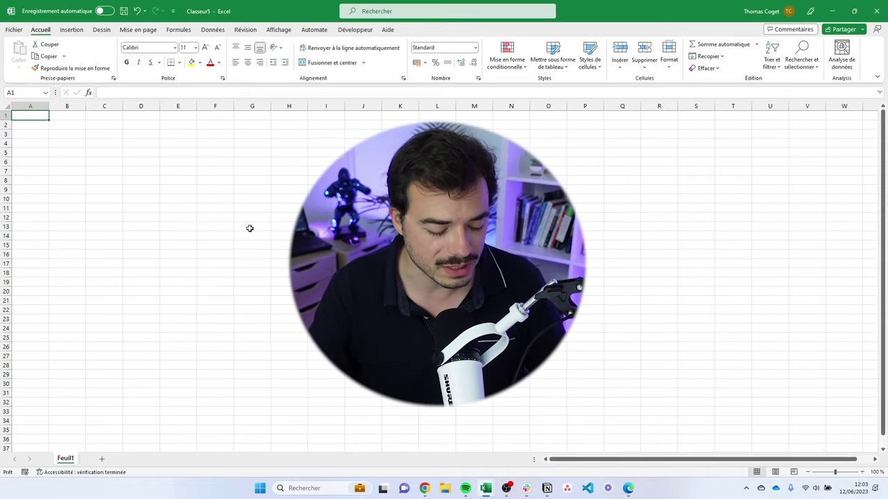
- Cycle between the Raccourcis and blank Classeur5 workbooks with Ctrl+Tab
{"action": "key", "text": "ctrl+Tab"}
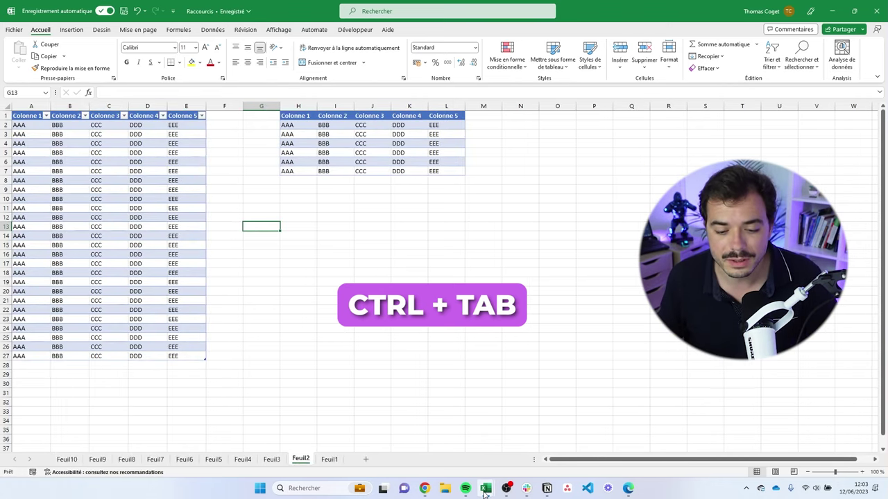
{"action": "mouse_move", "coordinate": [486, 489]}
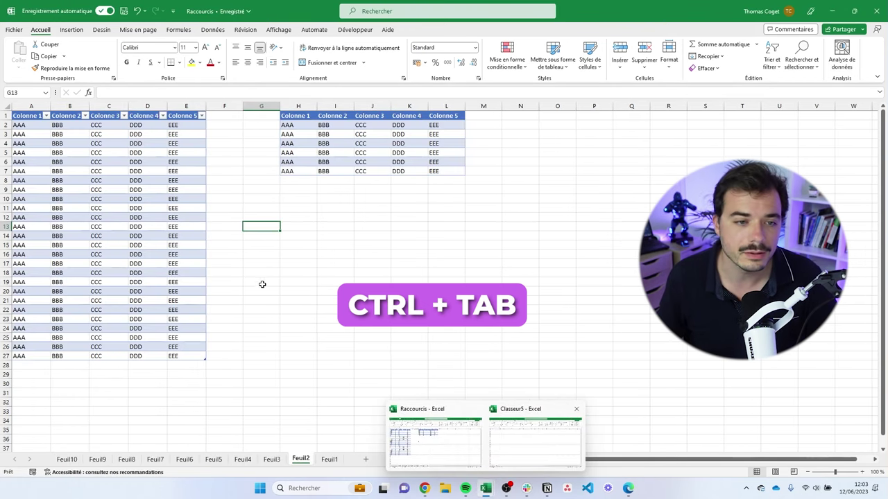
{"action": "left_click", "coordinate": [278, 280]}
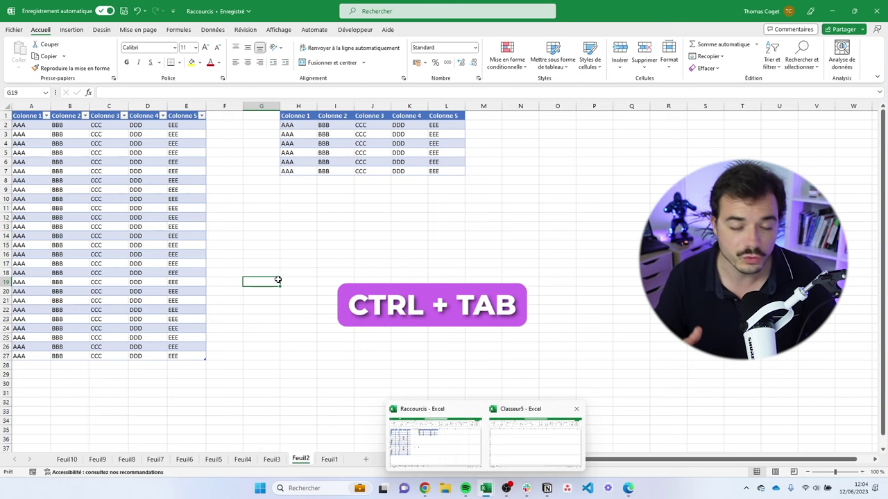
{"action": "key", "text": "ctrl+Tab"}
{"action": "key", "text": "ctrl+Tab"}
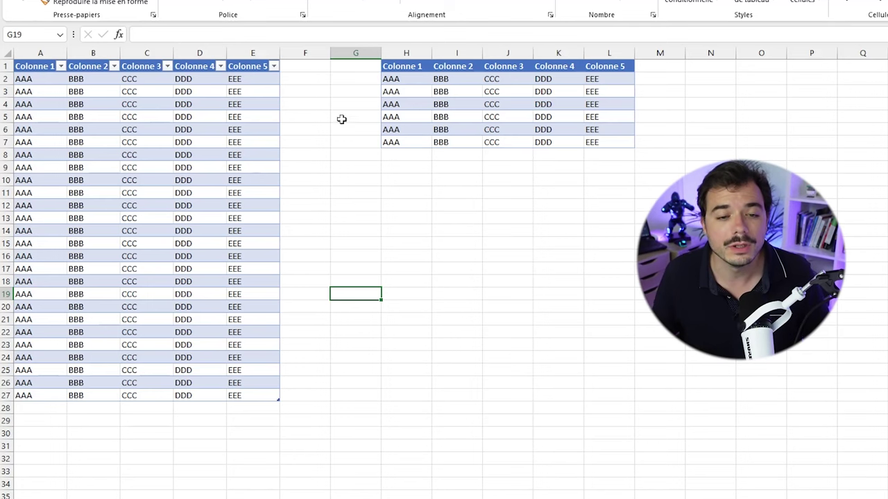
- Append 'gjhfkdlmhgfjkdmhgskjf' to the AAA text in cell H7 using F2 edit mode
{"action": "double_click", "coordinate": [409, 142]}
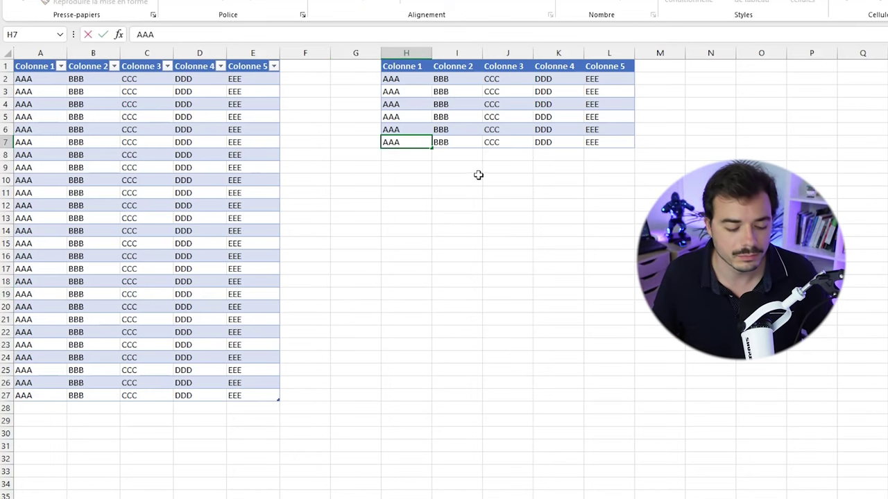
{"action": "key", "text": "Escape"}
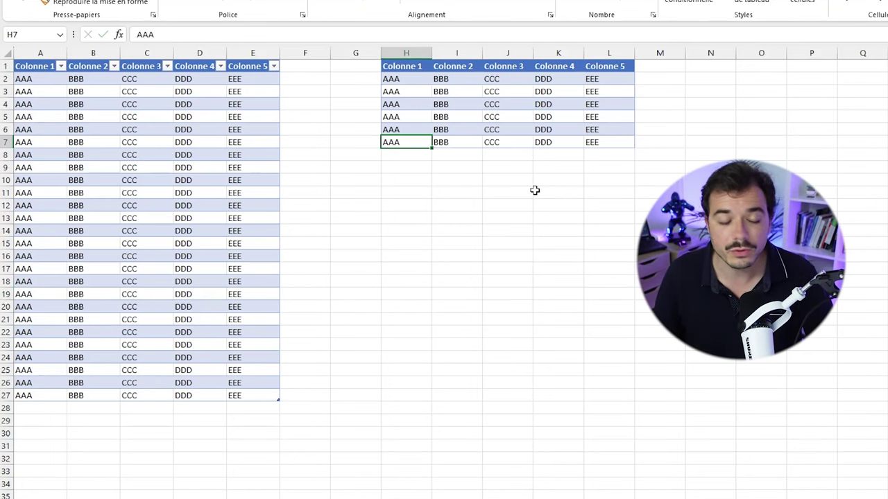
{"action": "key", "text": "F2"}
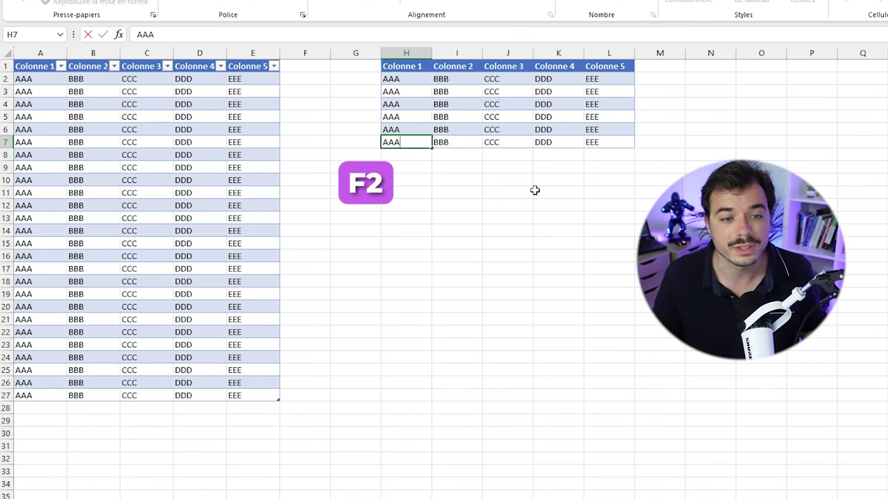
{"action": "type", "text": "gjhfkdlmhgfjkdmhgskjf"}
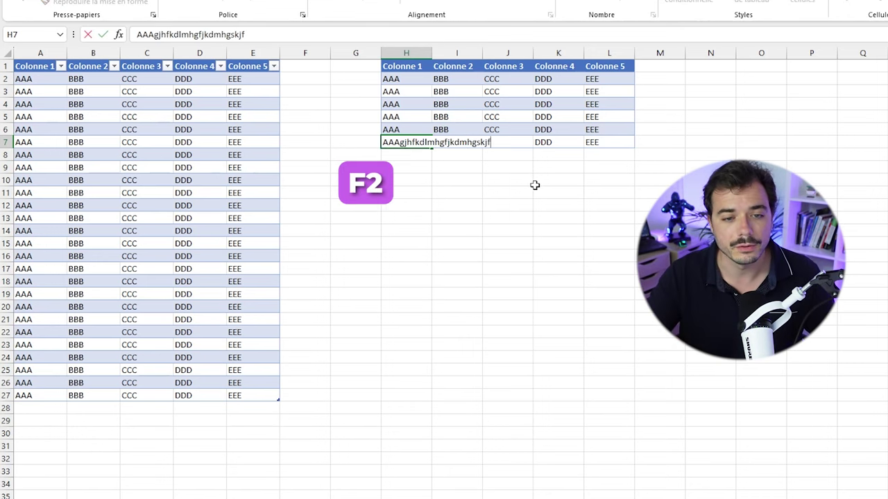
{"action": "key", "text": "Return"}
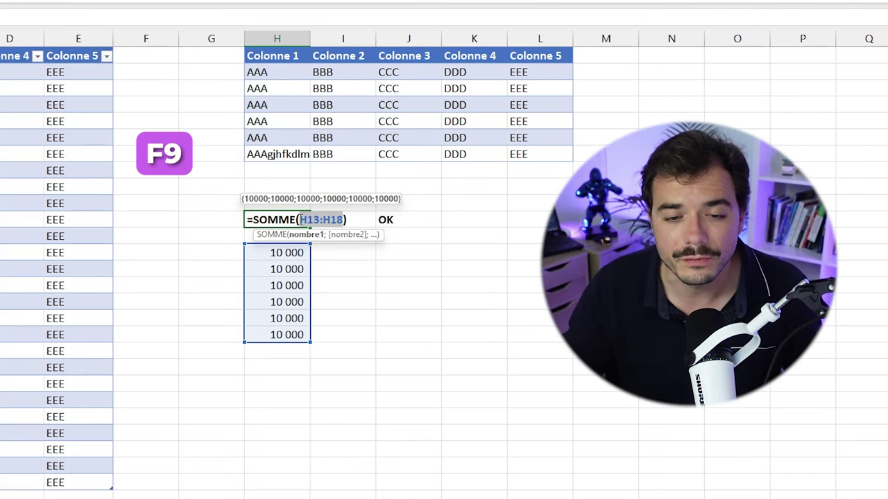
- Preview the H13:H18 values with F9, keep the 60 000 sum, and confirm J11's IF formula
{"action": "key", "text": "F9"}
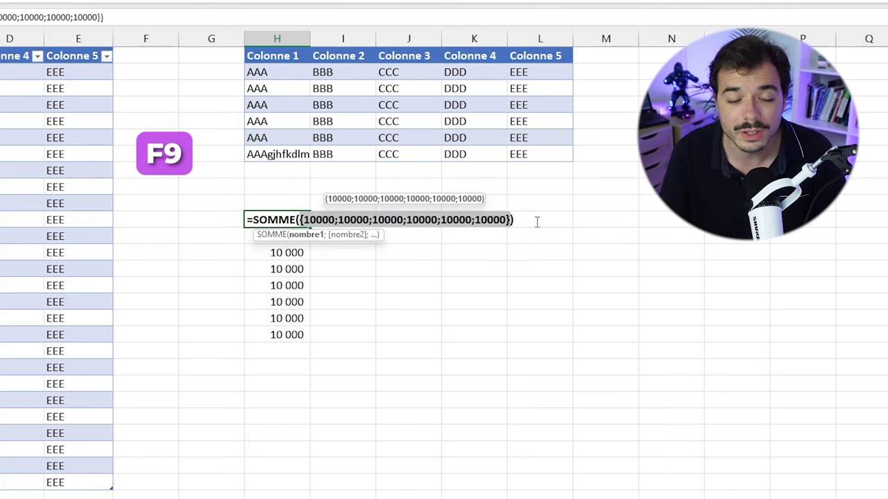
{"action": "key", "text": "Escape"}
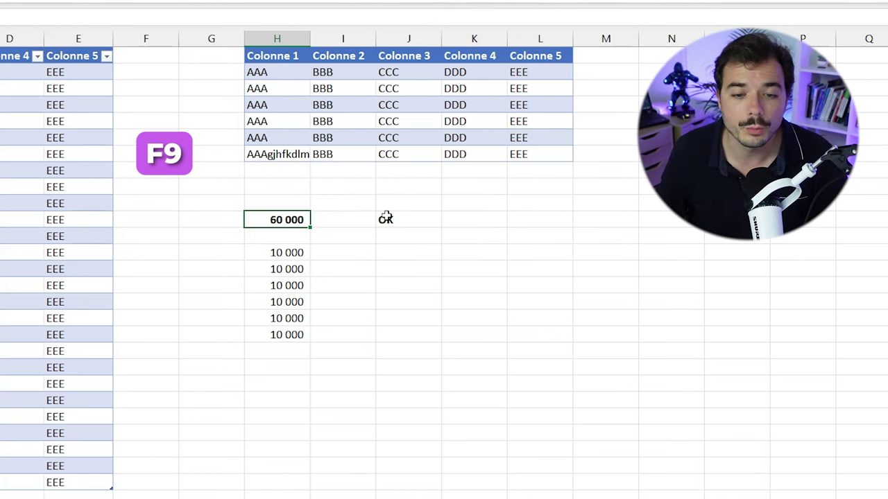
{"action": "left_click", "coordinate": [406, 220]}
{"action": "key", "text": "F2"}
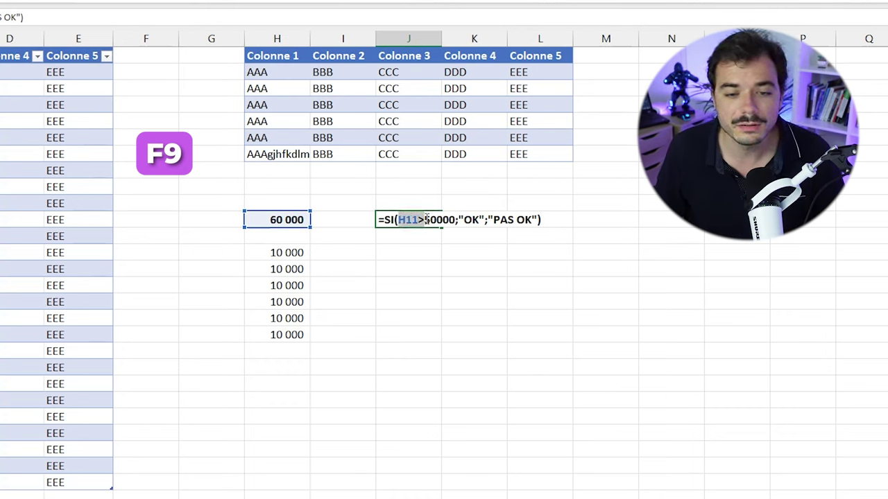
{"action": "left_click", "coordinate": [455, 220]}
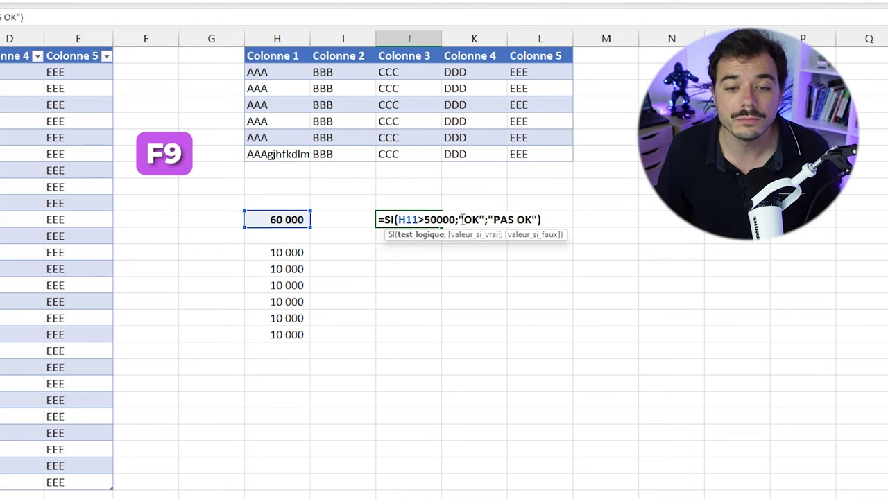
{"action": "left_click_drag", "start_coordinate": [488, 220], "coordinate": [542, 219]}
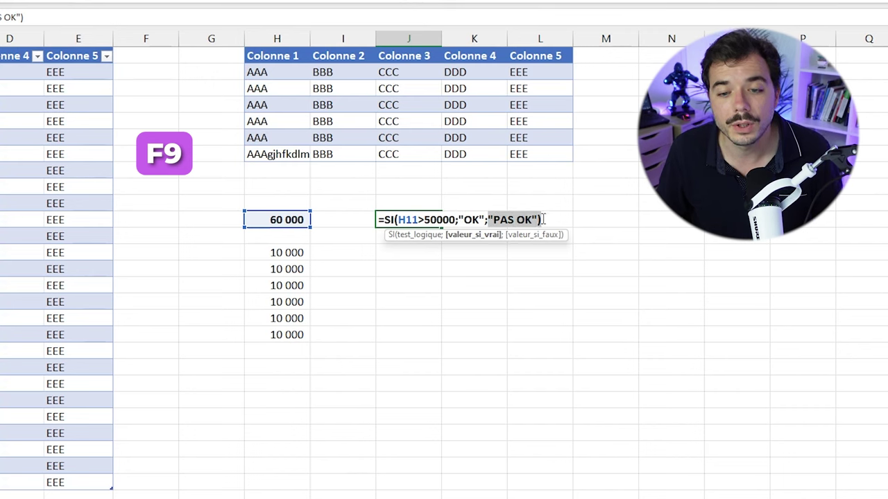
{"action": "left_click", "coordinate": [539, 220]}
{"action": "left_click", "coordinate": [568, 220]}
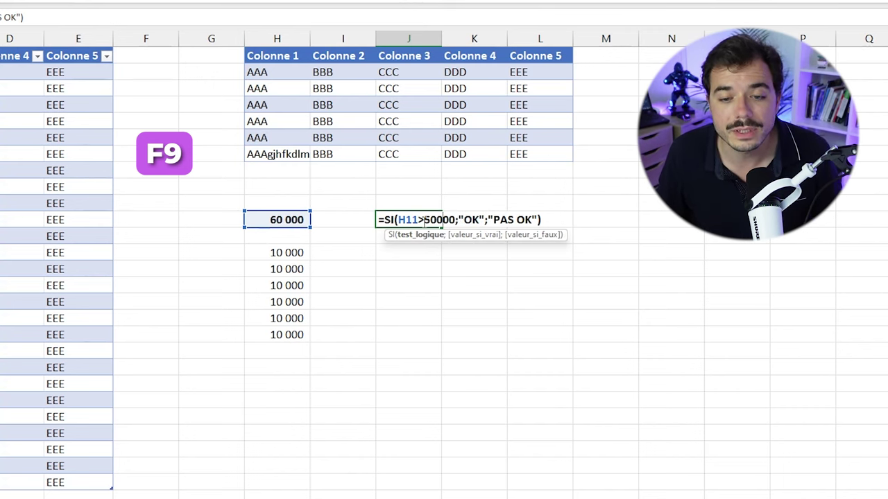
{"action": "left_click_drag", "start_coordinate": [457, 219], "coordinate": [489, 220]}
{"action": "key", "text": "Return"}
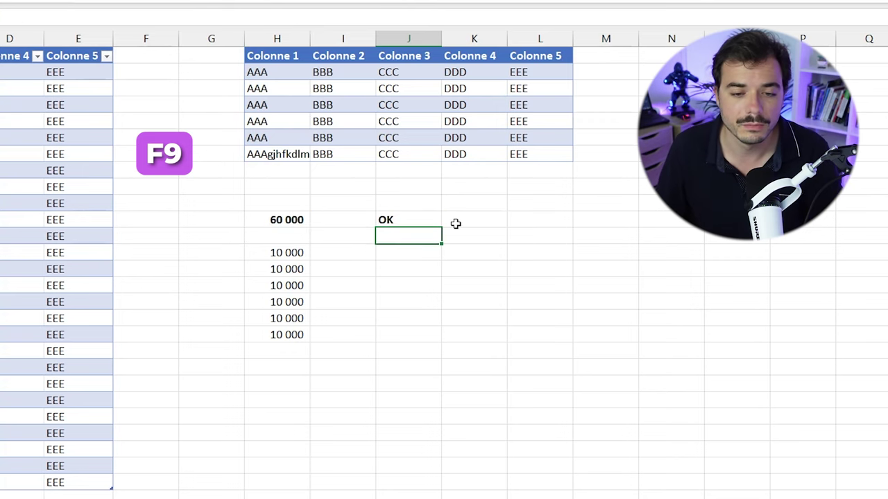
- Evaluate J11's H11>50000 test to VRAI with F9, then undo it
{"action": "left_click", "coordinate": [405, 220]}
{"action": "double_click", "coordinate": [405, 220]}
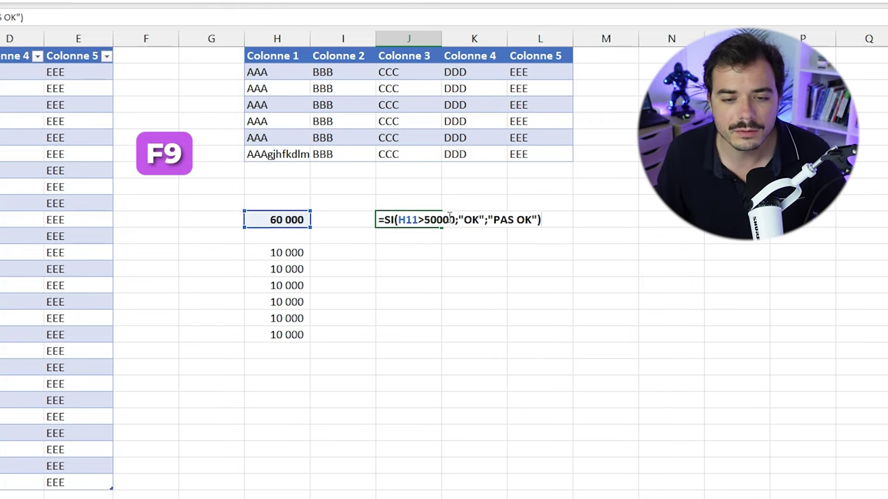
{"action": "left_click_drag", "start_coordinate": [456, 220], "coordinate": [398, 220]}
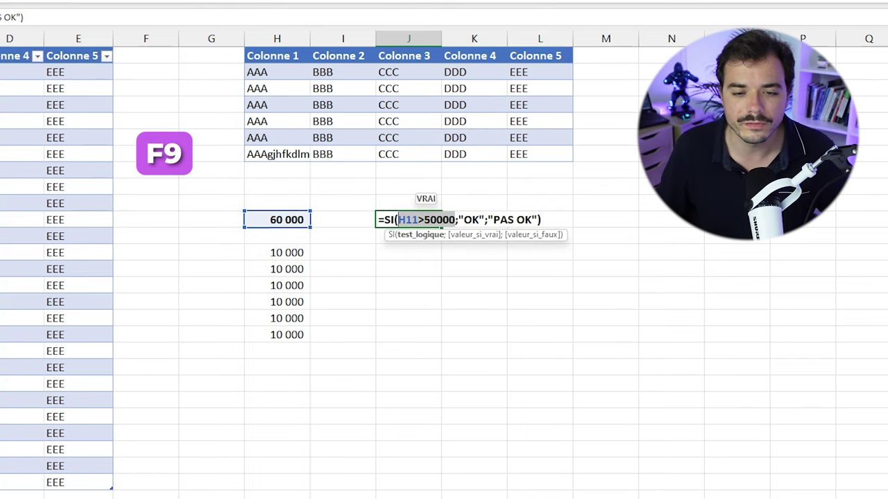
{"action": "key", "text": "F9"}
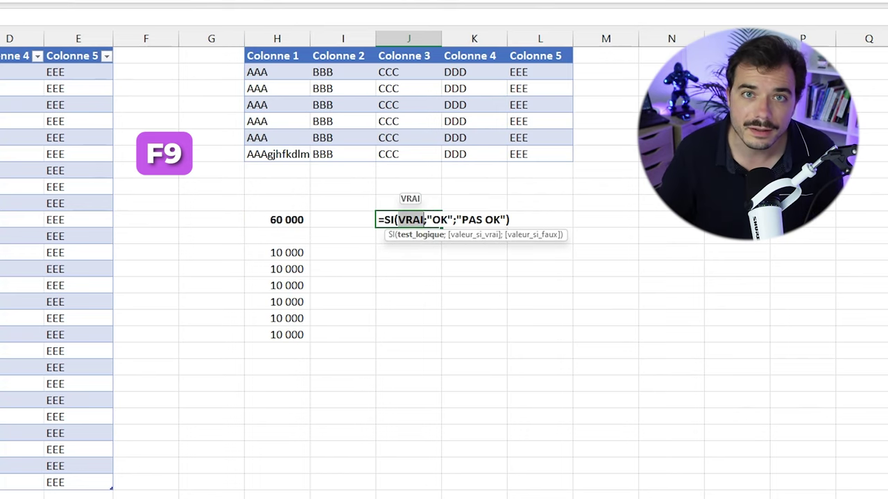
{"action": "key", "text": "ctrl+z"}
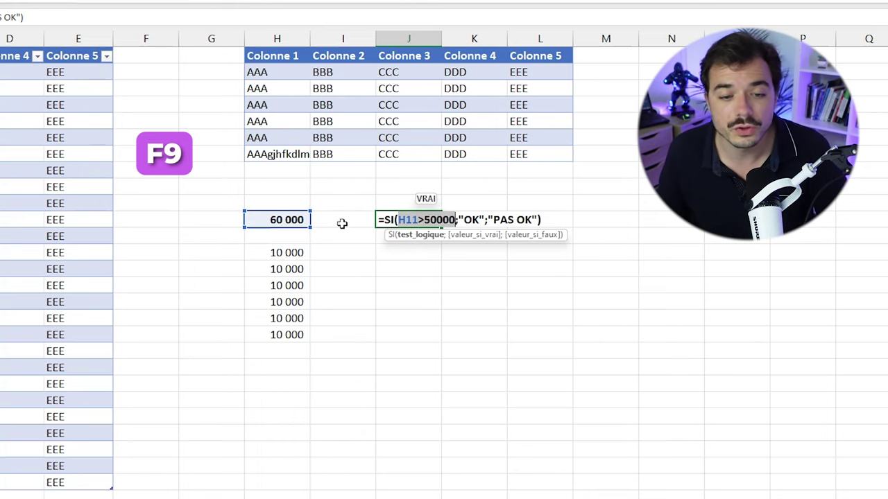
- Evaluate H11 to 60000 and undo, then evaluate the whole J11 formula to OK
{"action": "left_click_drag", "start_coordinate": [397, 220], "coordinate": [459, 220]}
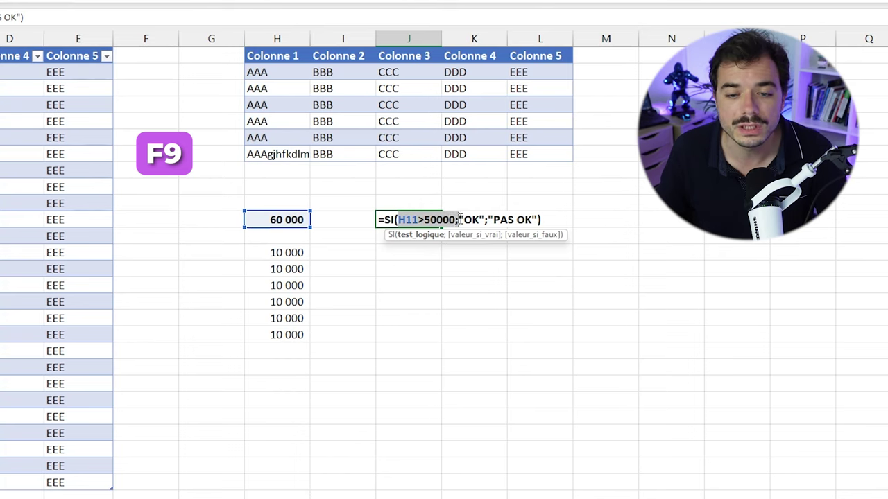
{"action": "left_click", "coordinate": [406, 220]}
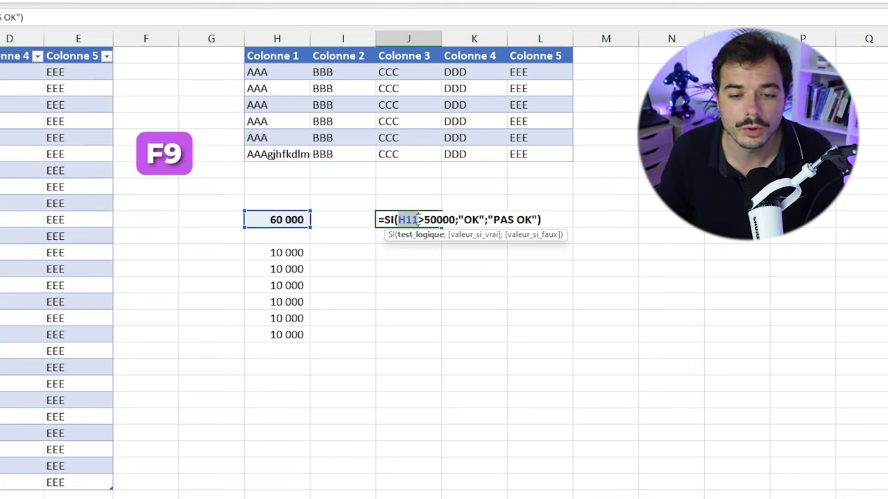
{"action": "key", "text": "F9"}
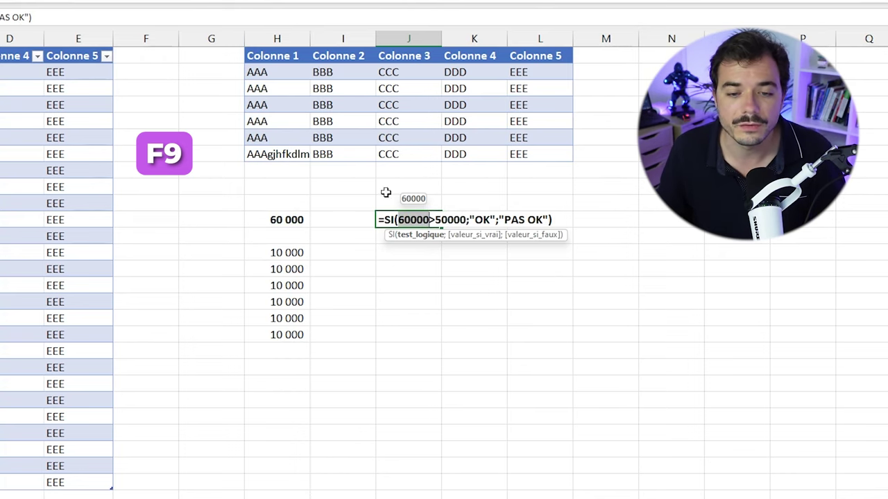
{"action": "key", "text": "ctrl+z"}
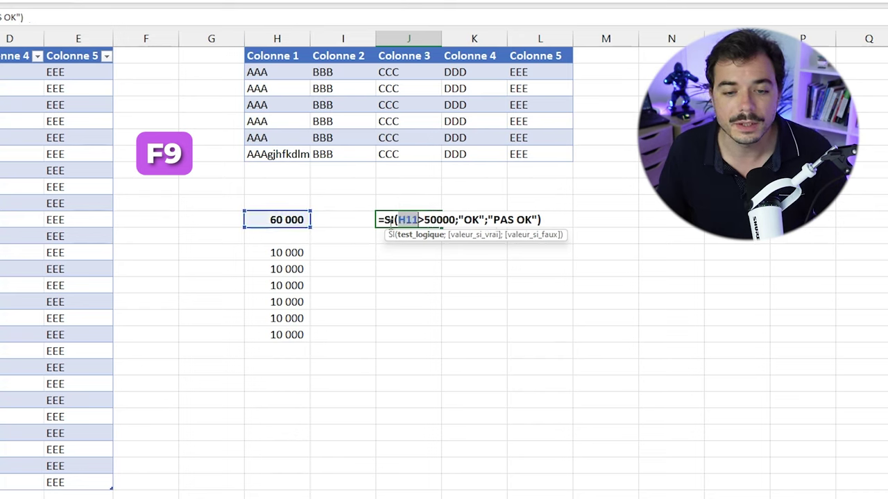
{"action": "left_click_drag", "start_coordinate": [381, 220], "coordinate": [600, 222]}
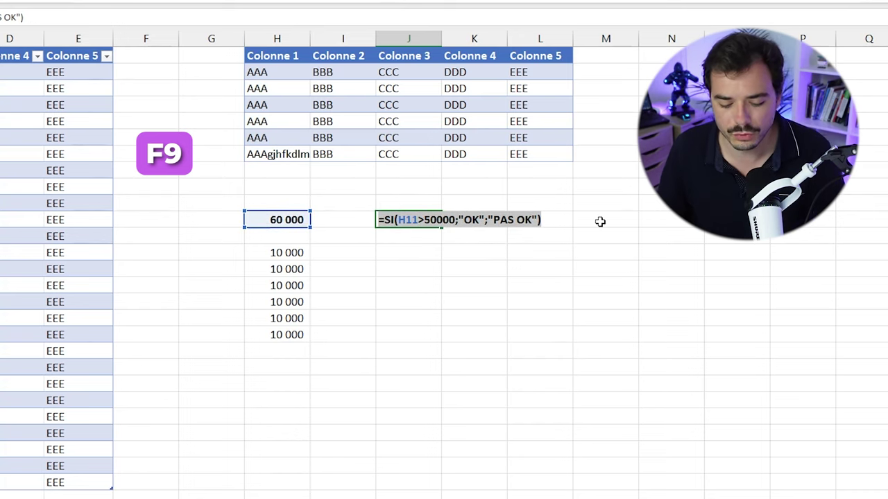
{"action": "key", "text": "F9"}
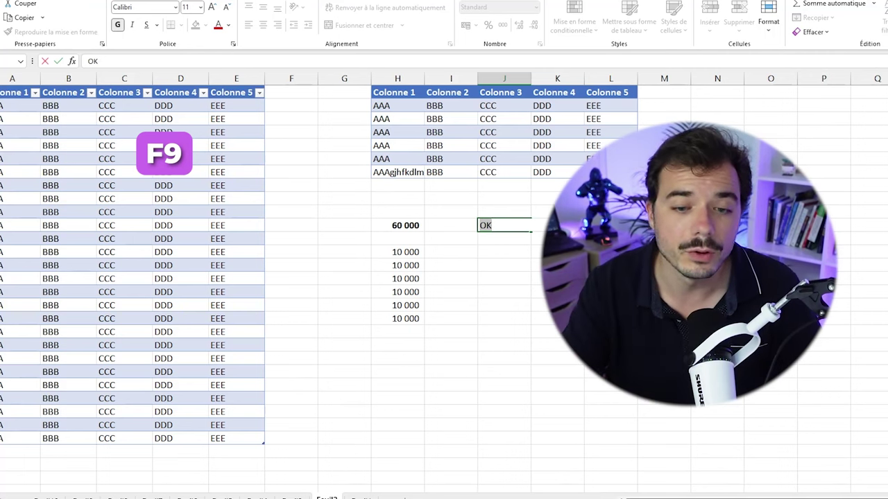
- Commit the evaluated OK into J11, then undo to restore its =SI(H11>50000;"OK";"PAS OK") formula
{"action": "key", "text": "Return"}
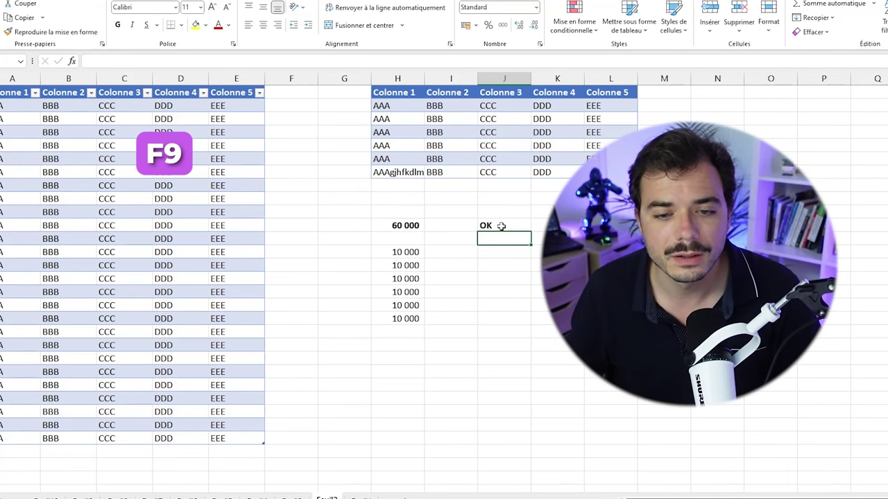
{"action": "left_click", "coordinate": [501, 226]}
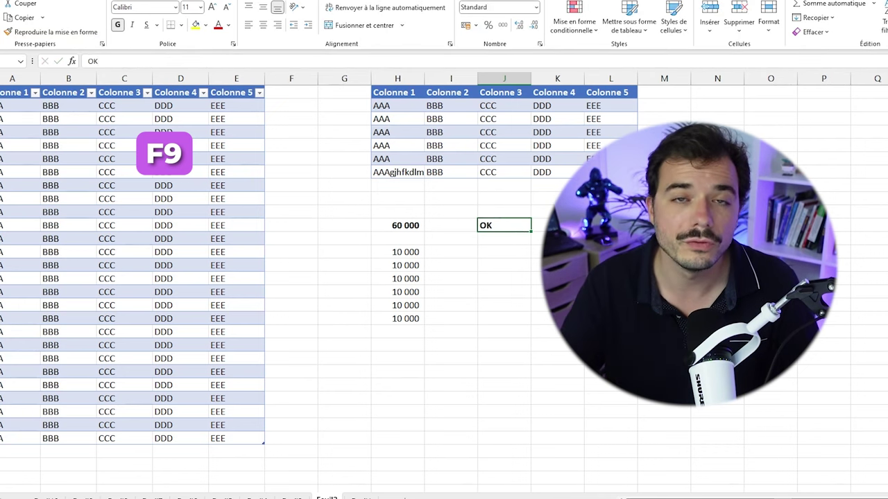
{"action": "key", "text": "ctrl+z"}
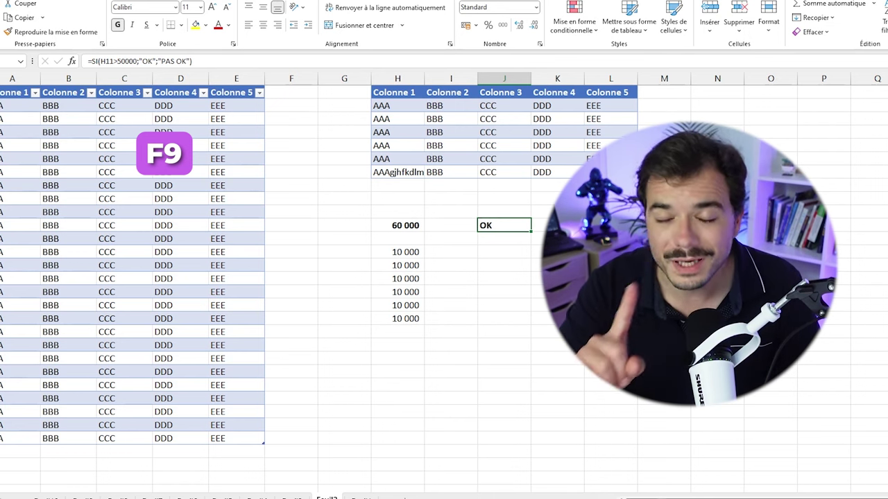
- Preview J11's H11>50000 test as VRAI with F9, leaving the formula unchanged
{"action": "key", "text": "F2"}
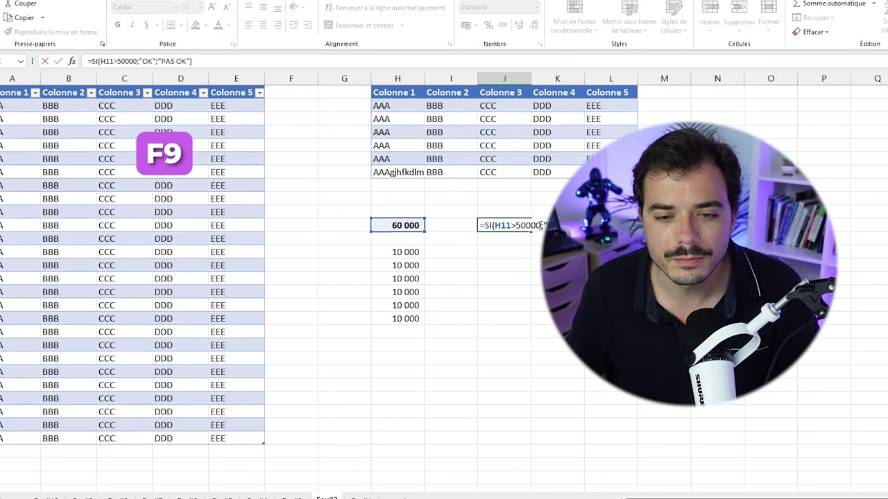
{"action": "left_click_drag", "start_coordinate": [541, 226], "coordinate": [483, 225]}
{"action": "key", "text": "F9"}
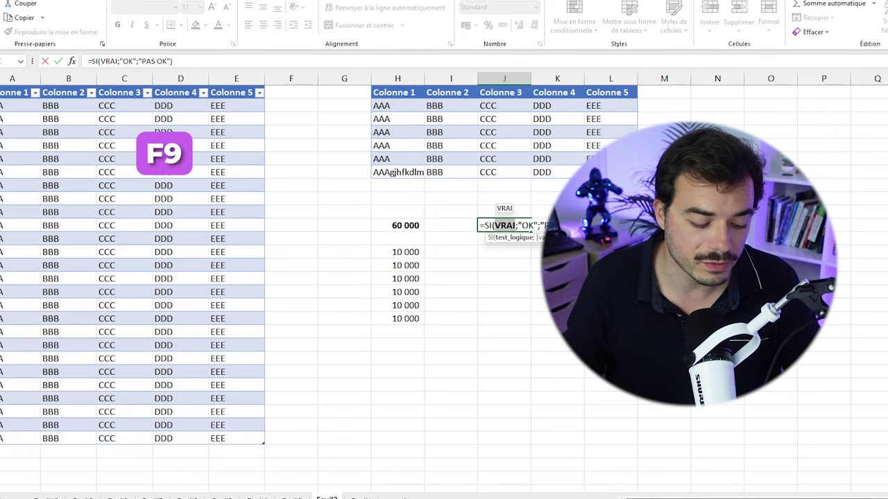
{"action": "key", "text": "Escape"}
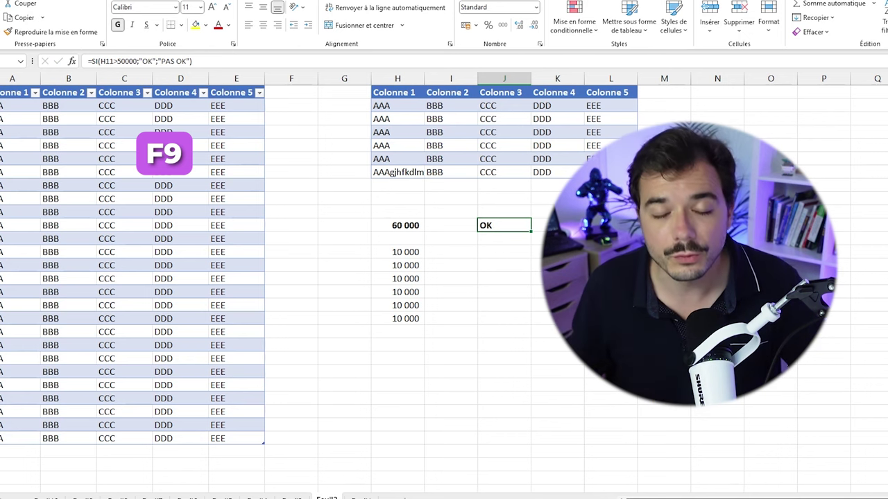
{"action": "key", "text": "F2"}
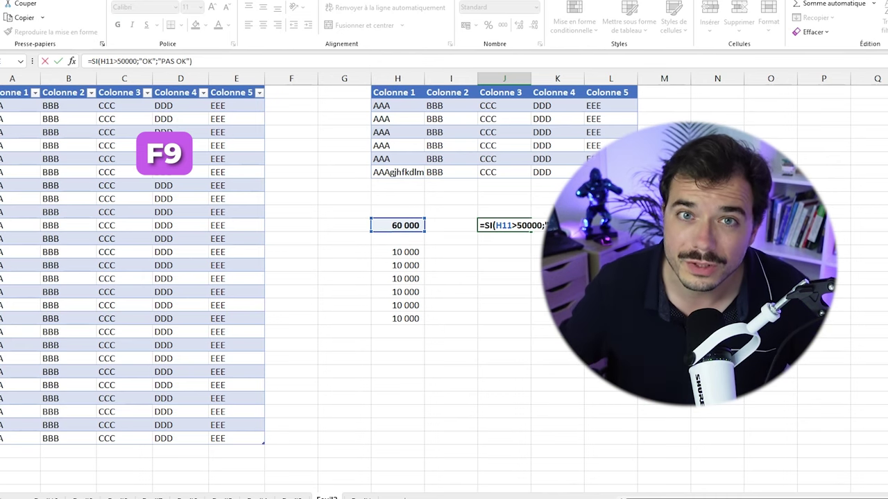
{"action": "key", "text": "Escape"}
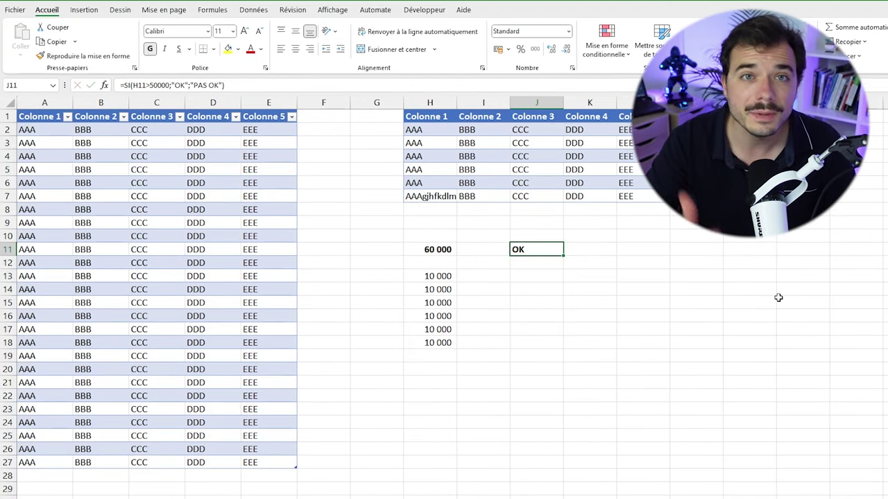
- Search the sheet for AAA, stepping through several matches with Find Next
{"action": "key", "text": "ctrl+f"}
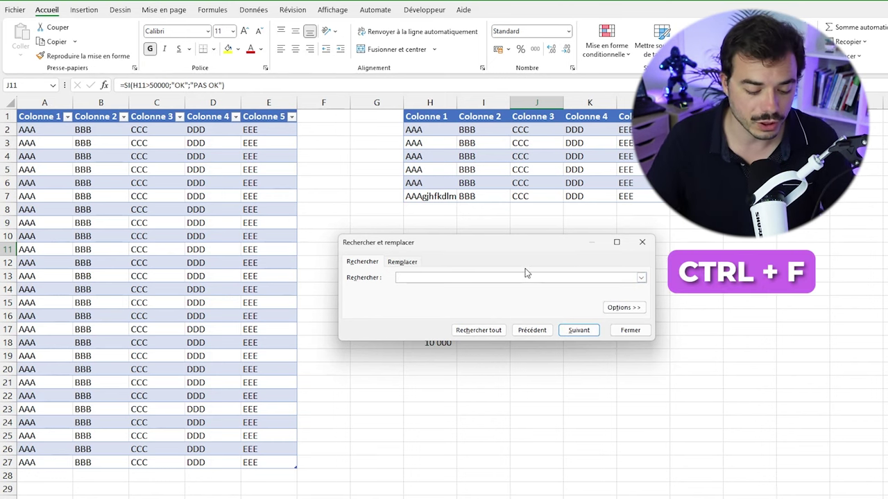
{"action": "type", "text": "AAA"}
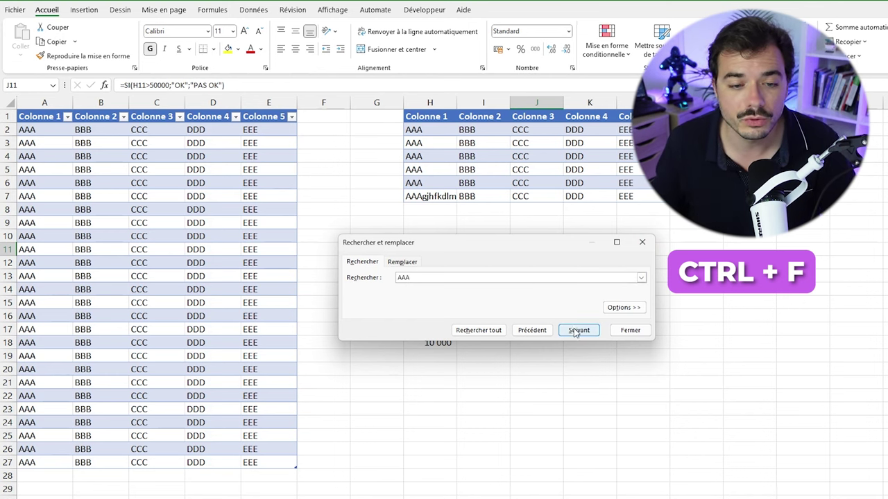
{"action": "left_click", "coordinate": [575, 330]}
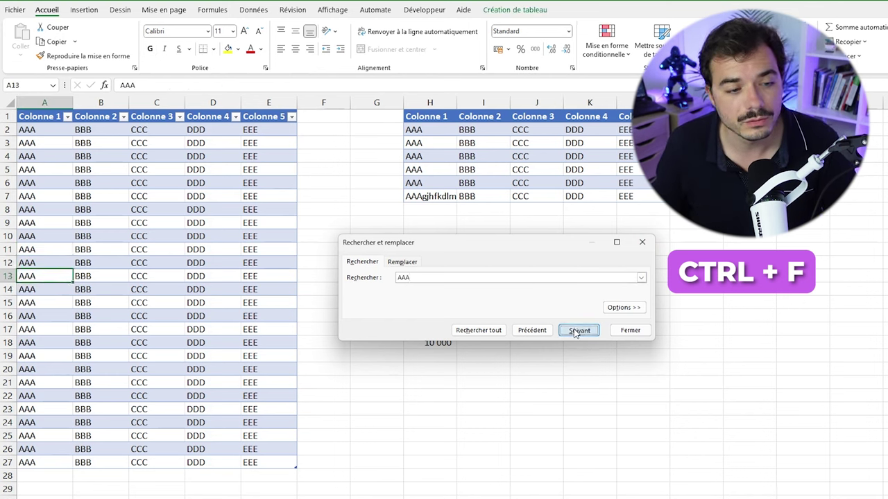
{"action": "left_click", "coordinate": [575, 331]}
{"action": "left_click", "coordinate": [575, 331]}
{"action": "left_click", "coordinate": [575, 332]}
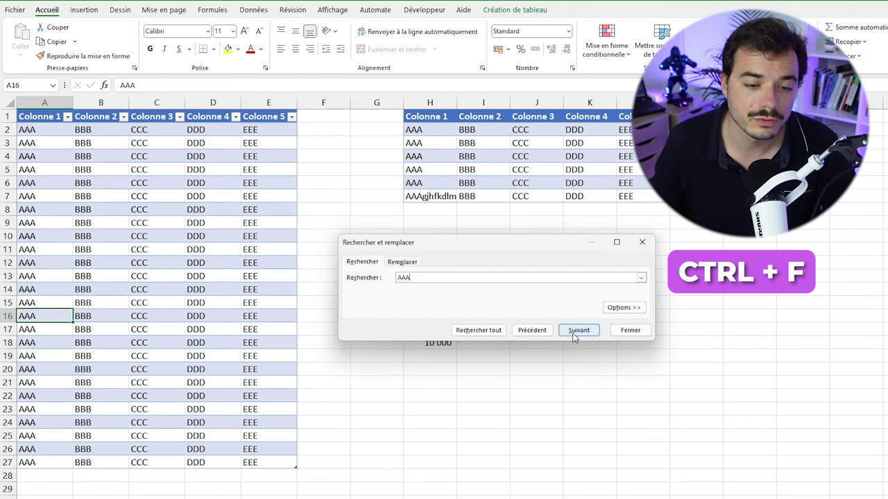
- List all 32 AAA matches with Find All and jump to the first, cell A2
{"action": "left_click", "coordinate": [619, 309]}
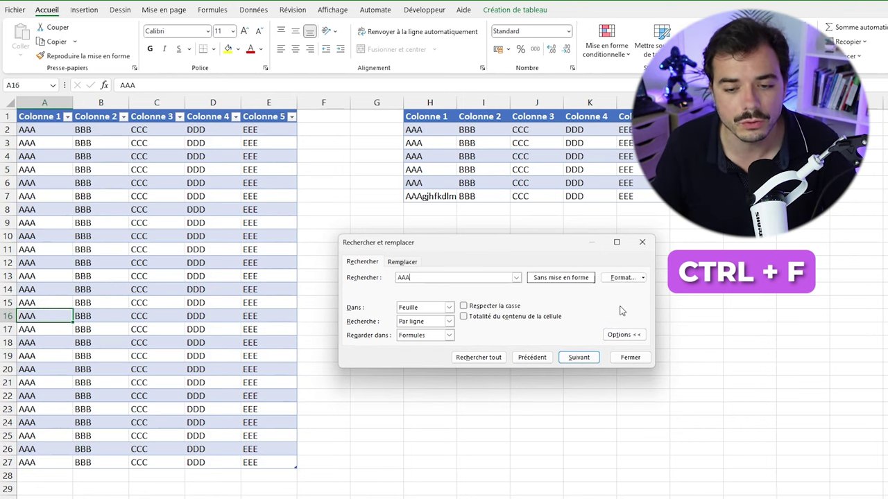
{"action": "left_click", "coordinate": [468, 360]}
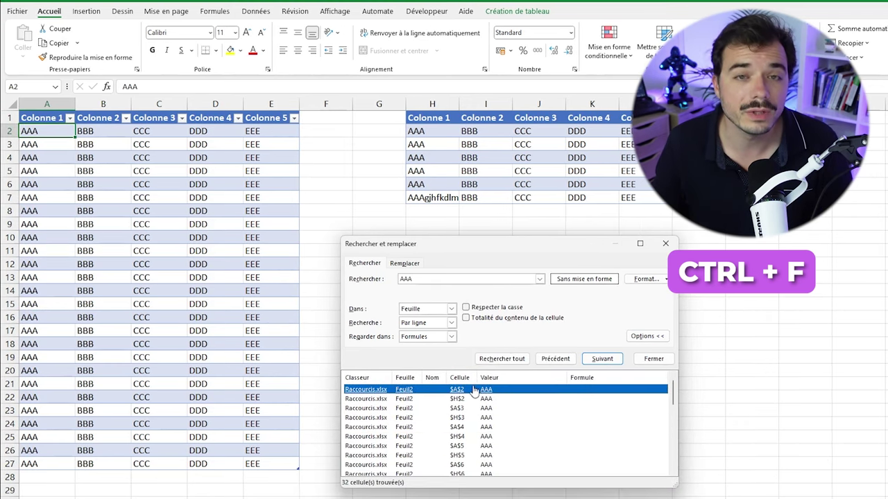
{"action": "scroll", "coordinate": [471, 423], "scroll_direction": "down", "scroll_amount": 3}
{"action": "scroll", "coordinate": [472, 427], "scroll_direction": "down", "scroll_amount": 4}
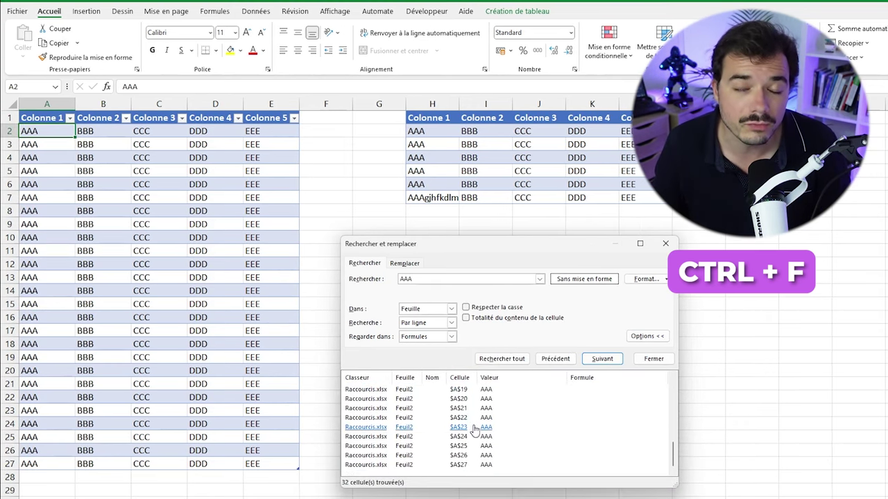
{"action": "scroll", "coordinate": [478, 409], "scroll_direction": "up", "scroll_amount": 7}
{"action": "left_click", "coordinate": [485, 390]}
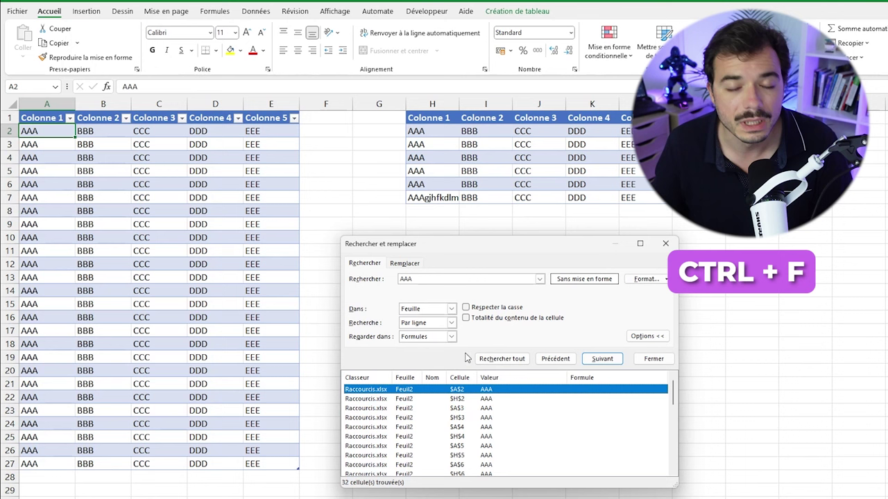
- Keep the search options at Within Sheet, Search By Rows, Look in Formulas
{"action": "left_click", "coordinate": [450, 308]}
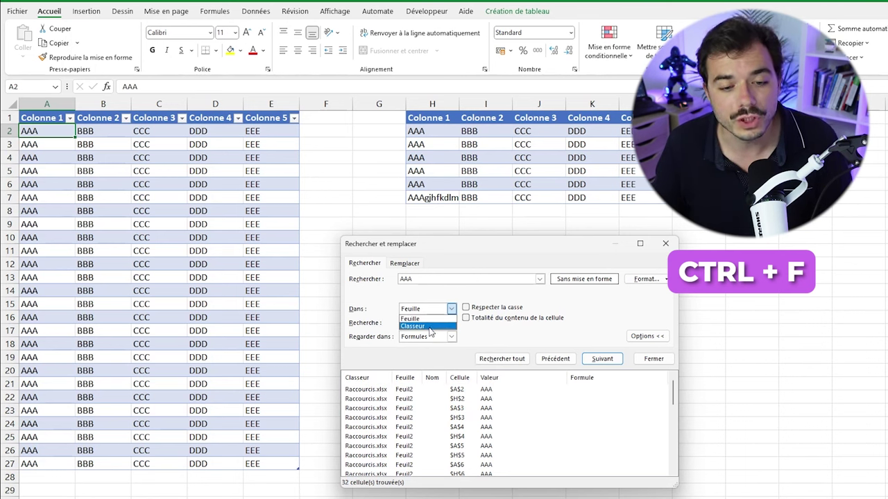
{"action": "left_click", "coordinate": [452, 334]}
{"action": "left_click", "coordinate": [451, 323]}
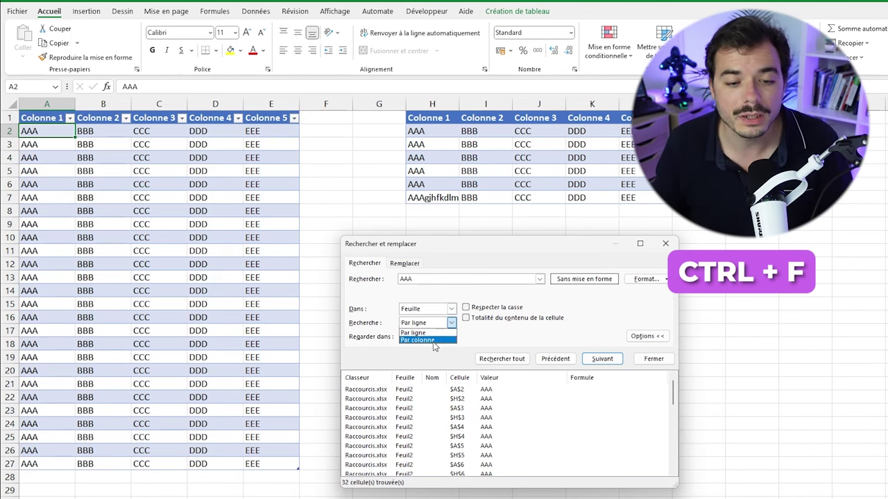
{"action": "left_click", "coordinate": [501, 340]}
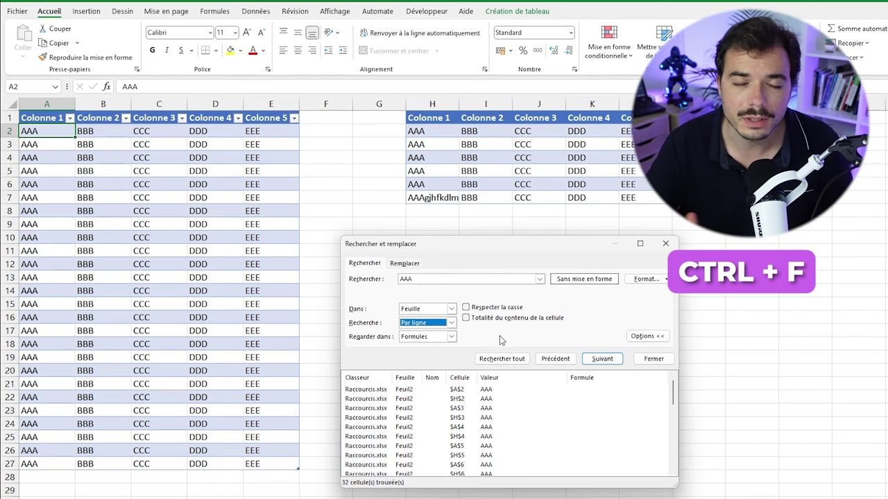
{"action": "left_click", "coordinate": [451, 337]}
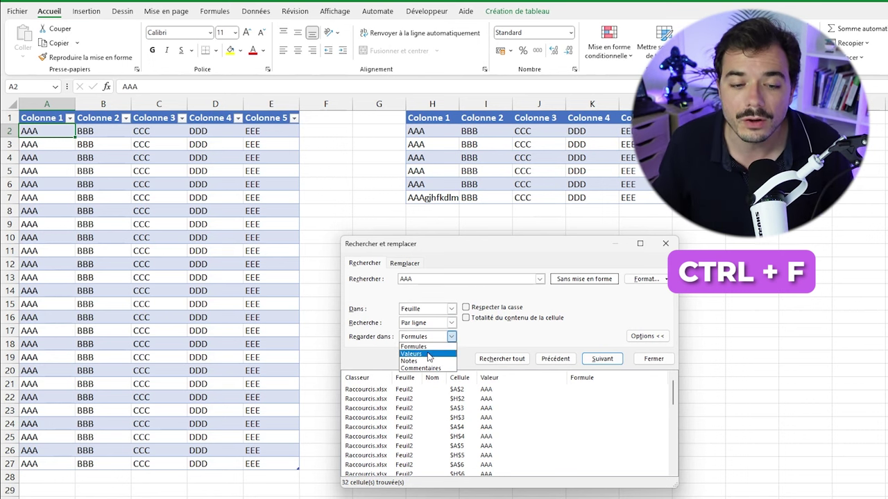
{"action": "key", "text": "Escape"}
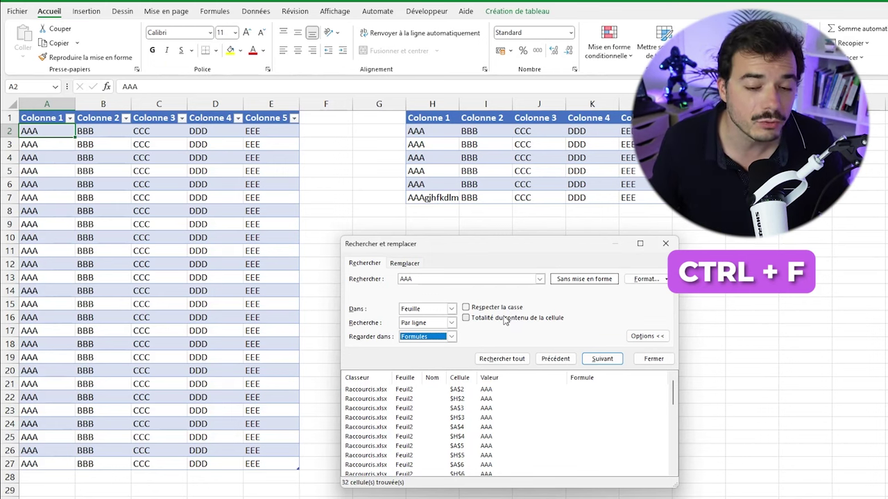
- Tick Match entire cell contents and rerun Find All, narrowing the matches to 31
{"action": "left_click", "coordinate": [484, 319]}
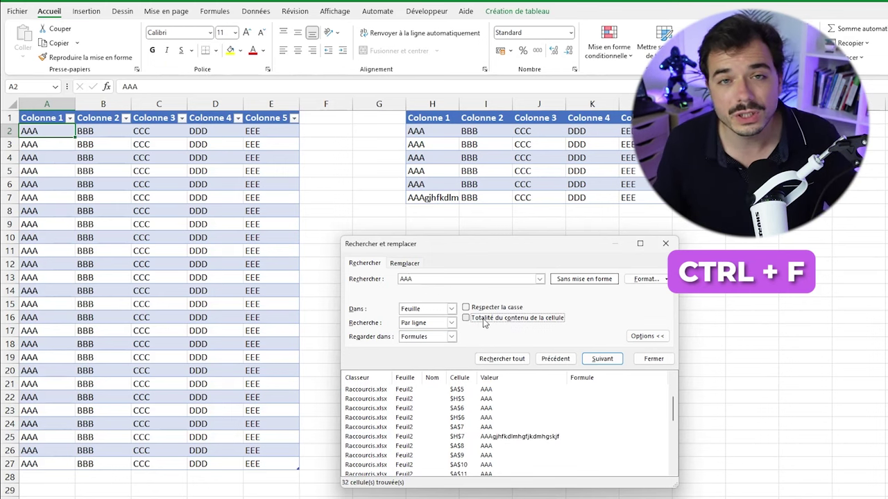
{"action": "left_click", "coordinate": [484, 320]}
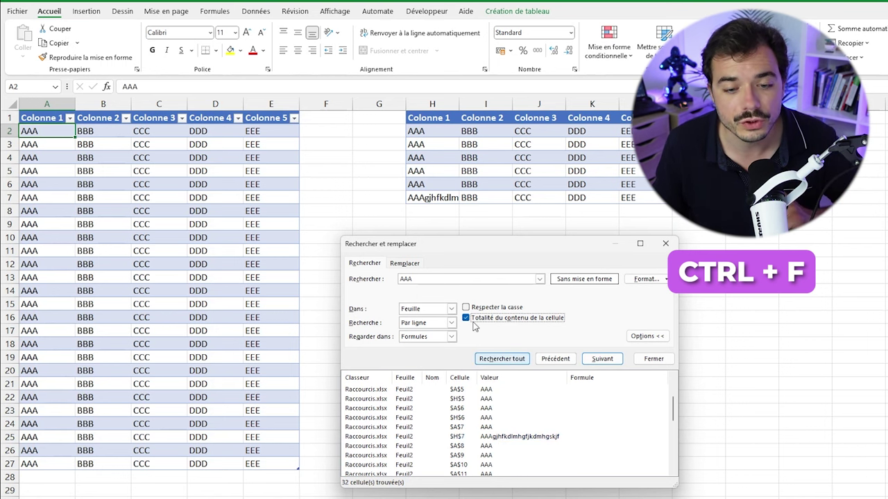
{"action": "left_click", "coordinate": [502, 359]}
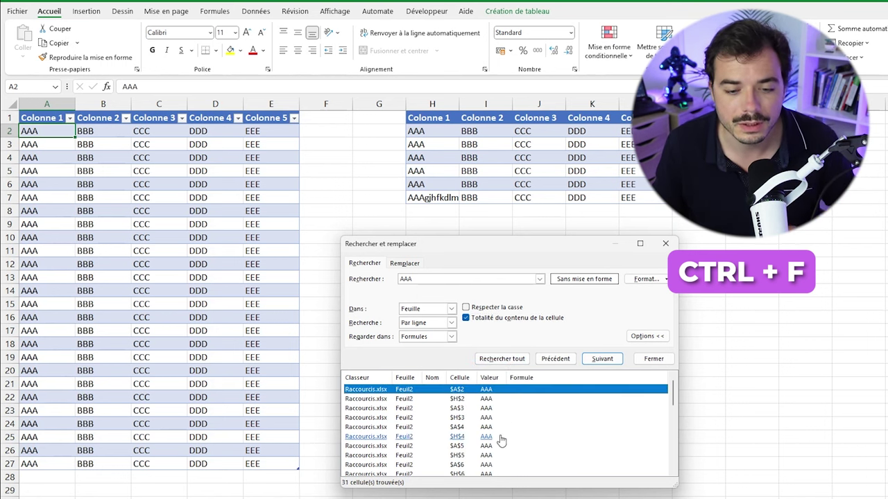
{"action": "scroll", "coordinate": [537, 422], "scroll_direction": "down", "scroll_amount": 7}
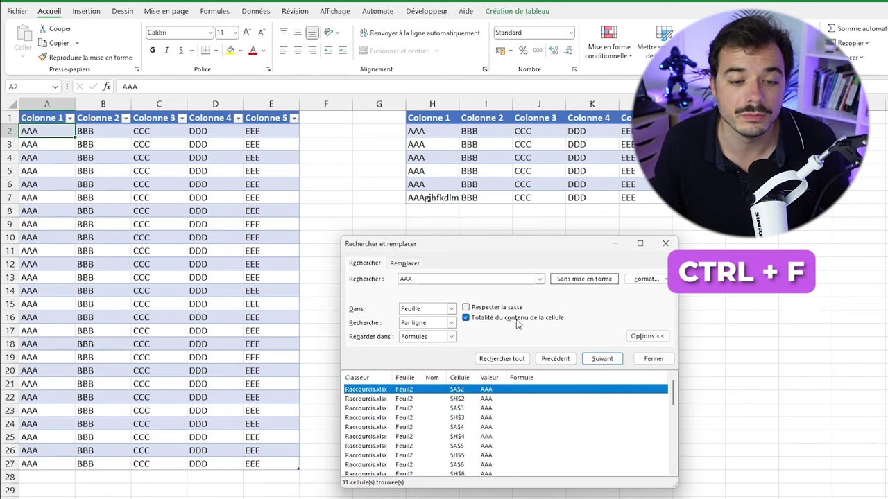
{"action": "left_click", "coordinate": [449, 280]}
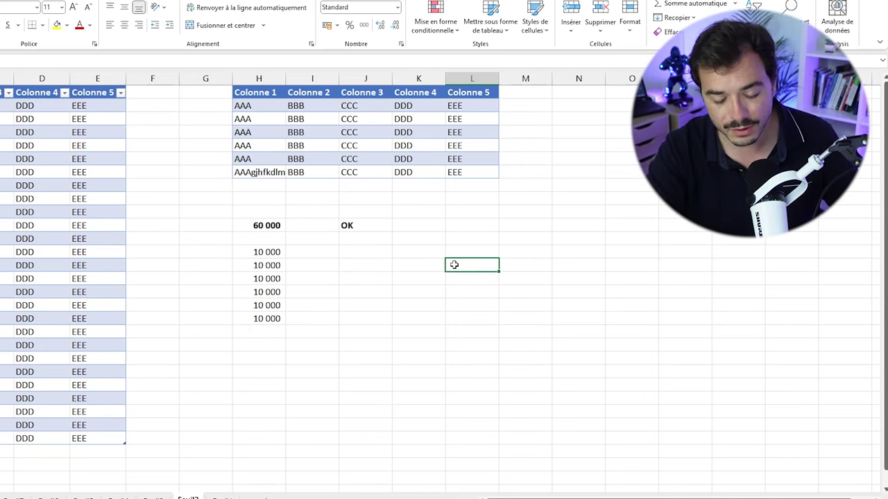
- Open Find and Replace on the Replace side with the extra options hidden
{"action": "key", "text": "ctrl+h"}
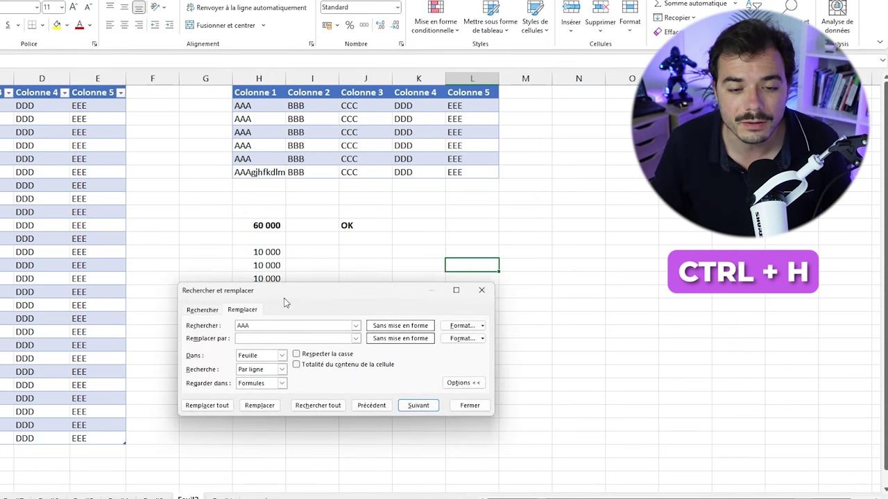
{"action": "left_click", "coordinate": [206, 312]}
{"action": "left_click", "coordinate": [243, 311]}
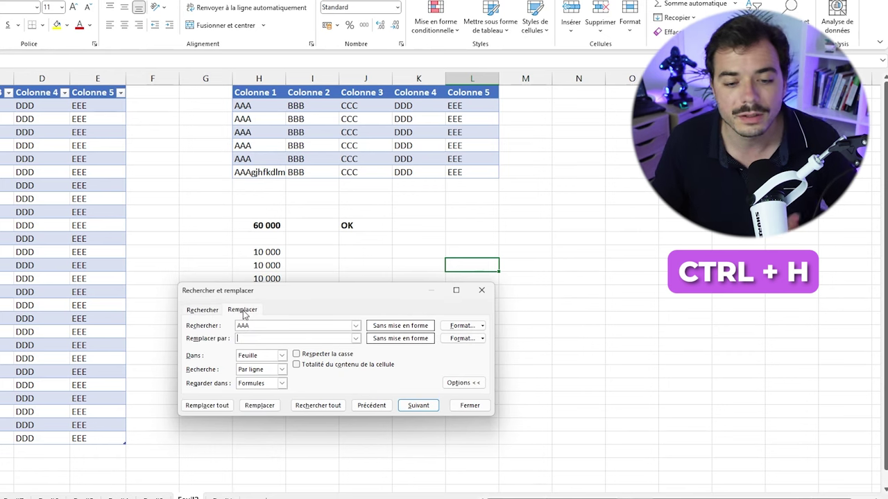
{"action": "left_click", "coordinate": [208, 313]}
{"action": "left_click", "coordinate": [243, 312]}
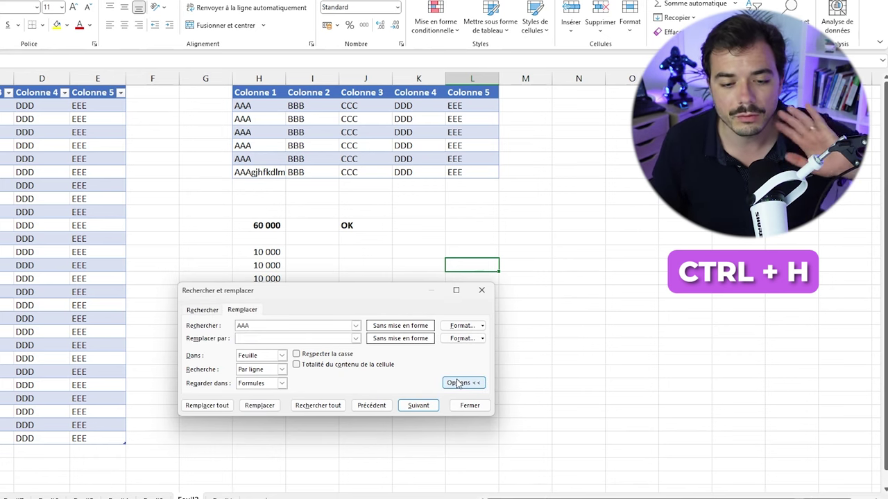
{"action": "left_click", "coordinate": [458, 383]}
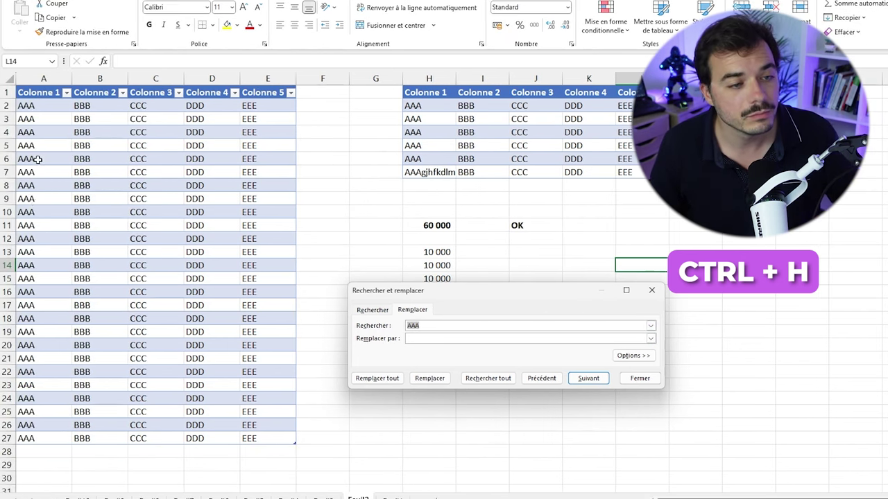
- Replace all 32 AAA occurrences with GGG, dismiss the count message and close the window
{"action": "left_click", "coordinate": [447, 338]}
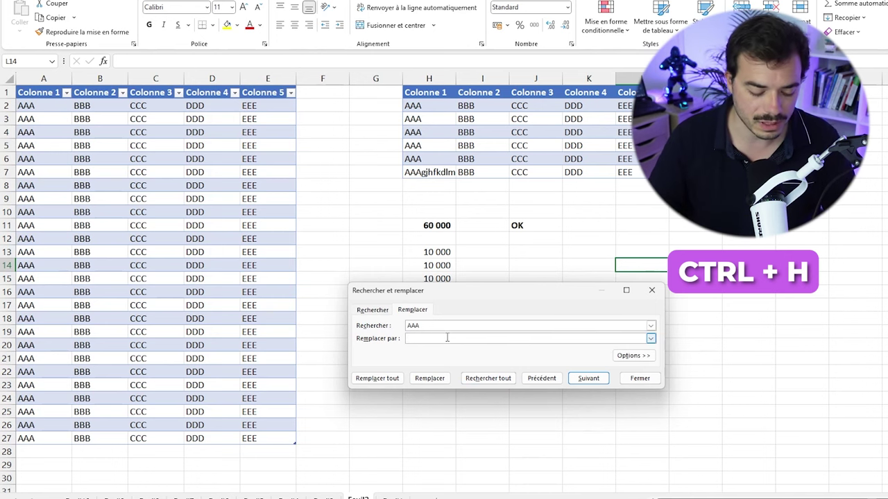
{"action": "type", "text": "GGG"}
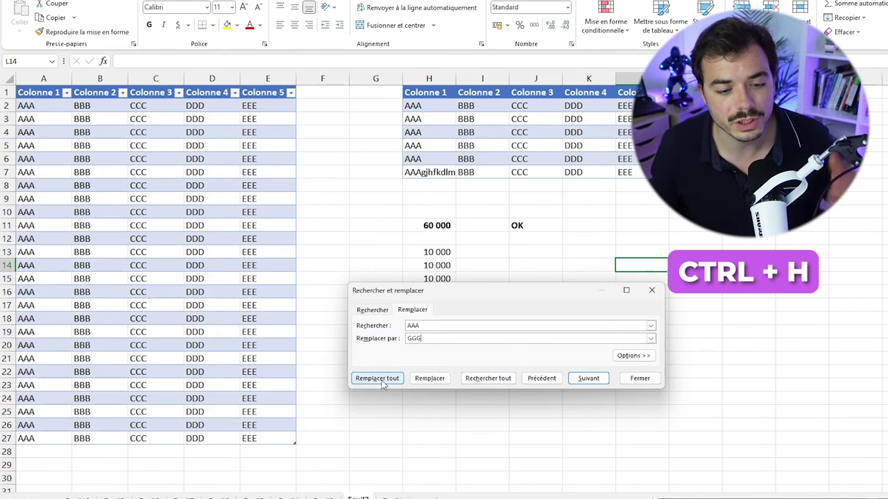
{"action": "left_click", "coordinate": [382, 379]}
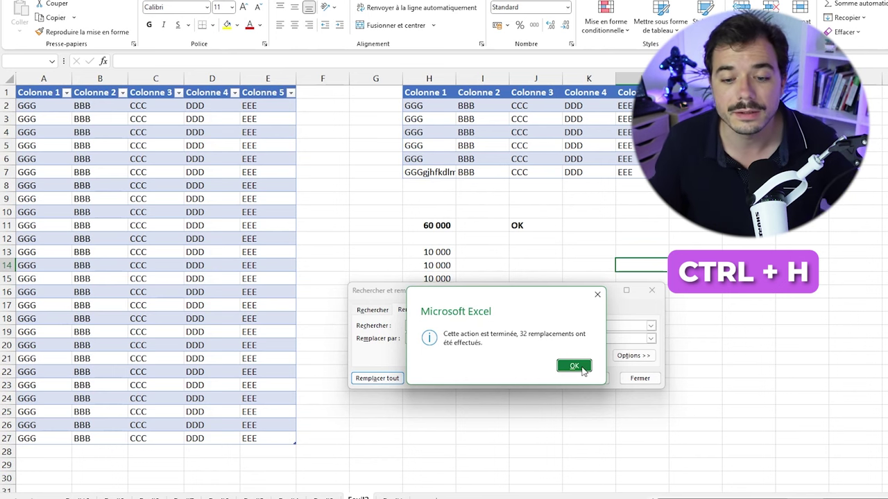
{"action": "left_click", "coordinate": [583, 370]}
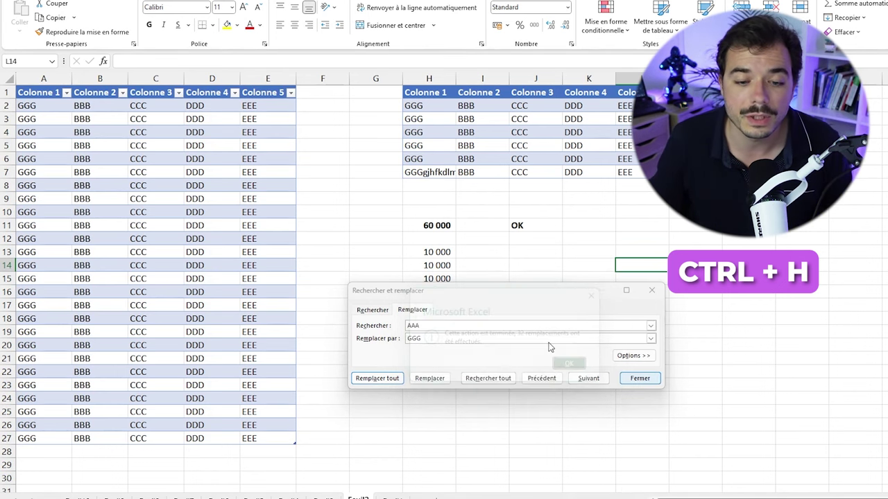
{"action": "left_click", "coordinate": [639, 378]}
{"action": "left_click", "coordinate": [604, 307]}
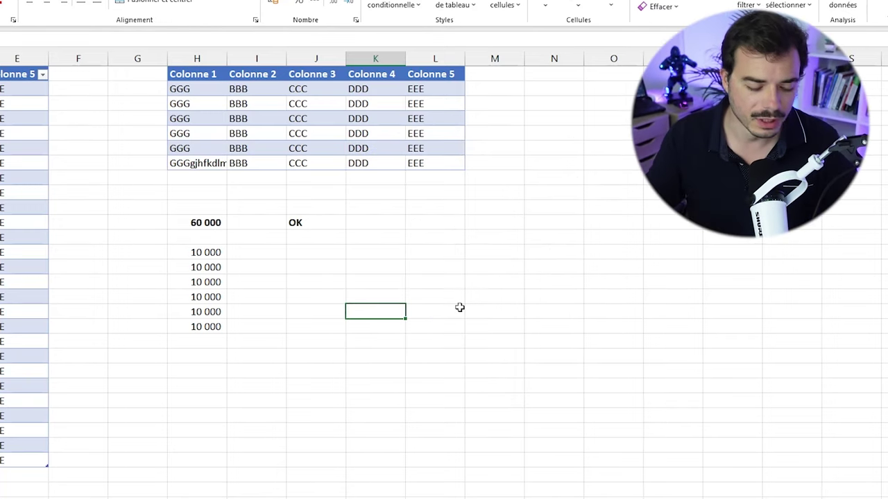
- Enter fTest in K17, committing with Enter and Tab and re-editing with F2
{"action": "key", "text": "F2"}
{"action": "type", "text": "fTest"}
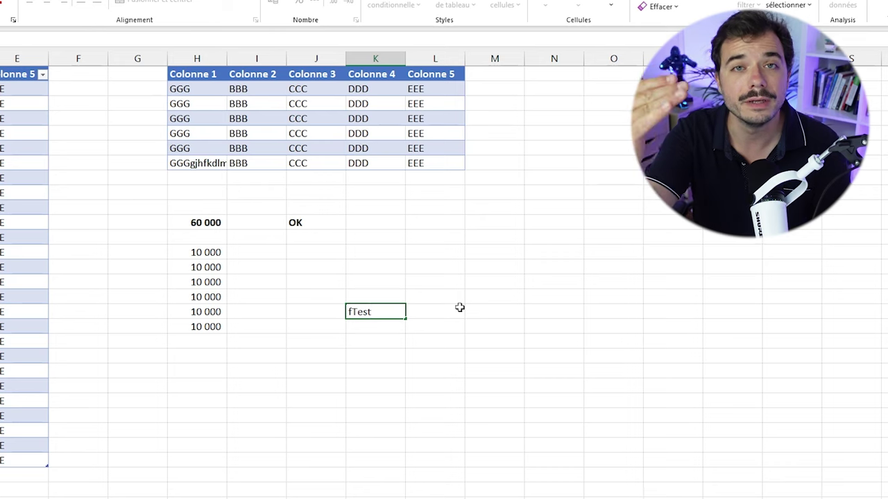
{"action": "key", "text": "Return"}
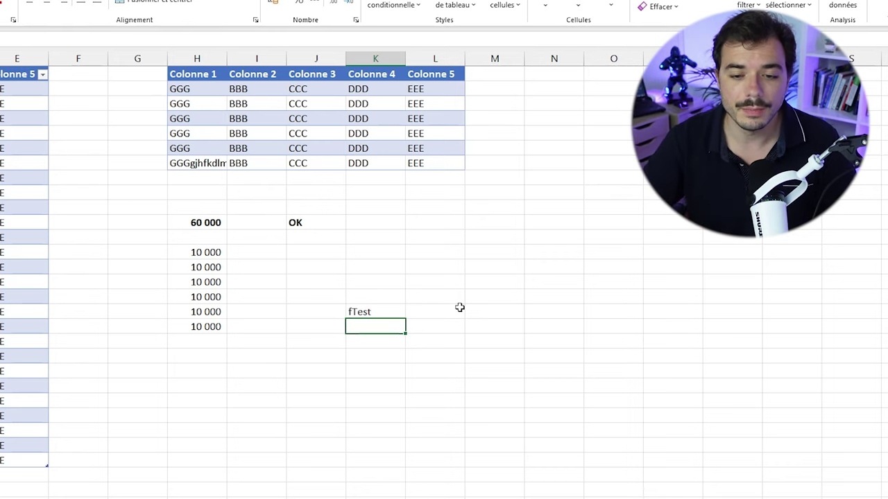
{"action": "key", "text": "Up"}
{"action": "key", "text": "F2"}
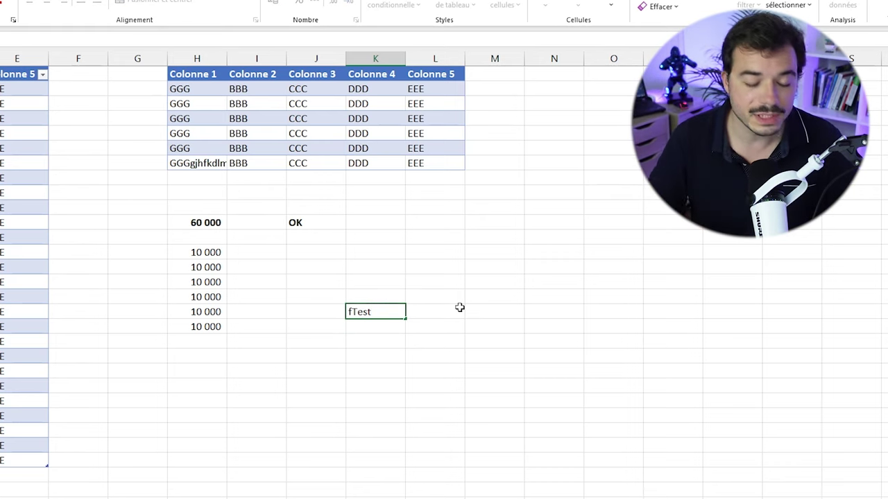
{"action": "key", "text": "Tab"}
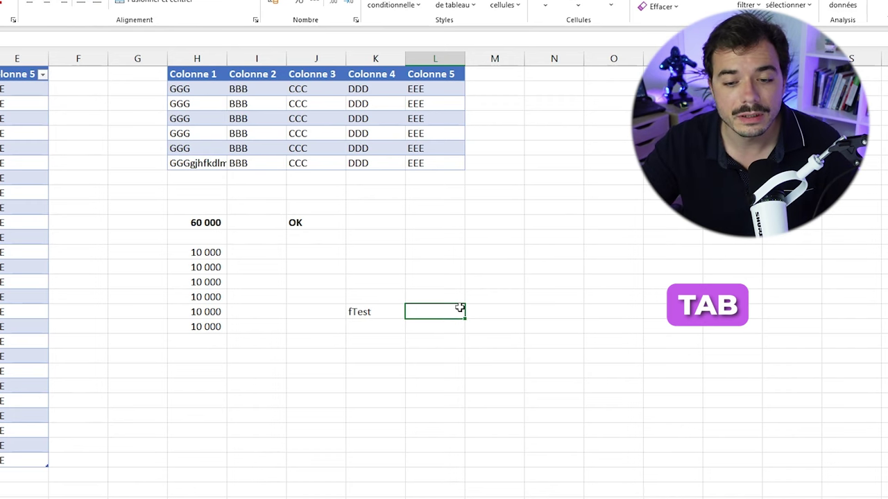
{"action": "key", "text": "shift+Tab"}
{"action": "key", "text": "F2"}
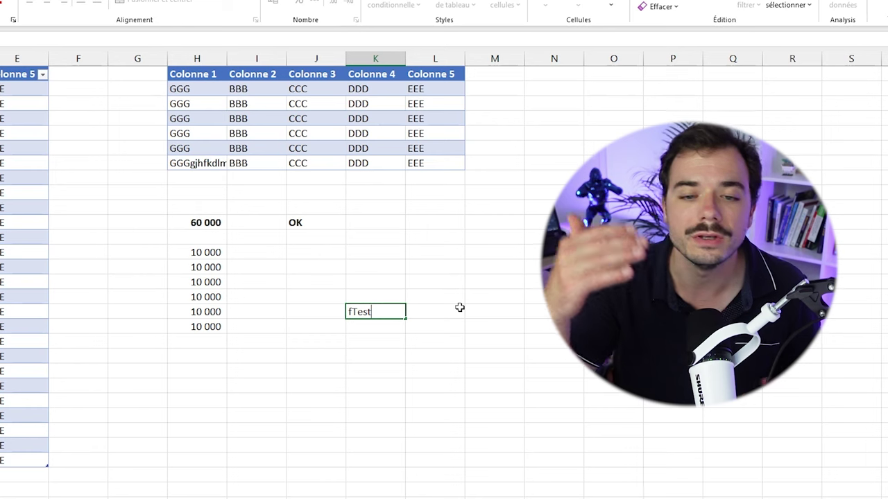
{"action": "key", "text": "Return"}
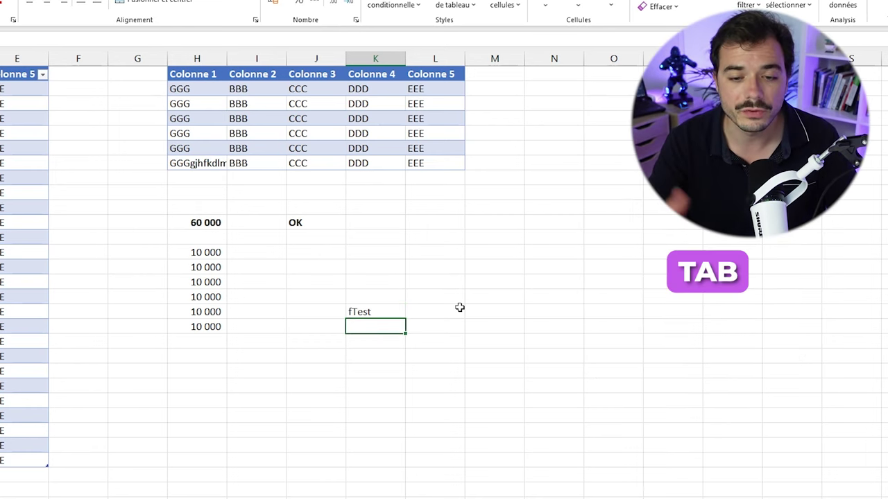
- Re-edit fTest in K17, committing with Shift+Enter, Tab and Shift+Tab
{"action": "left_click", "coordinate": [372, 291]}
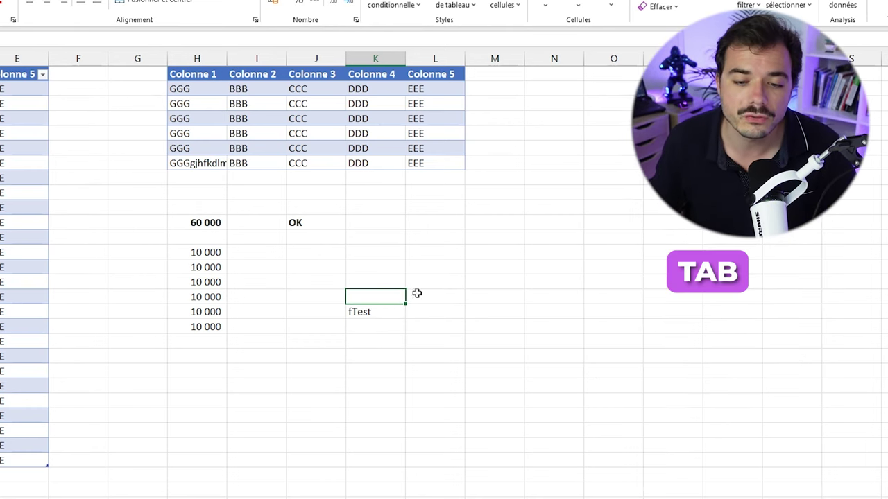
{"action": "key", "text": "Up"}
{"action": "key", "text": "Up"}
{"action": "key", "text": "Down"}
{"action": "key", "text": "Down"}
{"action": "key", "text": "Down"}
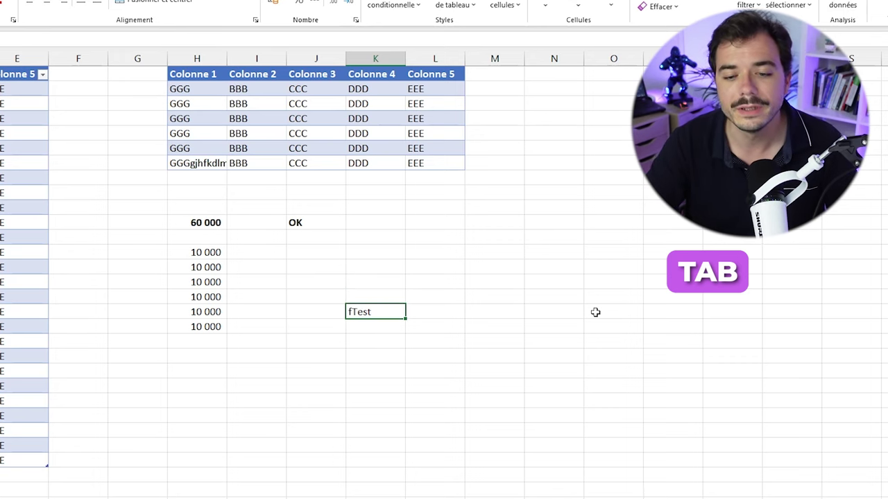
{"action": "key", "text": "F2"}
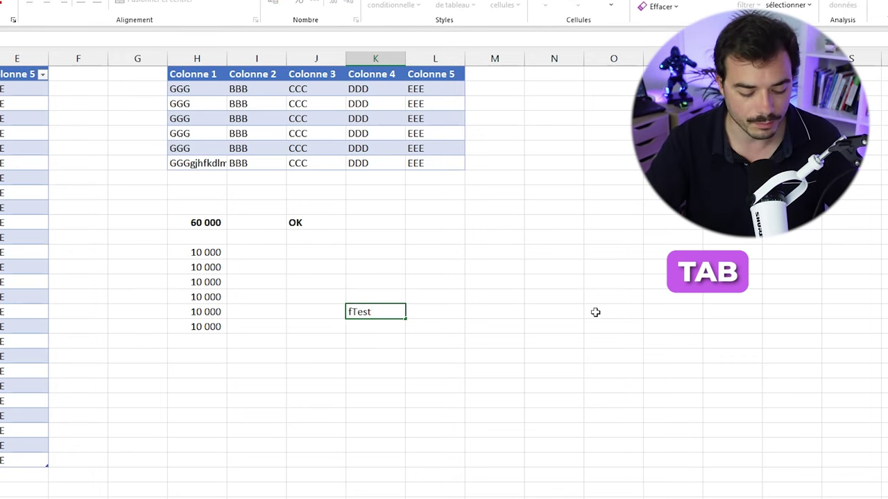
{"action": "key", "text": "shift+Return"}
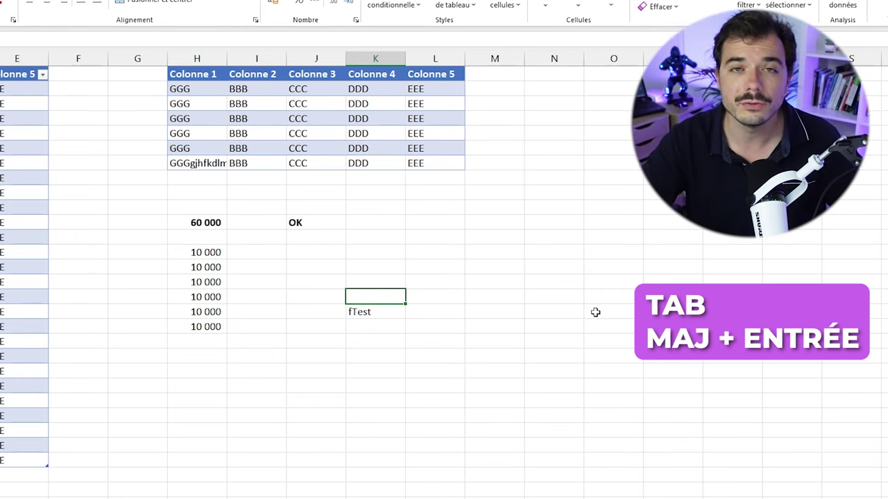
{"action": "key", "text": "Return"}
{"action": "key", "text": "F2"}
{"action": "key", "text": "Tab"}
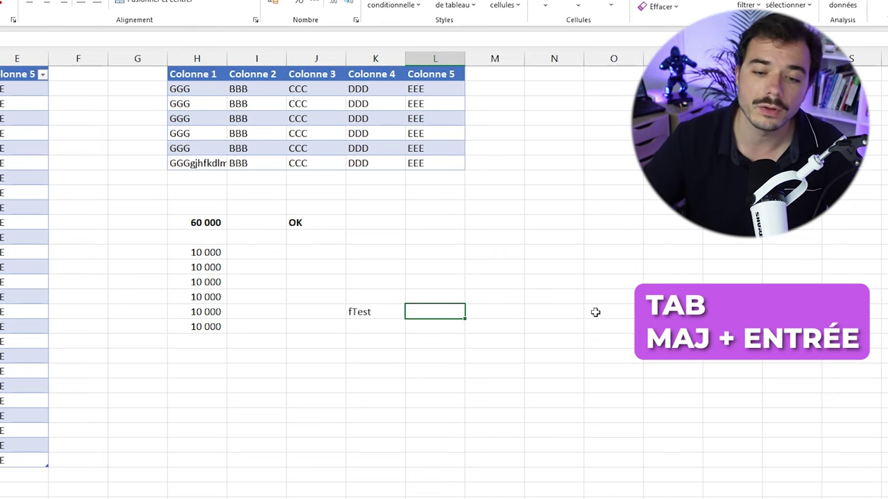
{"action": "key", "text": "shift+Tab"}
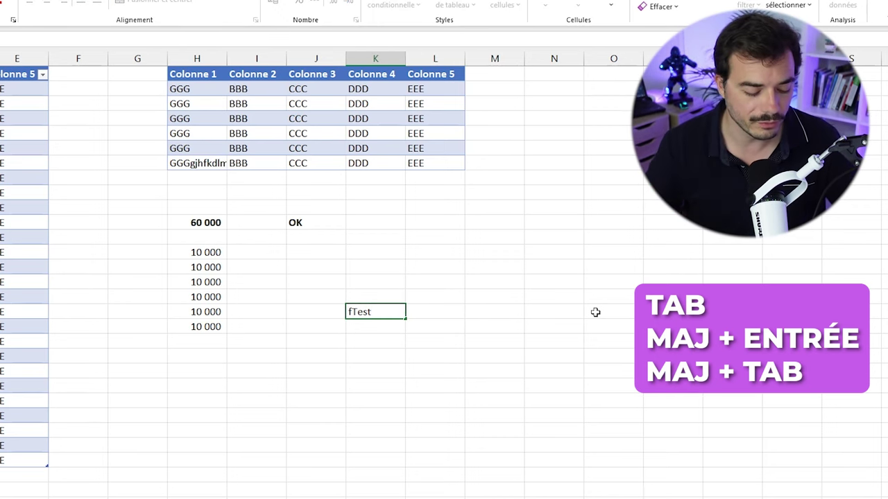
{"action": "key", "text": "shift+Tab"}
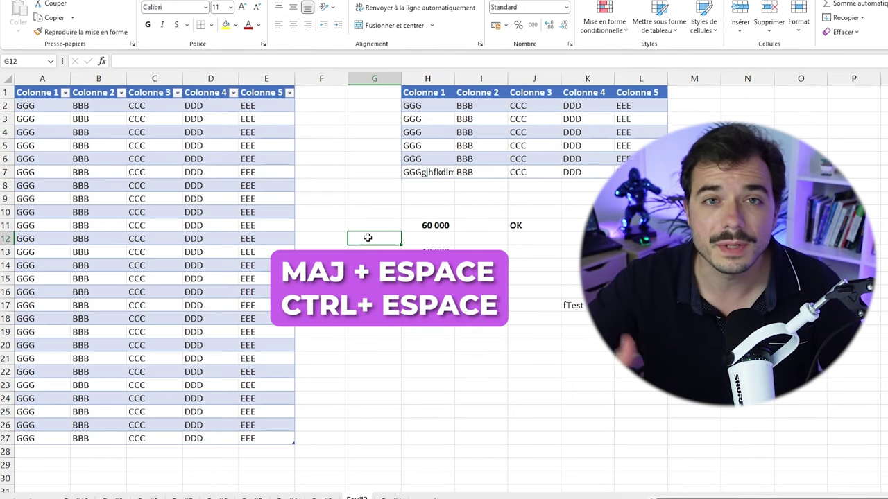
- Select table row 8 from cell B8 with Shift+Space, then deselect it
{"action": "left_click", "coordinate": [80, 187]}
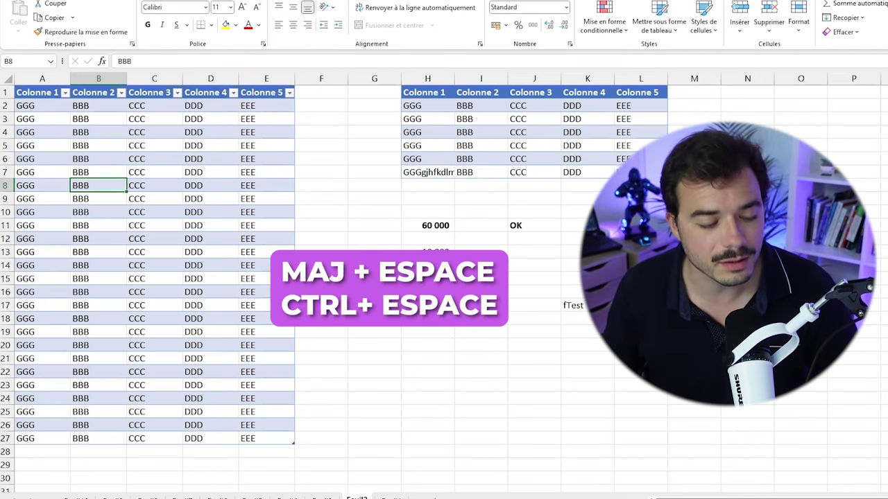
{"action": "key", "text": "shift+space"}
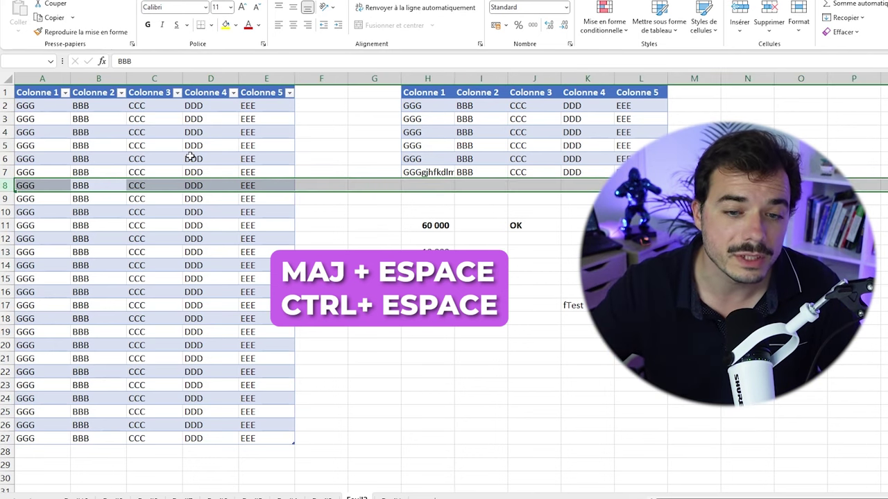
{"action": "left_click", "coordinate": [640, 358]}
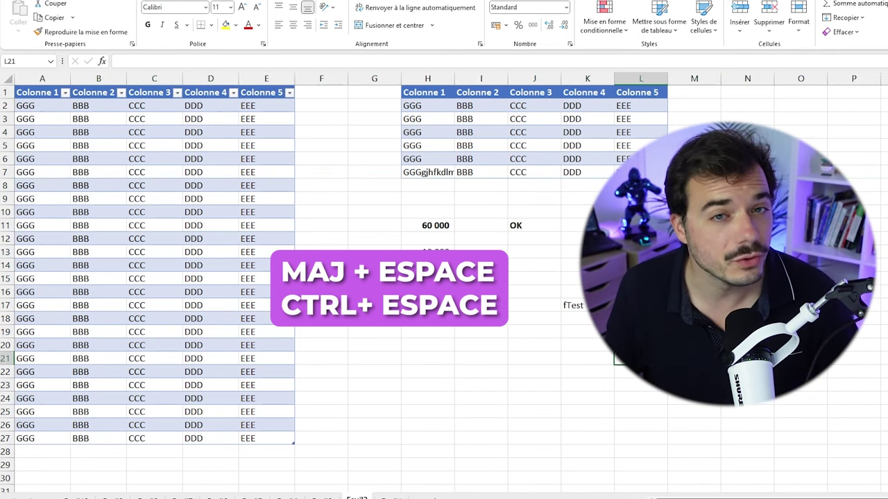
- Grow the selection from the Colonne 2 data to its header, then to all of column B
{"action": "left_click", "coordinate": [81, 173]}
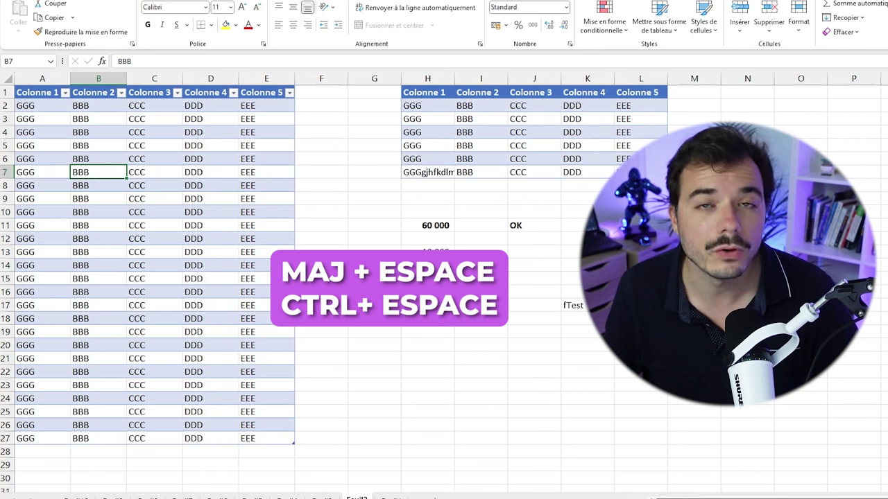
{"action": "key", "text": "ctrl+space"}
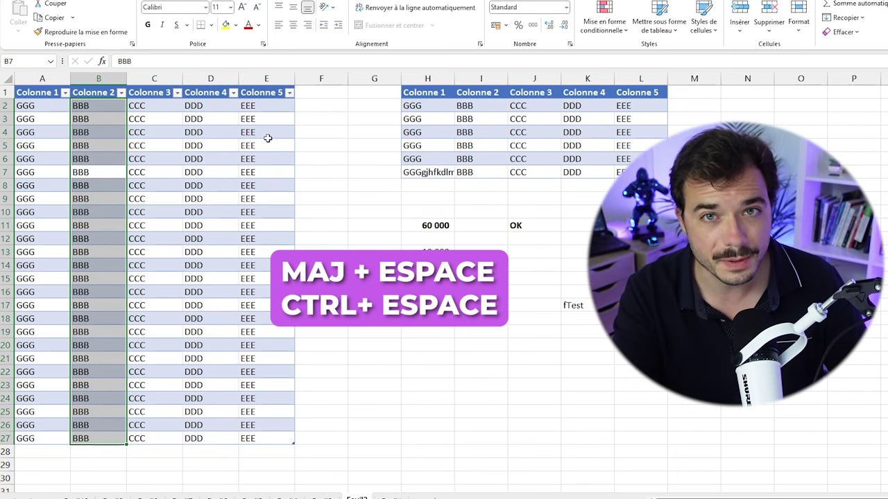
{"action": "key", "text": "ctrl+space"}
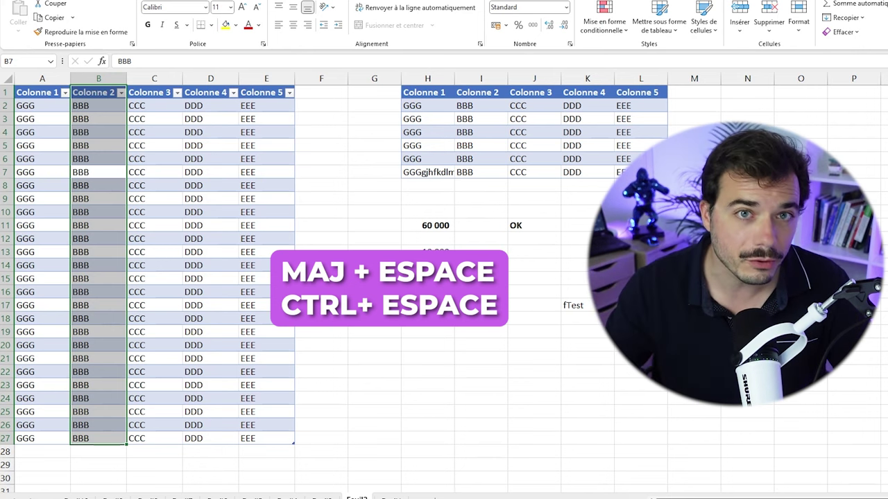
{"action": "key", "text": "ctrl+space"}
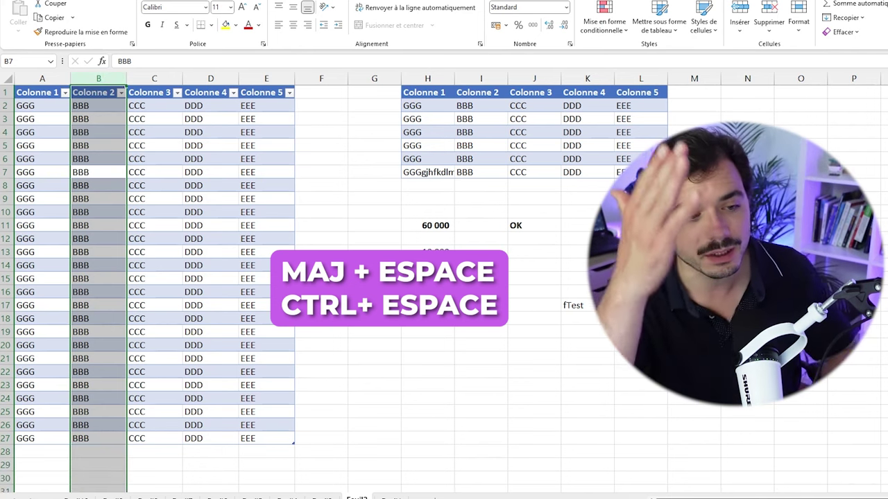
{"action": "scroll", "coordinate": [638, 382], "scroll_direction": "down", "scroll_amount": 8}
{"action": "scroll", "coordinate": [638, 382], "scroll_direction": "up", "scroll_amount": 4}
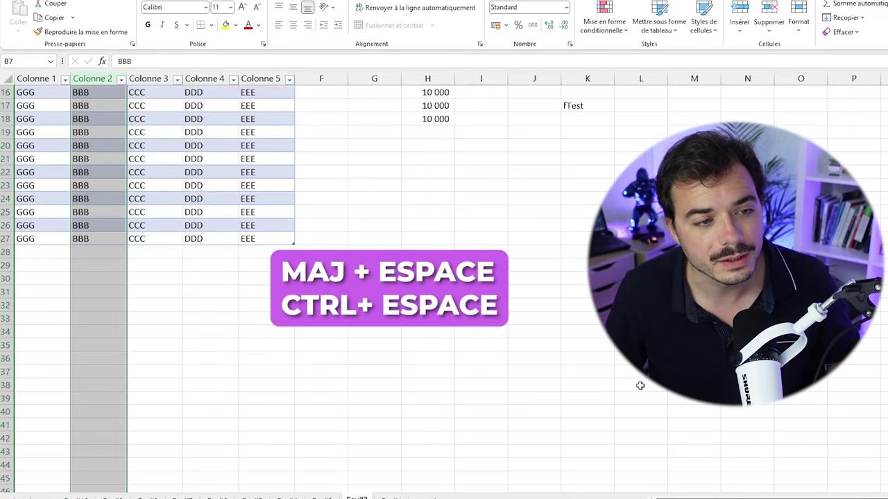
{"action": "scroll", "coordinate": [636, 386], "scroll_direction": "up", "scroll_amount": 4}
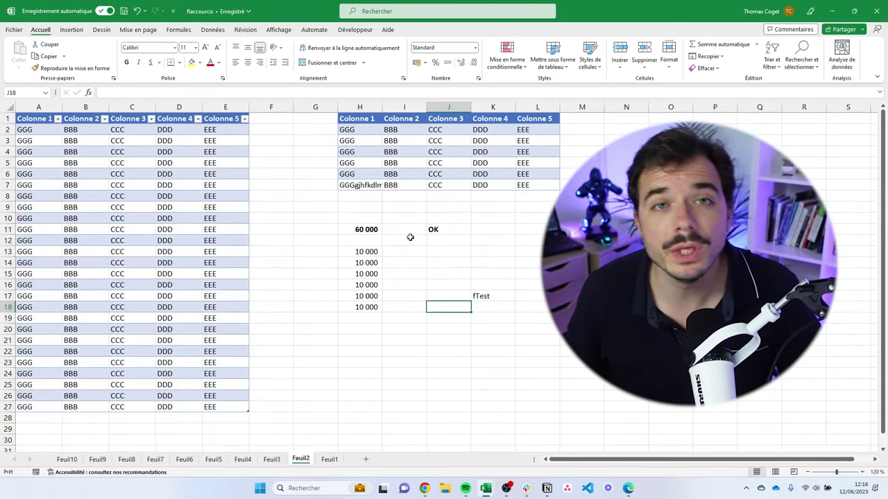
- Select the whole table A1:E27 with Ctrl+Shift arrow keys, then collapse to one cell
{"action": "left_click", "coordinate": [159, 171]}
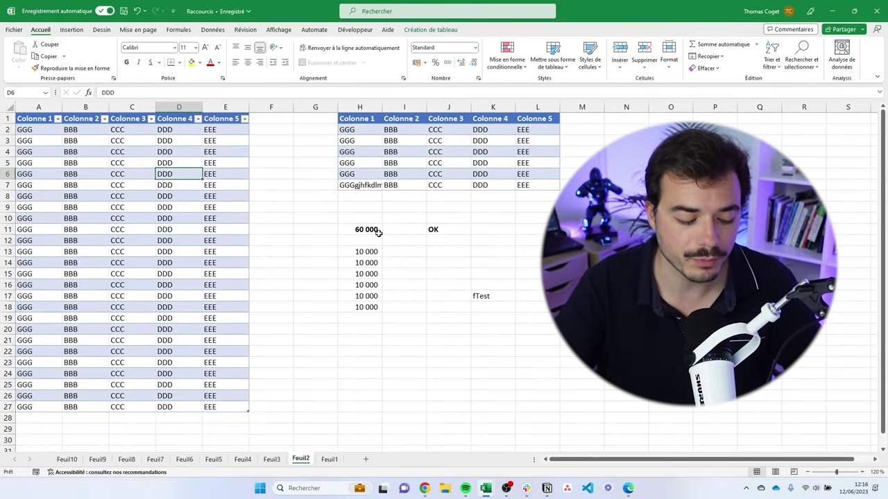
{"action": "key", "text": "ctrl+Home"}
{"action": "key", "text": "ctrl+shift+Right"}
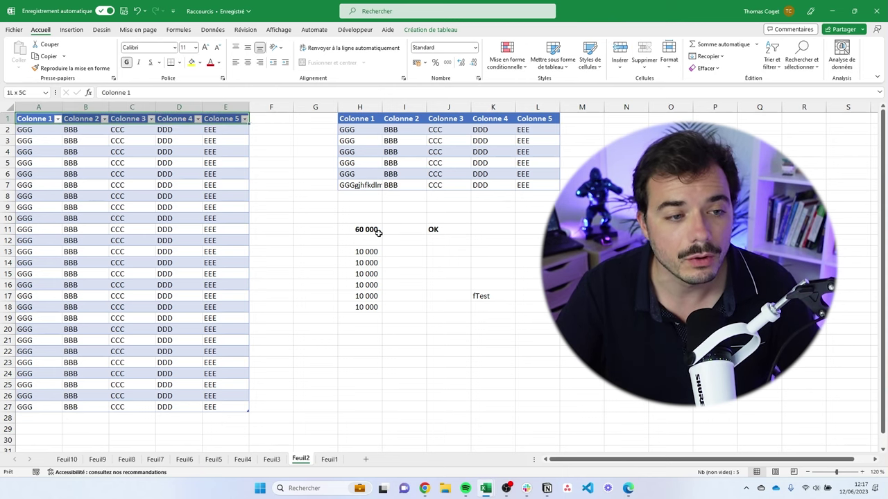
{"action": "key", "text": "ctrl+shift+Down"}
{"action": "key", "text": "Down"}
{"action": "key", "text": "Down"}
{"action": "key", "text": "Down"}
{"action": "key", "text": "Down"}
{"action": "key", "text": "Down"}
{"action": "key", "text": "Down"}
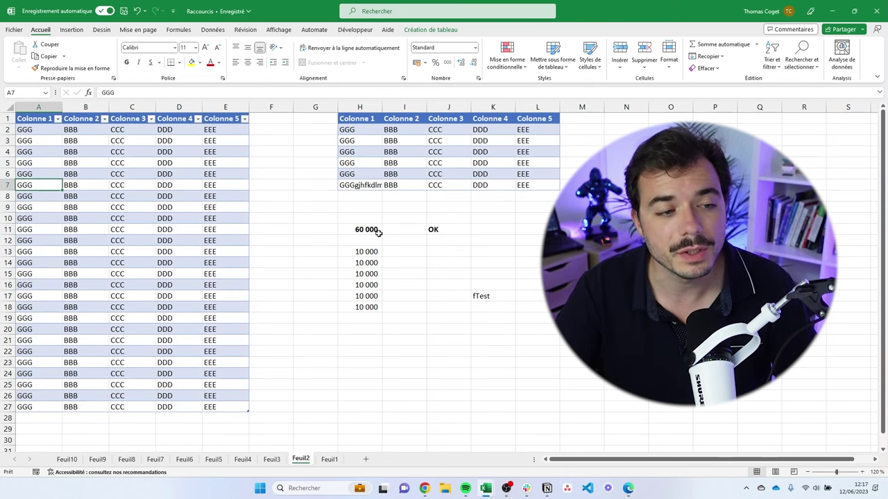
{"action": "key", "text": "Down"}
{"action": "key", "text": "Right"}
- Expand the selection with Ctrl+A from table data to headers to the whole worksheet
{"action": "key", "text": "ctrl+a"}
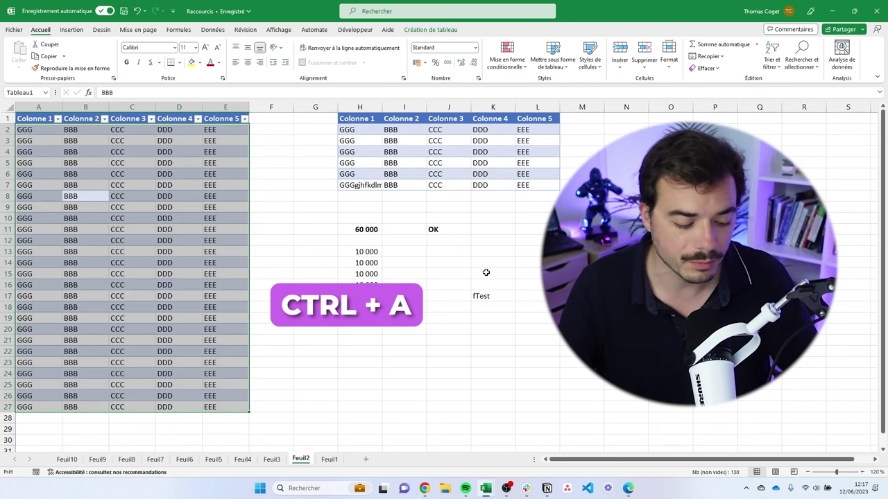
{"action": "key", "text": "ctrl+a"}
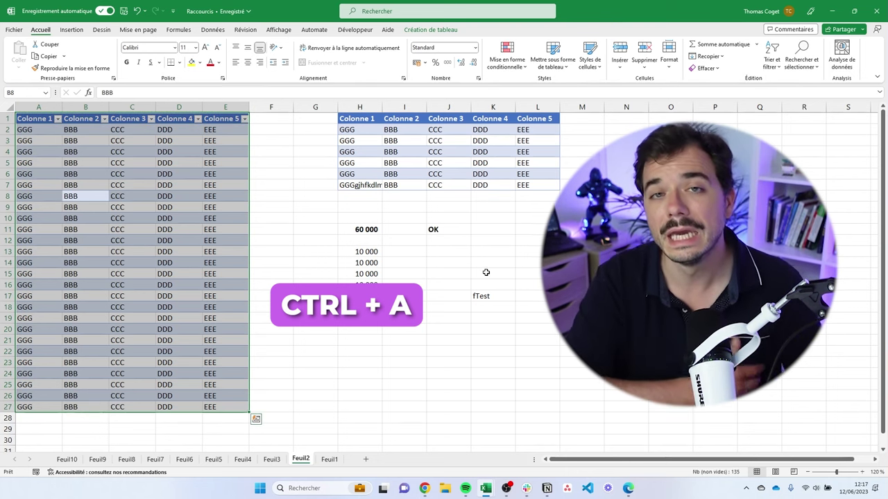
{"action": "key", "text": "ctrl+a"}
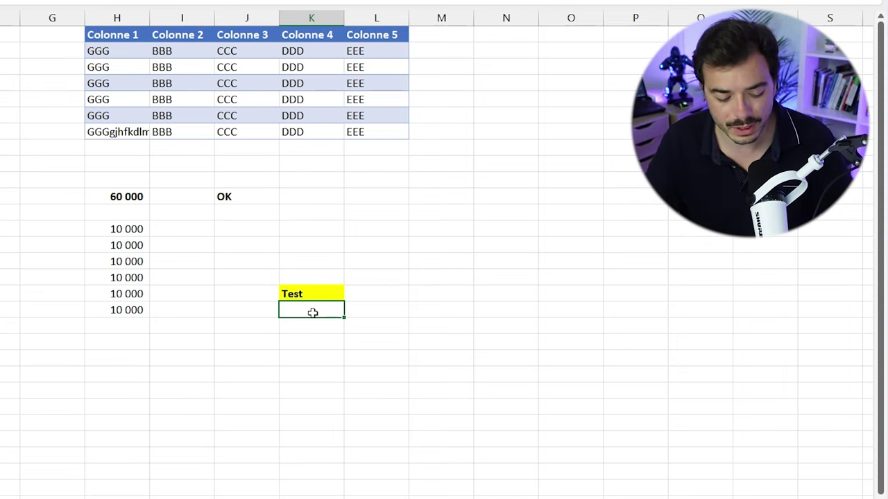
- Enter Test in K18, apply K17's yellow bold format with F4, and fill into K19 with Ctrl+B
{"action": "type", "text": "Test"}
{"action": "key", "text": "Return"}
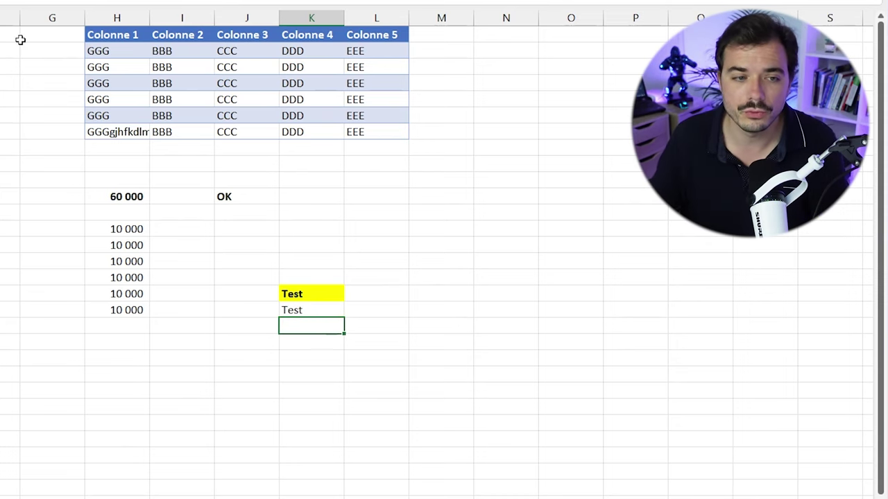
{"action": "key", "text": "Up"}
{"action": "key", "text": "F4"}
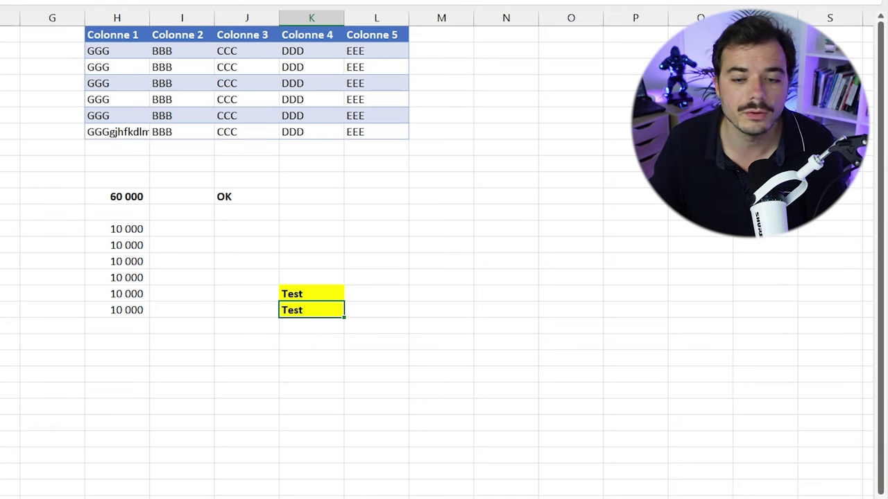
{"action": "key", "text": "Down"}
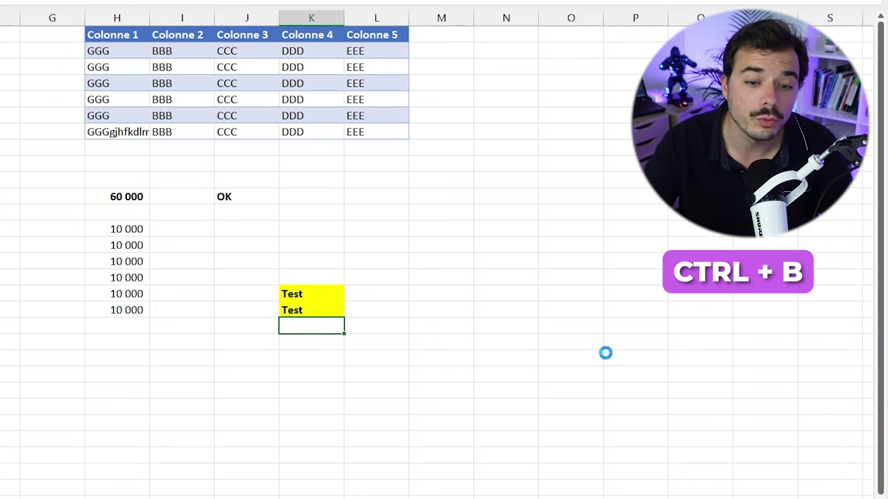
{"action": "key", "text": "ctrl+b"}
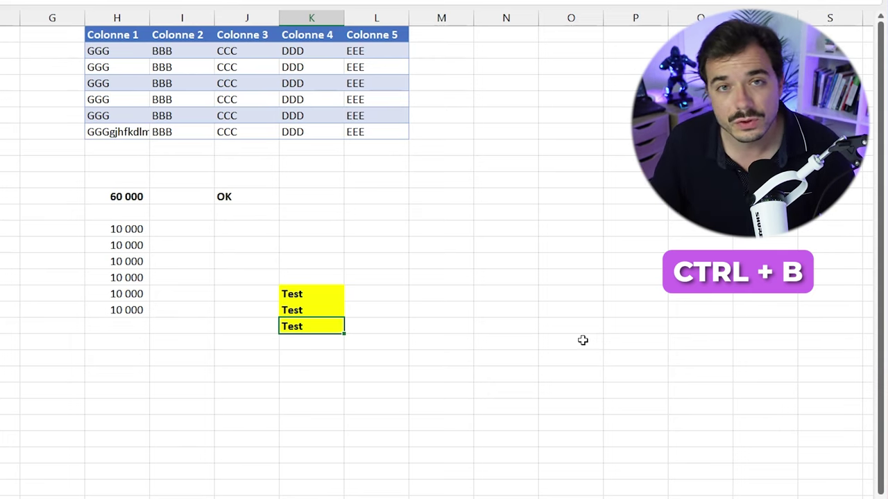
{"action": "left_click_drag", "start_coordinate": [360, 289], "coordinate": [363, 324]}
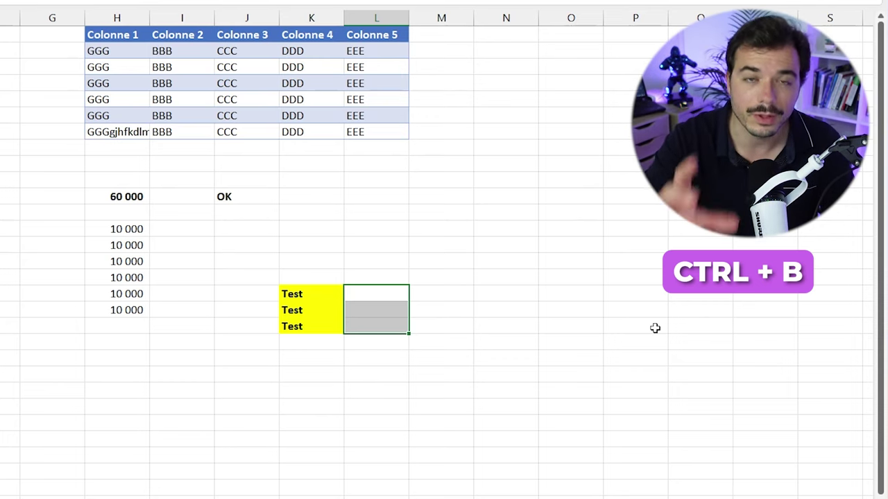
- Fill L17:L19 with the bold yellow Test cells from column K using Ctrl+D
{"action": "key", "text": "ctrl+d"}
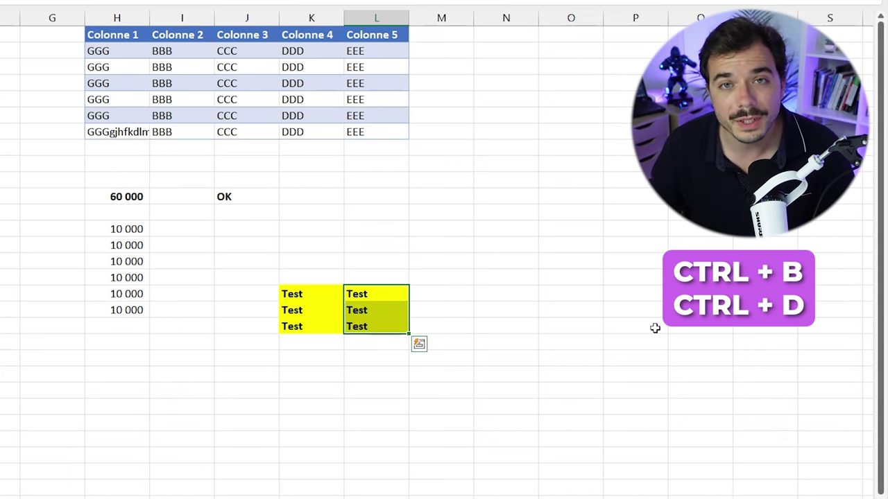
{"action": "left_click", "coordinate": [311, 375]}
{"action": "left_click_drag", "start_coordinate": [310, 313], "coordinate": [394, 315]}
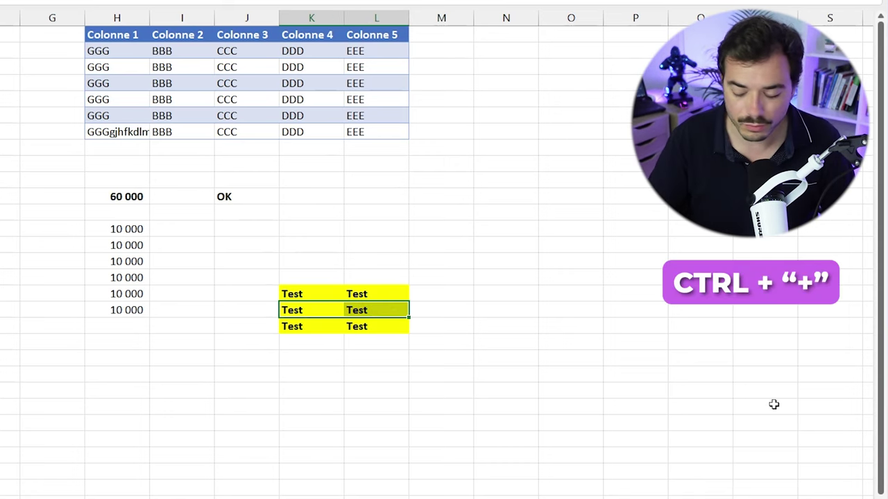
- Insert blank cells above the second Test row, shifting those cells down
{"action": "key", "text": "ctrl+plus"}
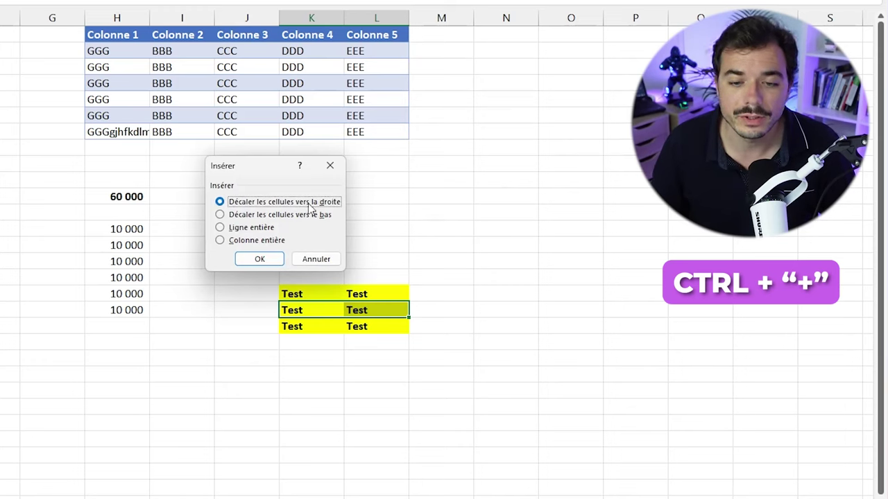
{"action": "left_click", "coordinate": [271, 216]}
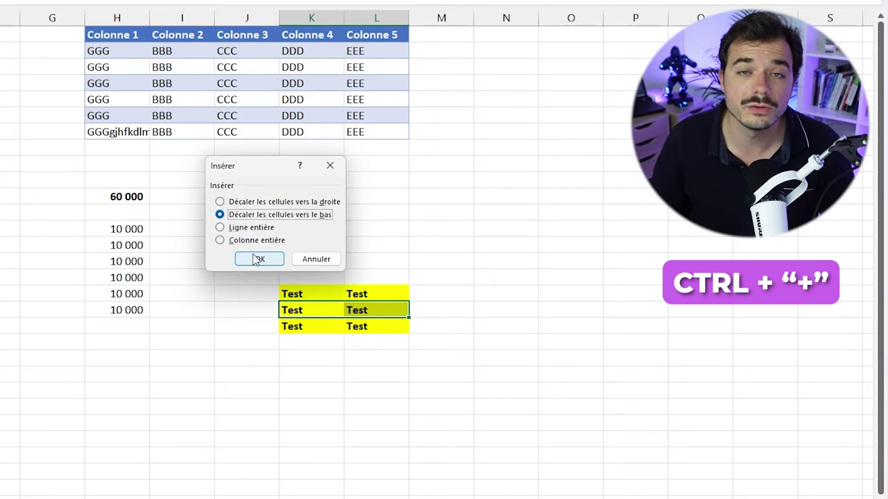
{"action": "left_click", "coordinate": [256, 260]}
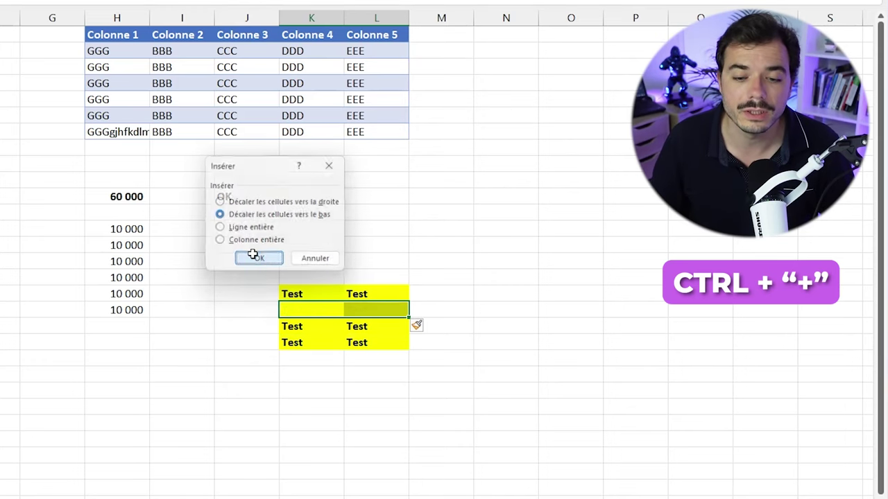
- Insert a blank row 12 across the sheet with Ctrl++
{"action": "left_click", "coordinate": [378, 312]}
{"action": "left_click", "coordinate": [442, 400]}
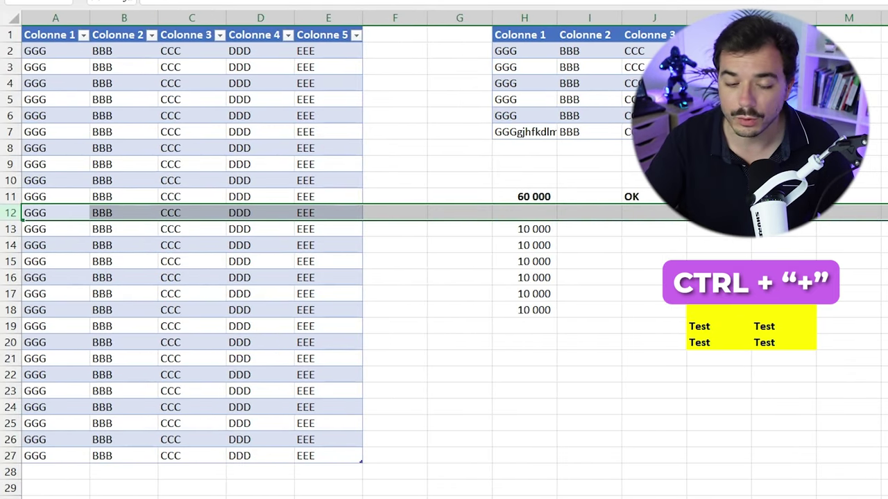
{"action": "key", "text": "ctrl+plus"}
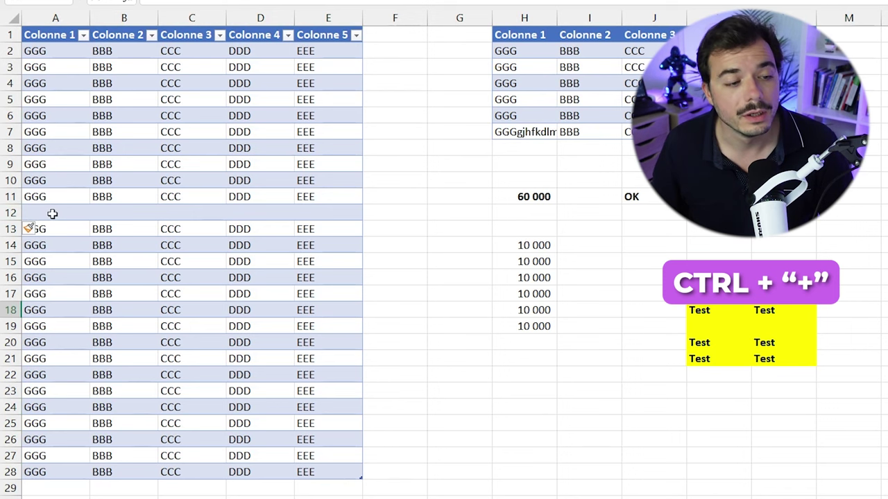
{"action": "left_click", "coordinate": [11, 213]}
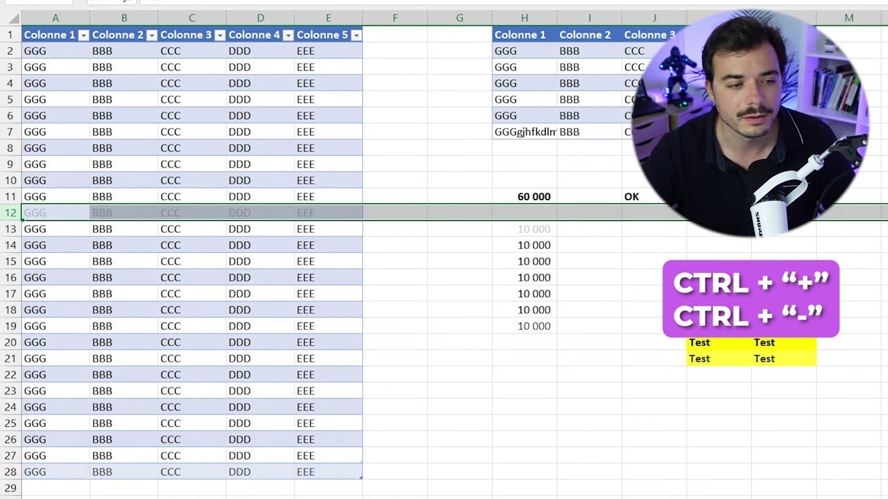
- Delete the empty row 12 and the column L Test cells, shifting cells left
{"action": "key", "text": "ctrl+minus"}
{"action": "scroll", "coordinate": [444, 277], "scroll_direction": "right", "scroll_amount": 5}
{"action": "left_click_drag", "start_coordinate": [525, 263], "coordinate": [515, 386]}
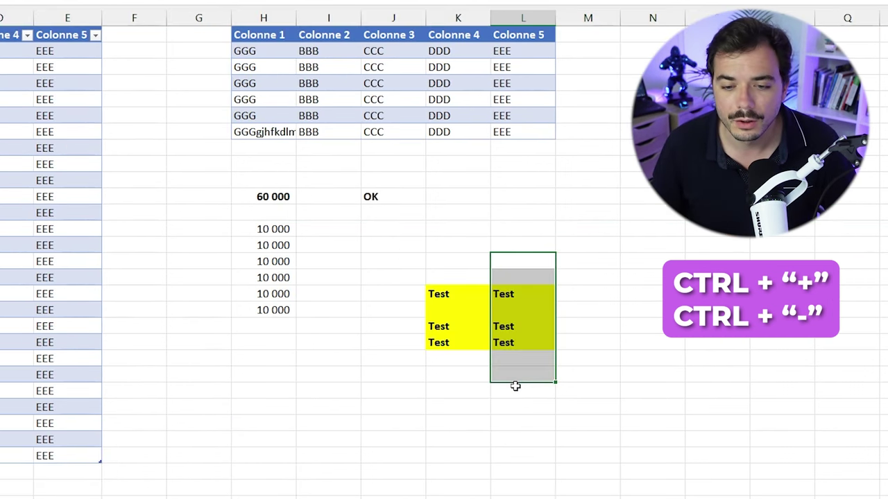
{"action": "key", "text": "ctrl+minus"}
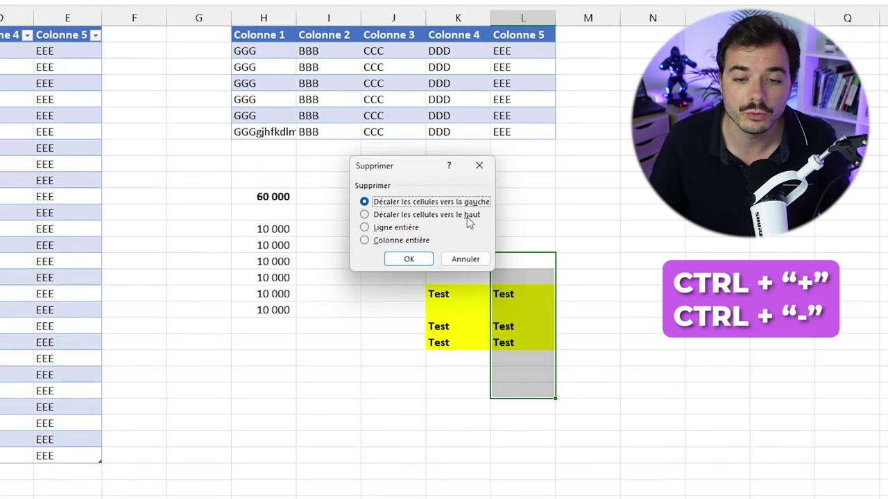
{"action": "left_click", "coordinate": [407, 256]}
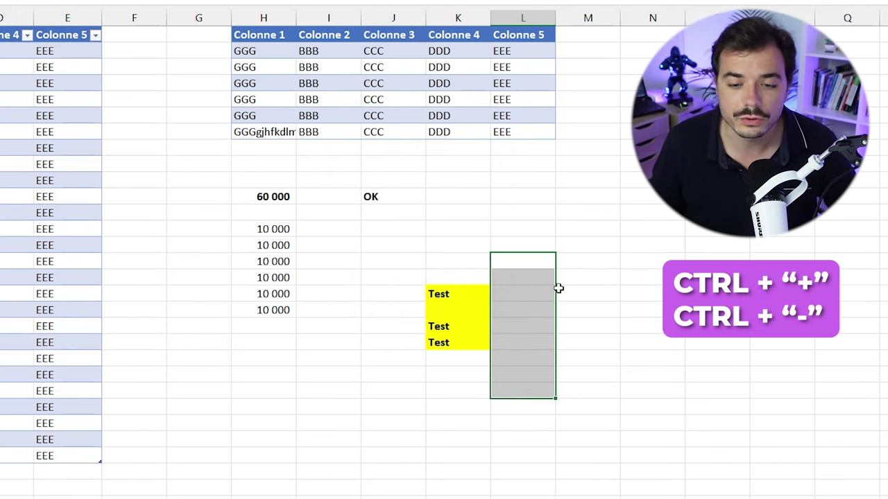
{"action": "left_click", "coordinate": [559, 290]}
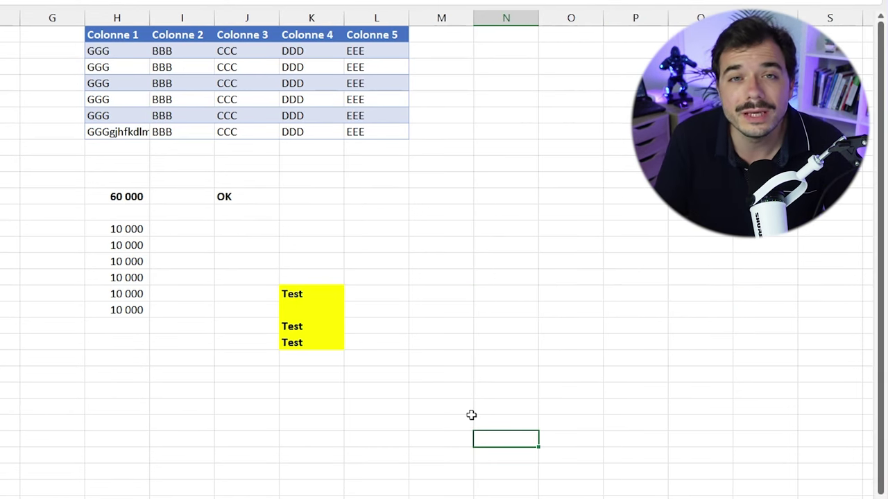
- Inspect the J11 formula that tests against H11
{"action": "key", "text": "F4"}
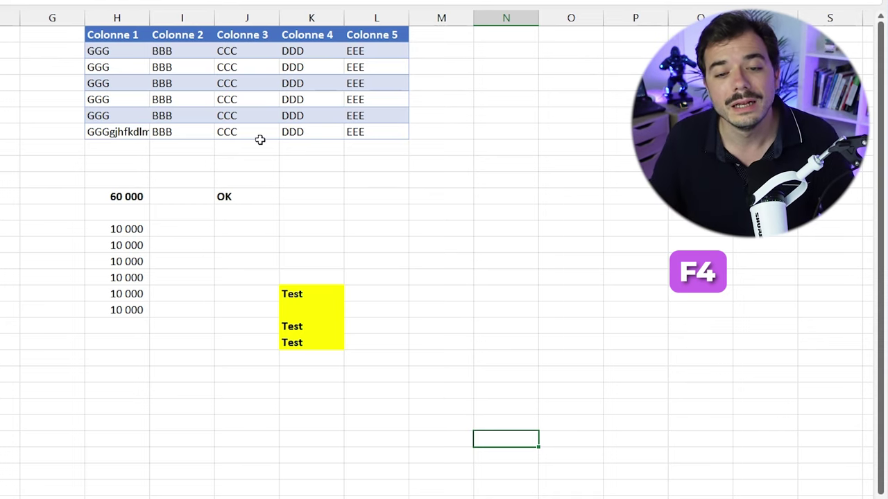
{"action": "double_click", "coordinate": [246, 197]}
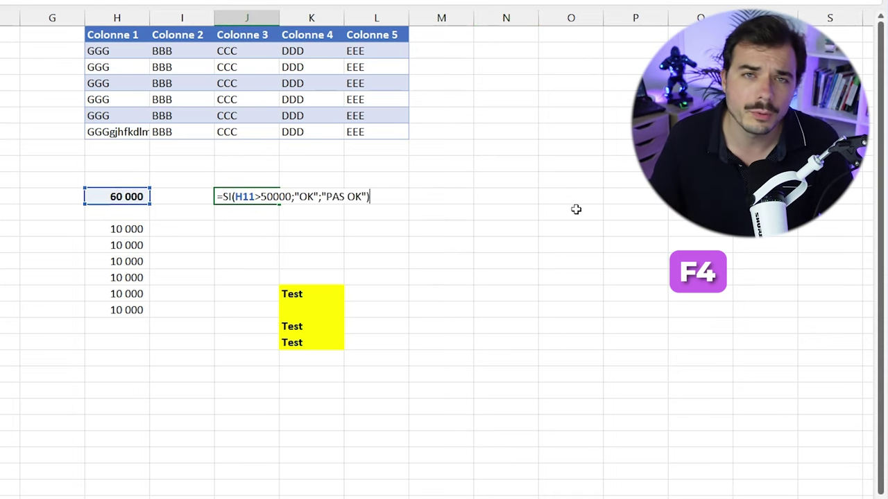
{"action": "key", "text": "Escape"}
{"action": "double_click", "coordinate": [233, 196]}
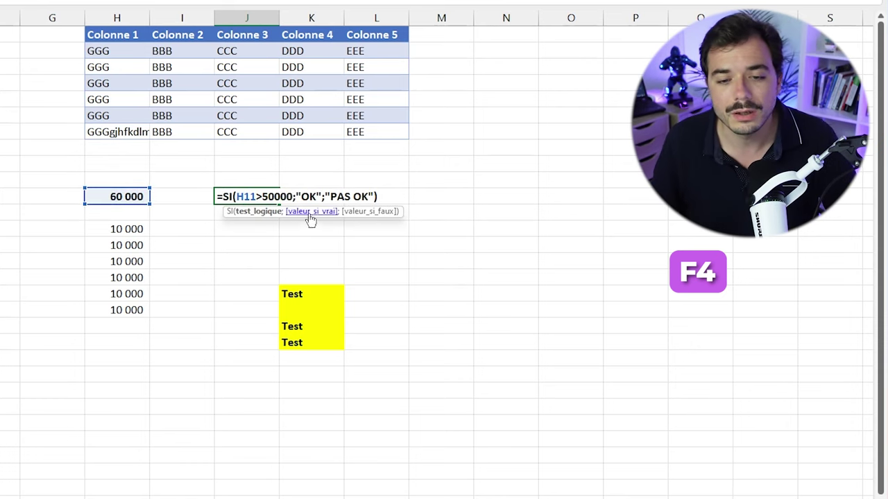
{"action": "key", "text": "Escape"}
- Copy the J11 formula down to J15 and check how the H11 reference shifts in J12–J14
{"action": "left_click_drag", "start_coordinate": [279, 203], "coordinate": [279, 267]}
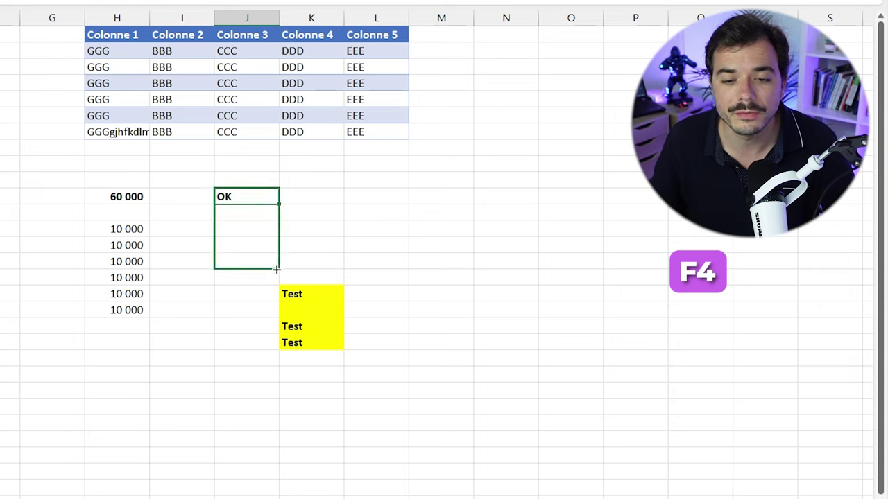
{"action": "double_click", "coordinate": [236, 245]}
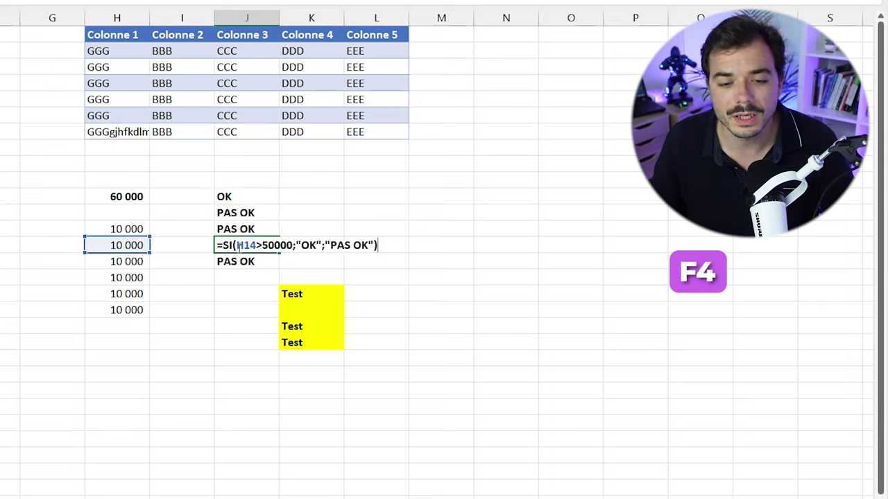
{"action": "key", "text": "Escape"}
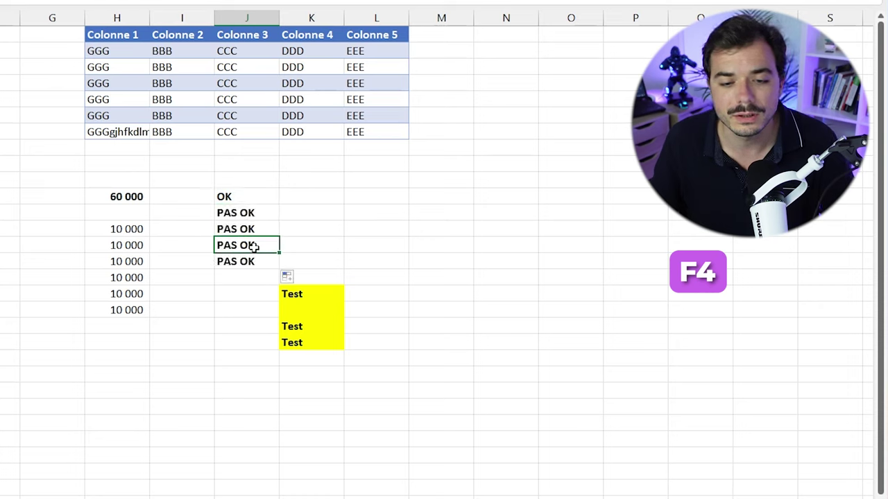
{"action": "double_click", "coordinate": [240, 197]}
{"action": "key", "text": "Return"}
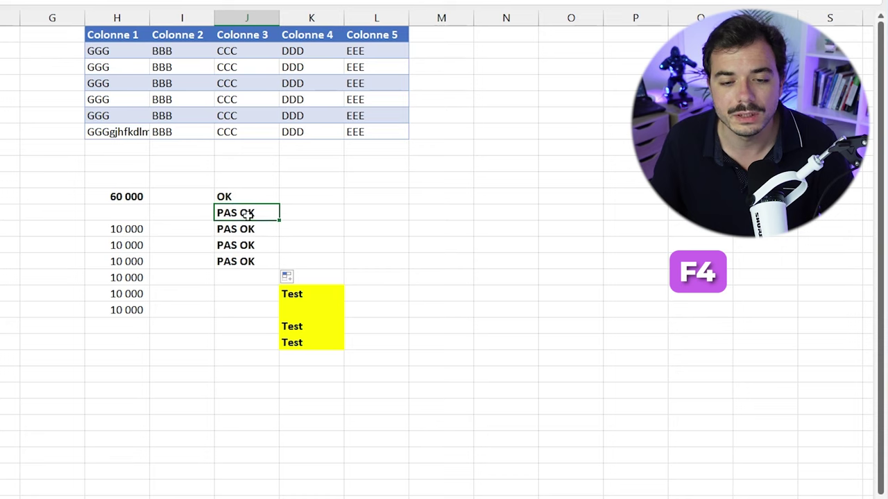
{"action": "double_click", "coordinate": [250, 213]}
{"action": "key", "text": "Return"}
{"action": "double_click", "coordinate": [249, 229]}
{"action": "key", "text": "Escape"}
- Lock H11 as $H$11 in J11 and refill J11:J15 so every result reads OK
{"action": "left_click", "coordinate": [251, 196]}
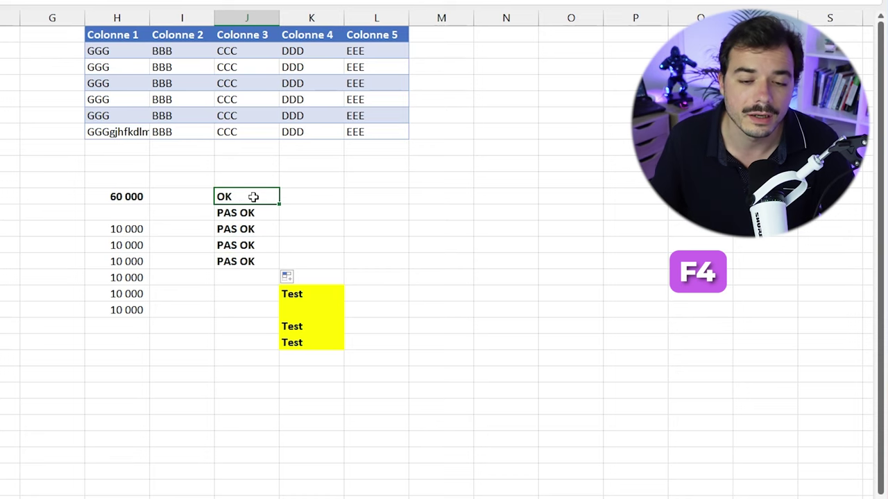
{"action": "double_click", "coordinate": [251, 196]}
{"action": "double_click", "coordinate": [246, 196]}
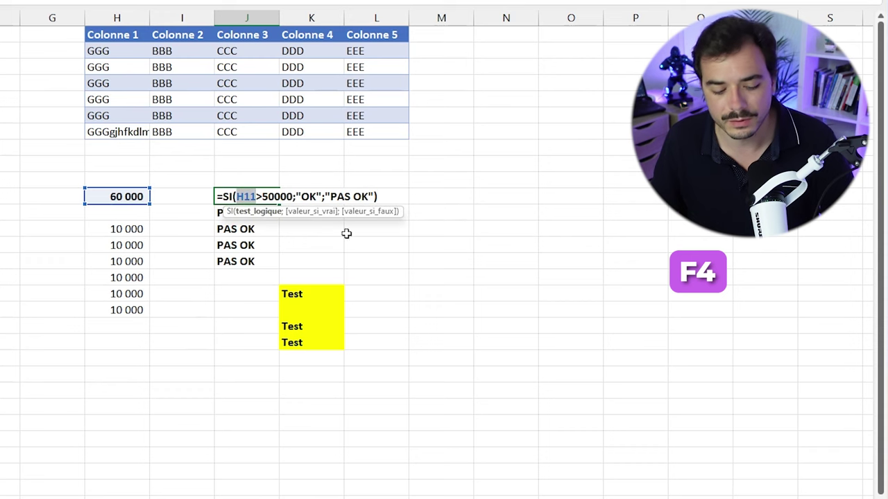
{"action": "key", "text": "F4"}
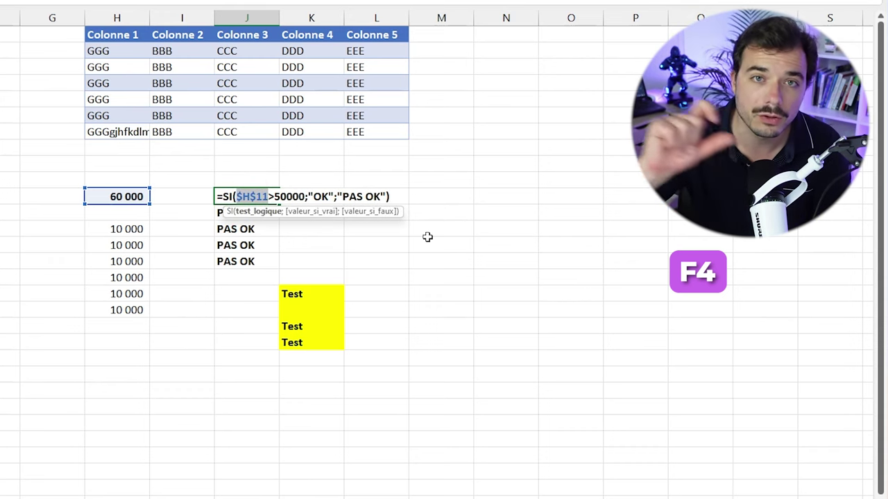
{"action": "key", "text": "Return"}
{"action": "key", "text": "Up"}
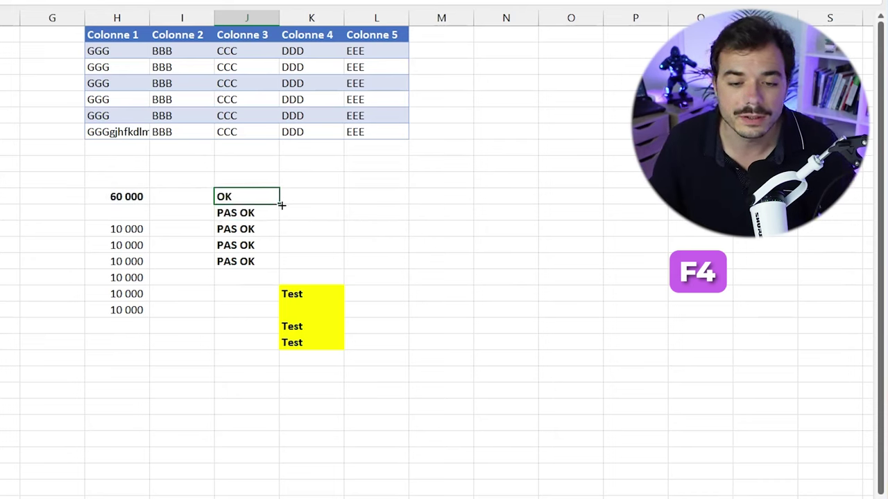
{"action": "left_click_drag", "start_coordinate": [282, 205], "coordinate": [288, 267]}
{"action": "left_click", "coordinate": [252, 239]}
{"action": "double_click", "coordinate": [251, 242]}
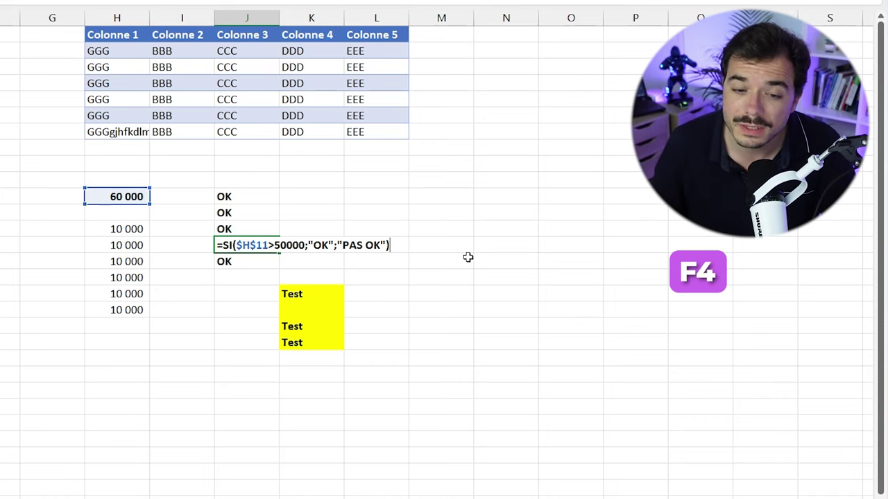
{"action": "key", "text": "Escape"}
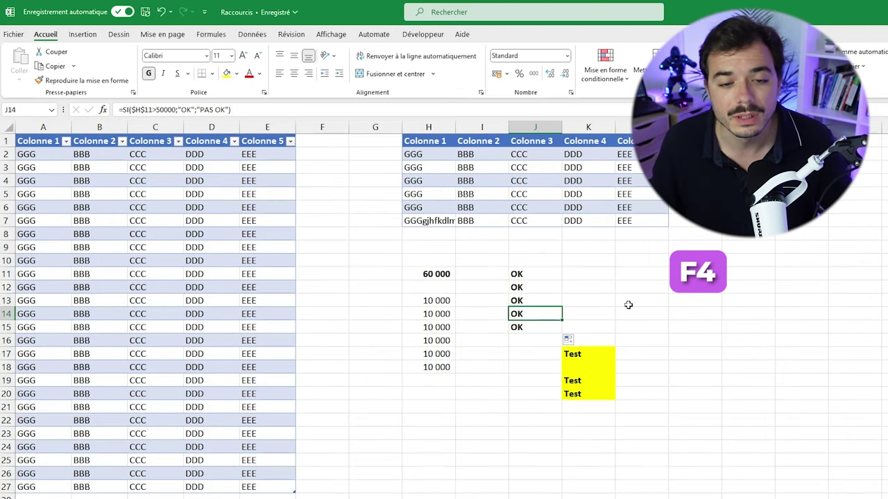
- Fill H11 yellow, then repeat the yellow fill on C6 and K5 with F4
{"action": "left_click", "coordinate": [422, 274]}
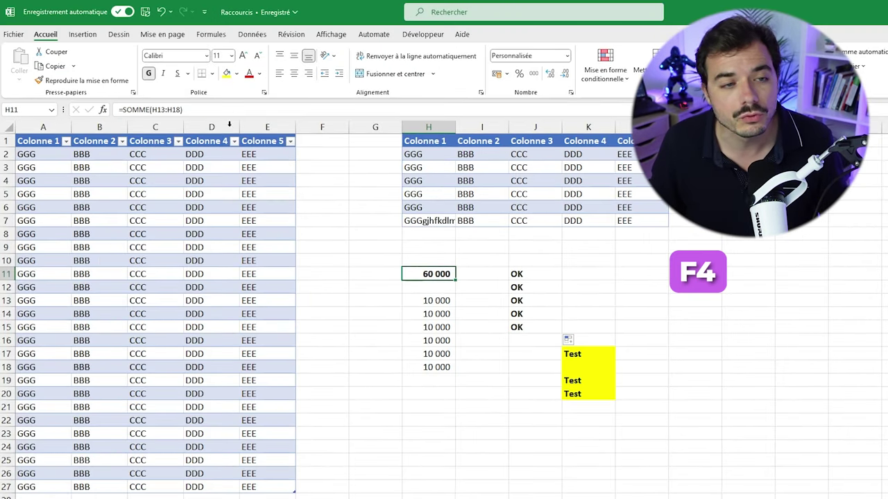
{"action": "left_click", "coordinate": [226, 75]}
{"action": "left_click", "coordinate": [152, 207]}
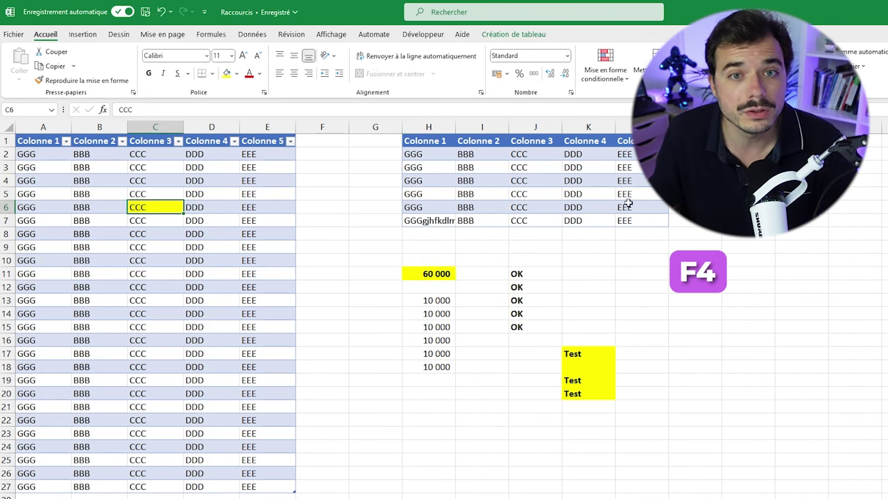
{"action": "left_click", "coordinate": [589, 194]}
{"action": "key", "text": "F4"}
- Repeat the yellow fill on D17, K27, G19, E22 and D14
{"action": "left_click", "coordinate": [198, 353]}
{"action": "left_click", "coordinate": [582, 483]}
{"action": "key", "text": "F4"}
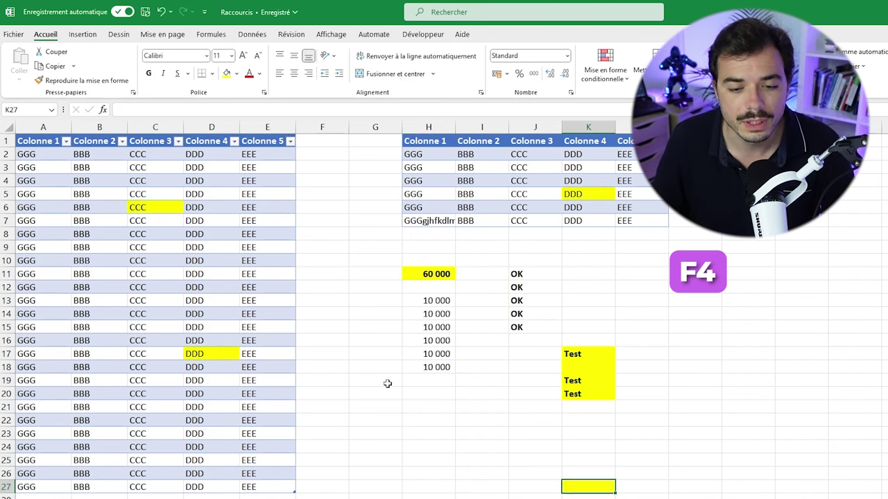
{"action": "left_click", "coordinate": [386, 382]}
{"action": "key", "text": "F4"}
{"action": "left_click", "coordinate": [274, 419]}
{"action": "key", "text": "F4"}
{"action": "left_click", "coordinate": [195, 314]}
{"action": "key", "text": "F4"}
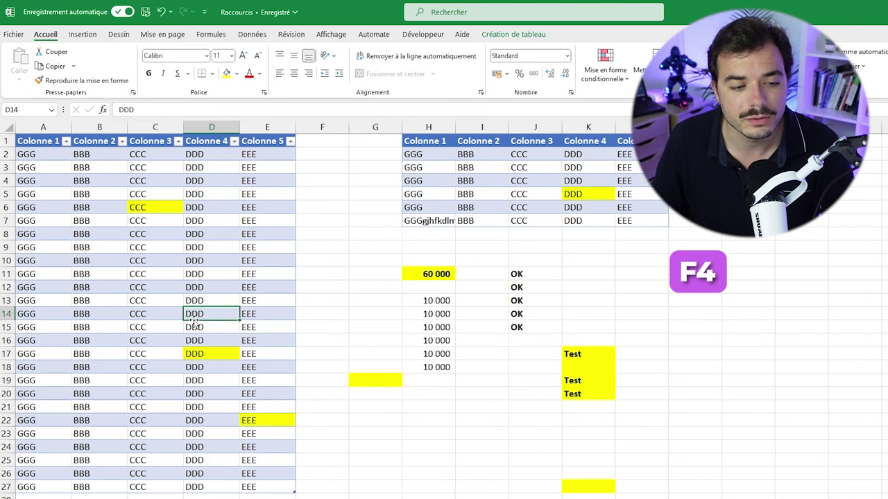
- Repeat the yellow fill on F13, J16 and the OK results in J11:J15
{"action": "left_click", "coordinate": [337, 300]}
{"action": "left_click", "coordinate": [529, 342]}
{"action": "key", "text": "F4"}
{"action": "left_click_drag", "start_coordinate": [534, 274], "coordinate": [535, 323]}
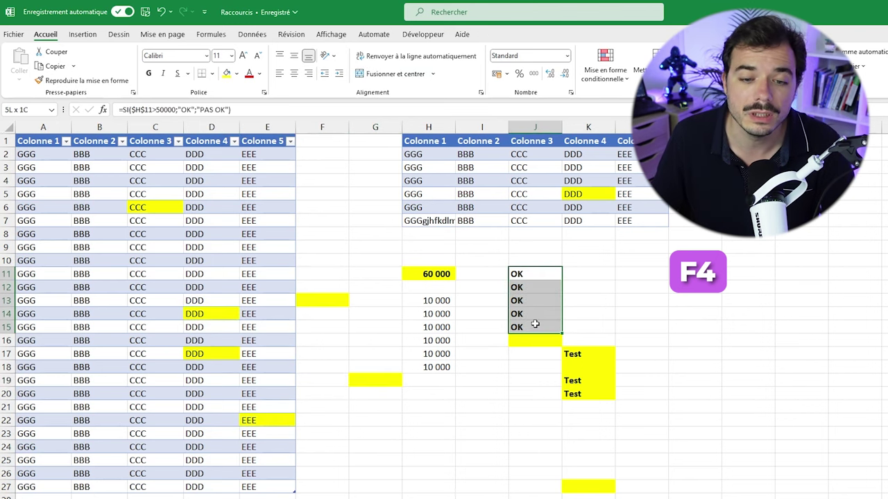
{"action": "key", "text": "F4"}
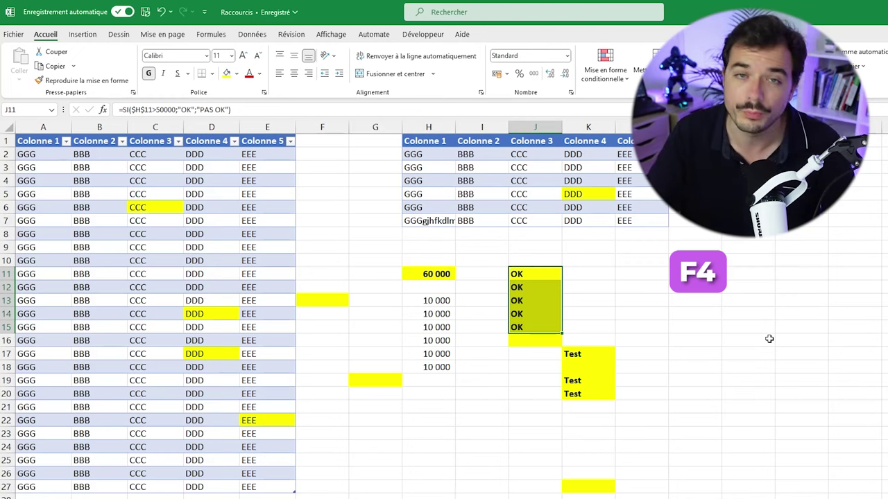
{"action": "left_click", "coordinate": [777, 382]}
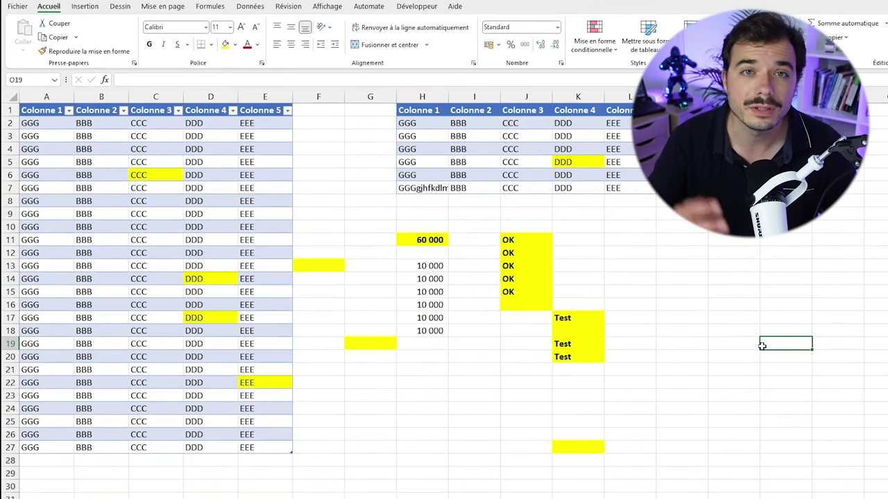
- Look over the formatted table, opening and closing the Colonne 3 filter and viewing Création de tableau
{"action": "left_click", "coordinate": [124, 240]}
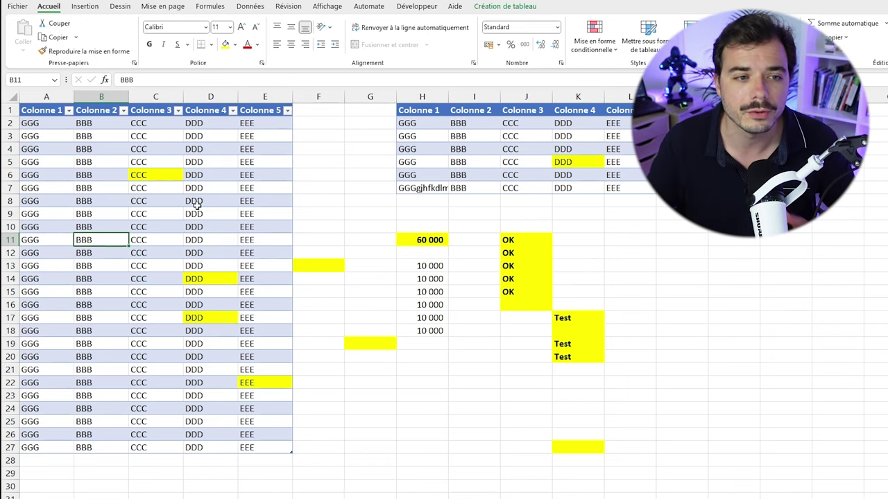
{"action": "left_click", "coordinate": [177, 111]}
{"action": "left_click", "coordinate": [217, 142]}
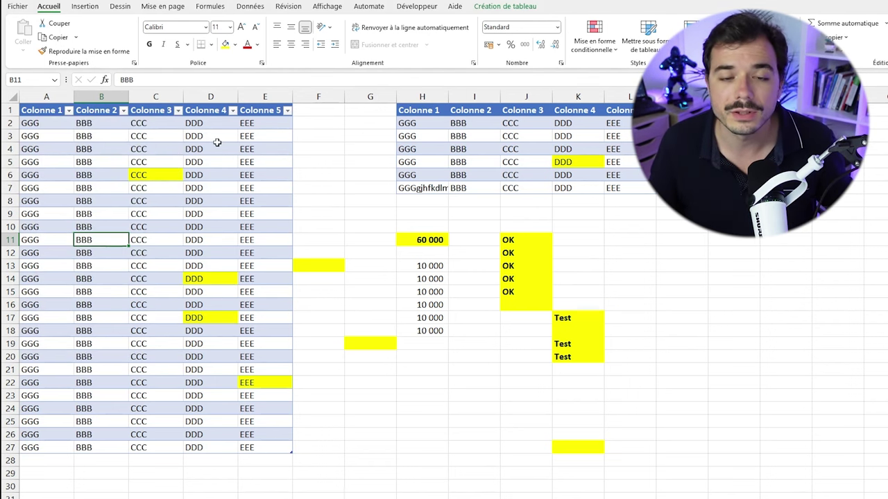
{"action": "left_click", "coordinate": [530, 7]}
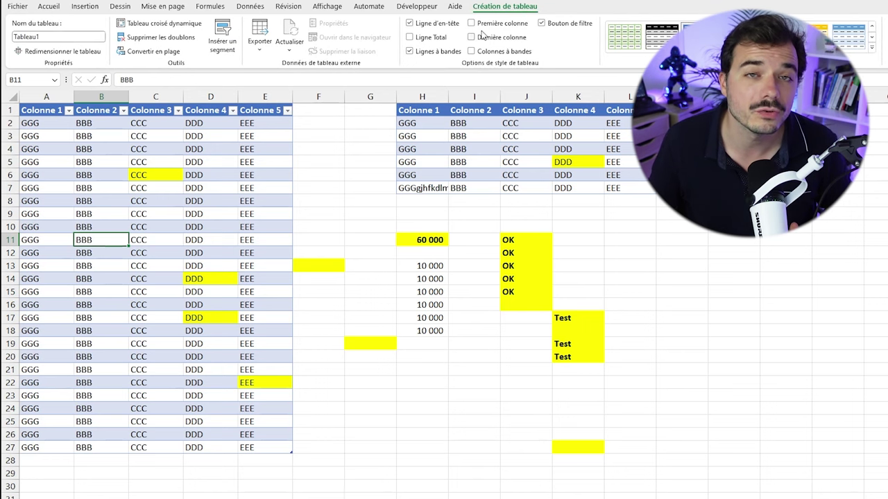
{"action": "left_click", "coordinate": [202, 243]}
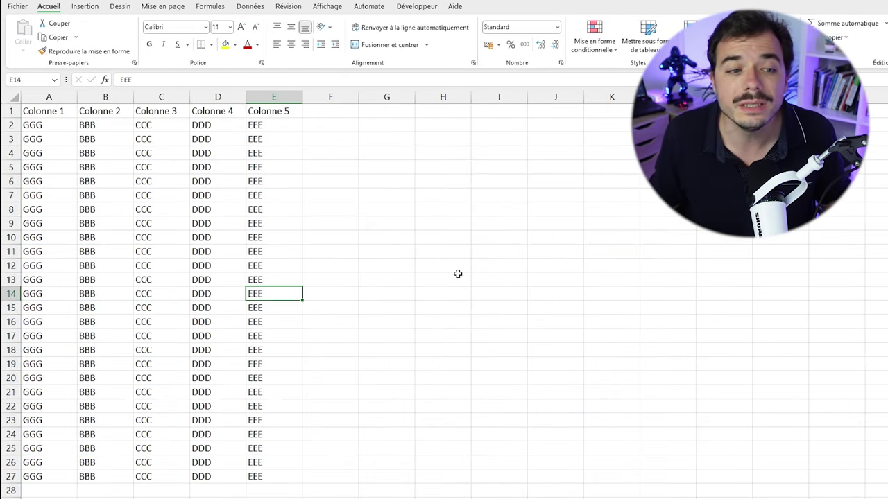
- On the plain-data sheet, select the whole data range A1:E27
{"action": "left_click", "coordinate": [122, 310]}
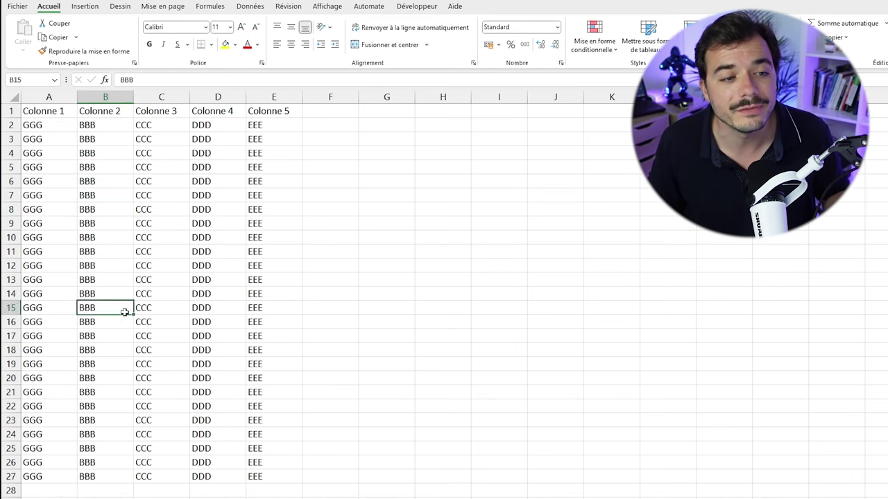
{"action": "left_click", "coordinate": [210, 324]}
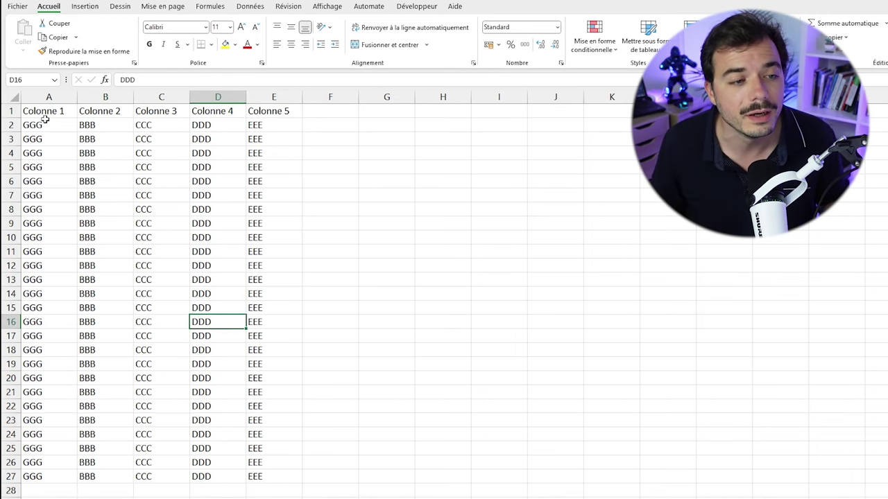
{"action": "left_click_drag", "start_coordinate": [45, 111], "coordinate": [267, 111]}
{"action": "left_click", "coordinate": [273, 110]}
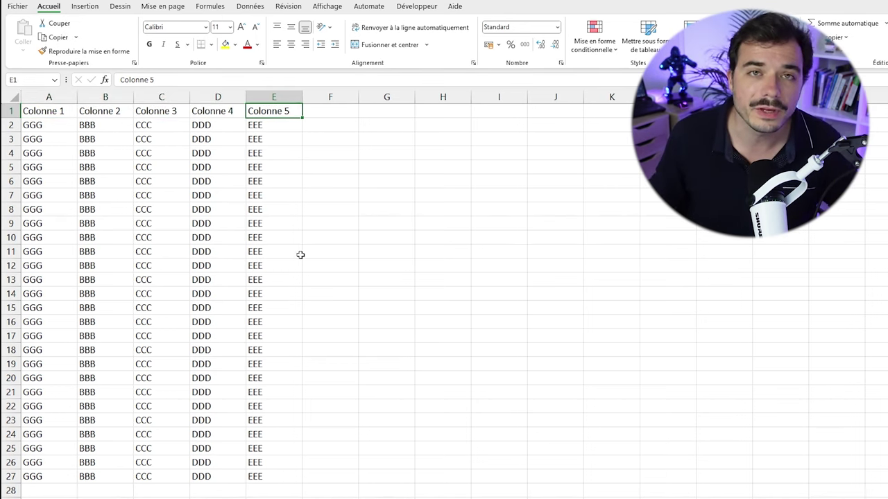
{"action": "key", "text": "ctrl+a"}
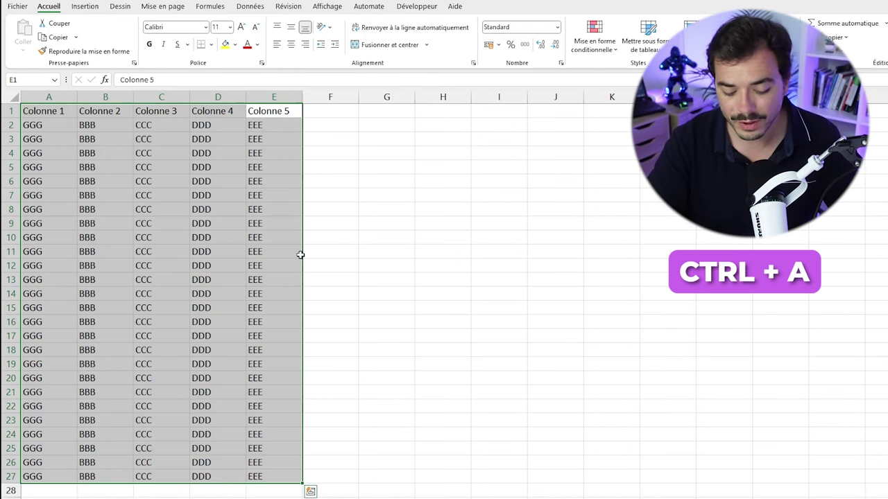
- Convert $A$1:$E$27 into a table with headers using Ctrl+L
{"action": "key", "text": "ctrl+l"}
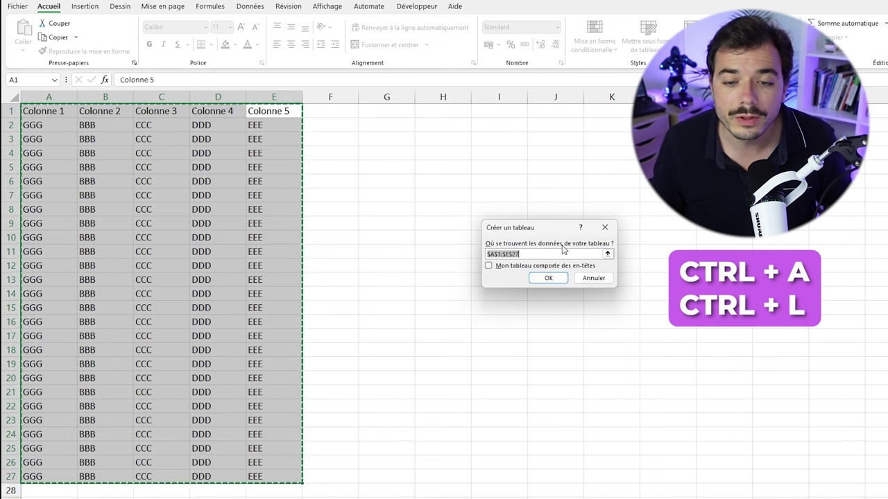
{"action": "left_click", "coordinate": [537, 254]}
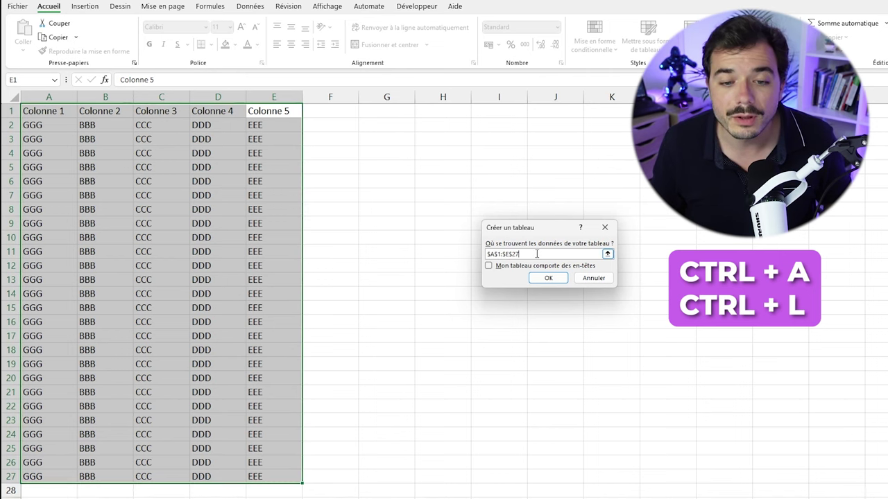
{"action": "left_click", "coordinate": [488, 266]}
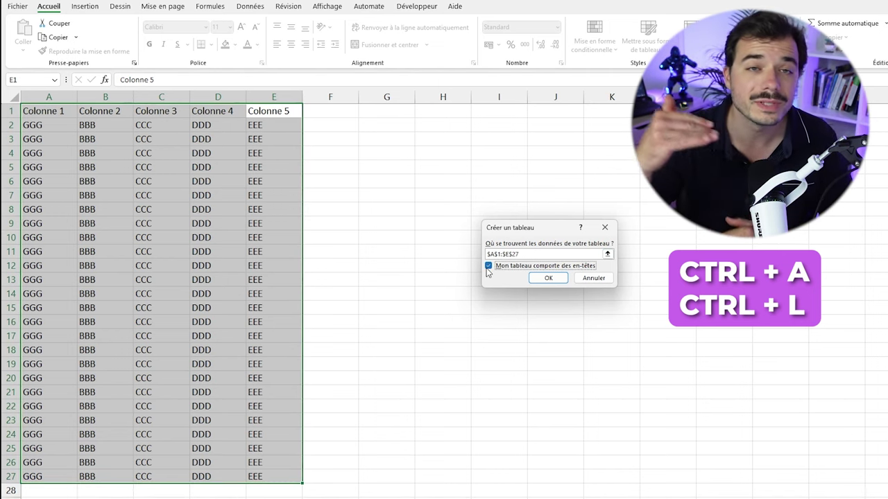
{"action": "left_click", "coordinate": [555, 278]}
- Click through the new Tableau2, opening and closing the Colonne 2 filter list
{"action": "left_click", "coordinate": [376, 212]}
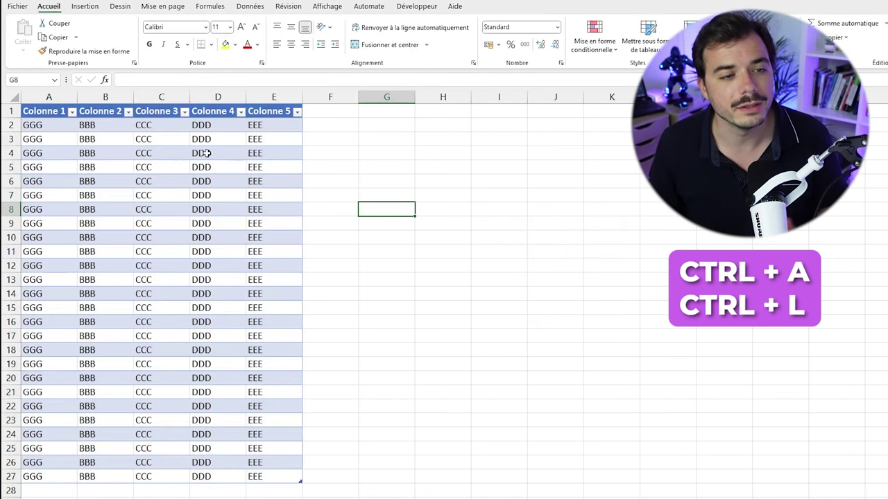
{"action": "left_click", "coordinate": [156, 151]}
{"action": "left_click", "coordinate": [100, 223]}
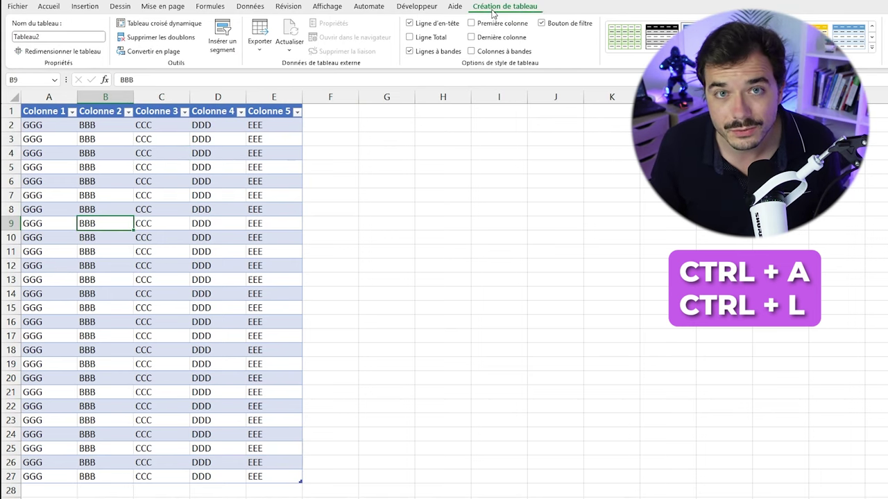
{"action": "left_click", "coordinate": [129, 112]}
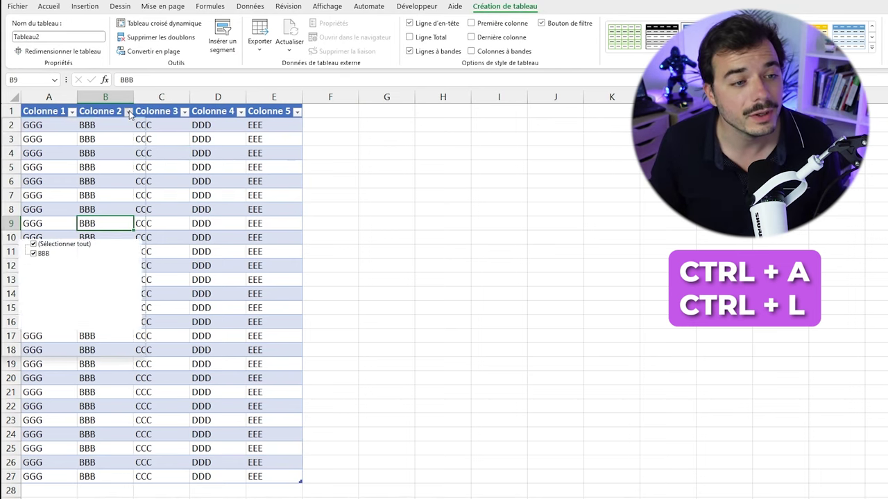
{"action": "left_click", "coordinate": [192, 119]}
{"action": "left_click", "coordinate": [229, 152]}
{"action": "left_click", "coordinate": [494, 236]}
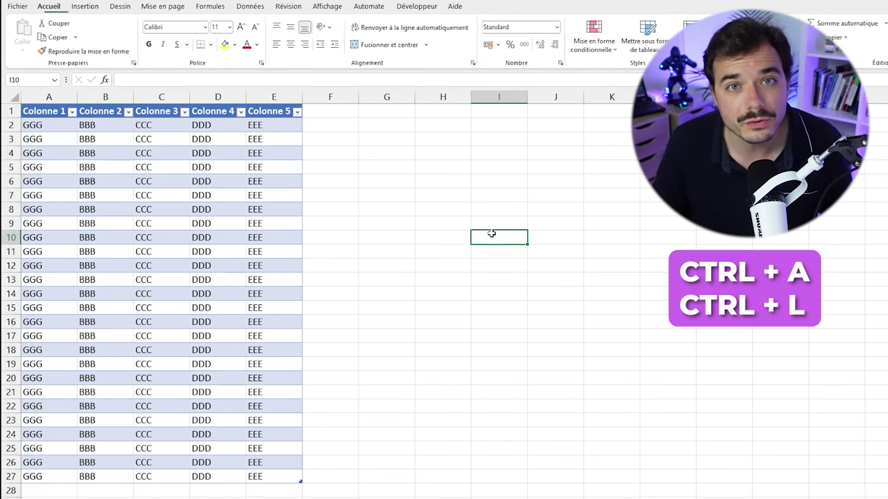
{"action": "left_click", "coordinate": [161, 209]}
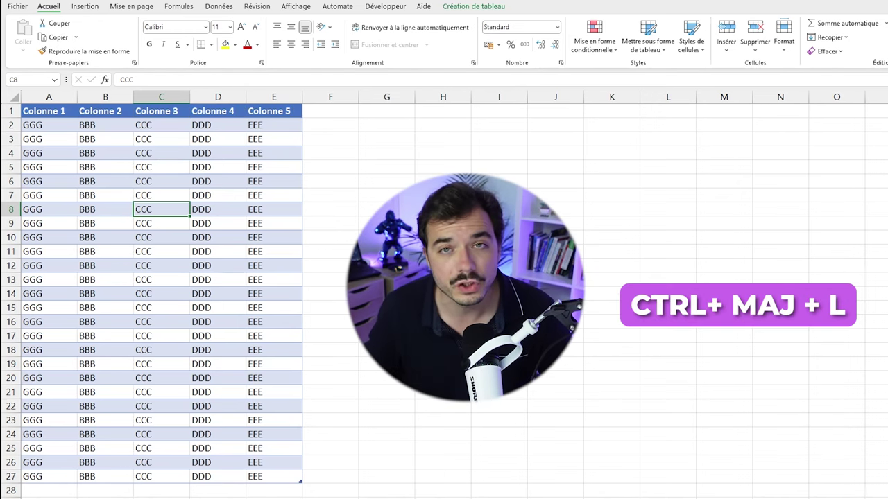
- Toggle Tableau2's header filters off and on with Ctrl+Shift+L, then again with Alt, D, F, F
{"action": "key", "text": "ctrl+shift+l"}
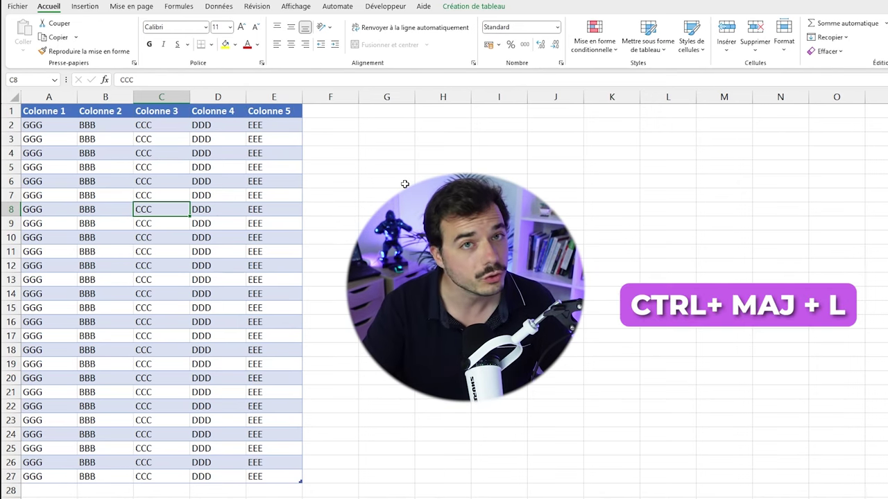
{"action": "key", "text": "ctrl+shift+l"}
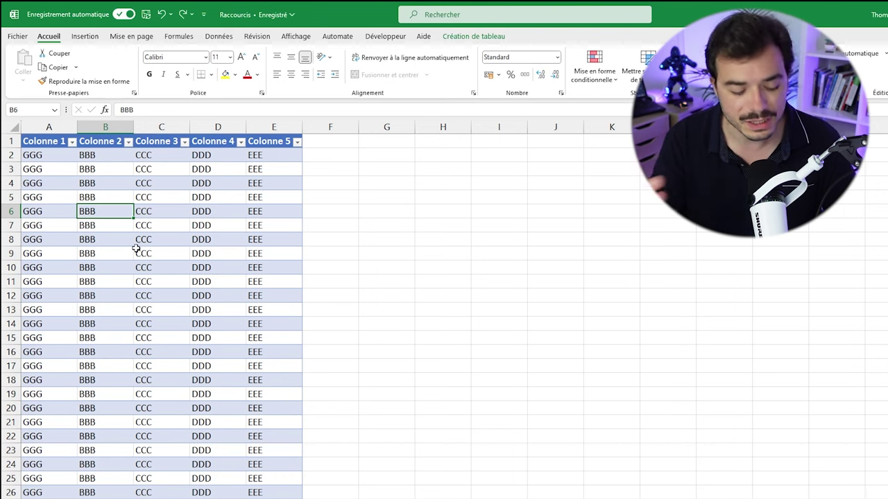
{"action": "key", "text": "alt+d"}
{"action": "key", "text": "f"}
{"action": "key", "text": "f"}
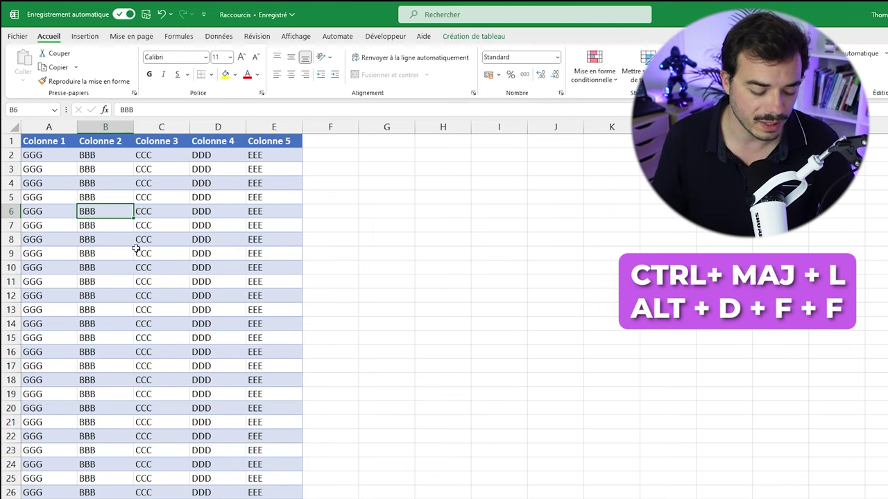
{"action": "key", "text": "alt"}
{"action": "key", "text": "d"}
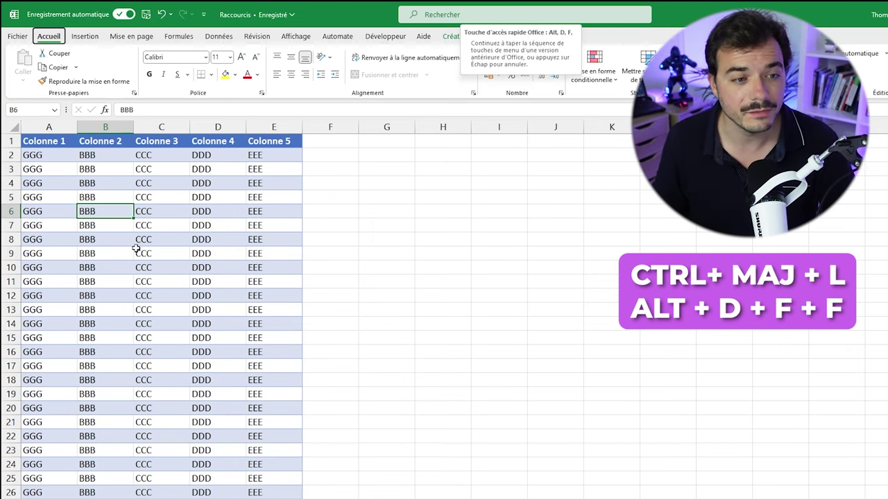
{"action": "key", "text": "f"}
{"action": "key", "text": "f"}
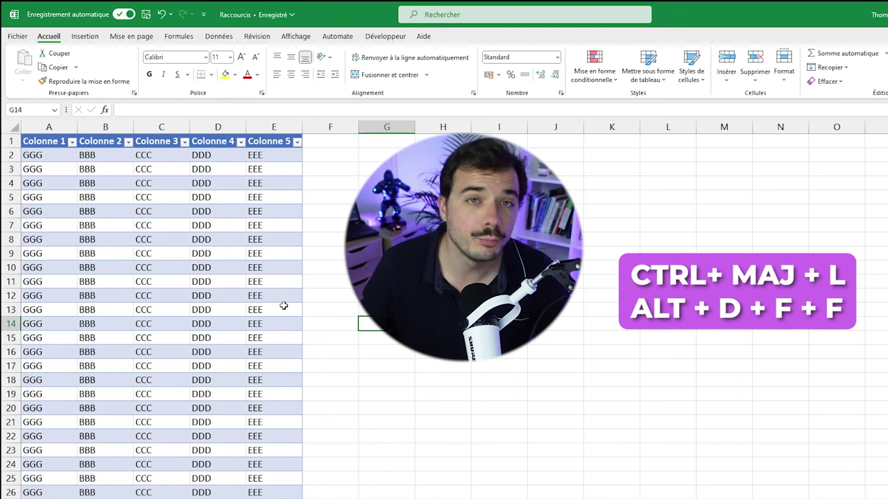
- Fill D14:D26 in Colonne 4 with GGG in one go using Ctrl+Enter
{"action": "left_click_drag", "start_coordinate": [217, 331], "coordinate": [228, 497]}
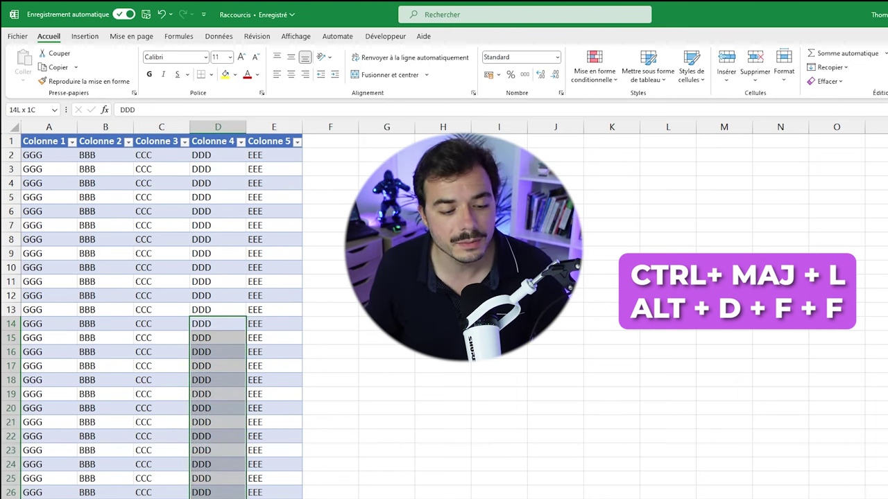
{"action": "type", "text": "GGG"}
{"action": "key", "text": "ctrl+Return"}
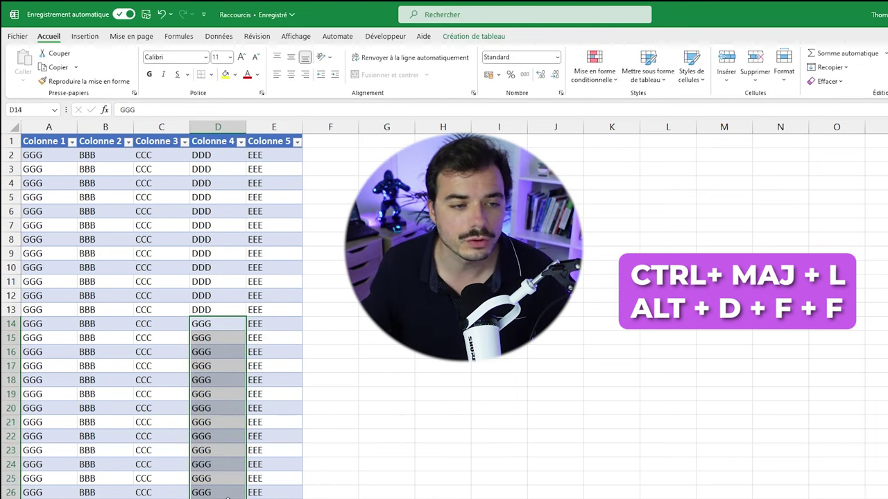
{"action": "left_click", "coordinate": [176, 371]}
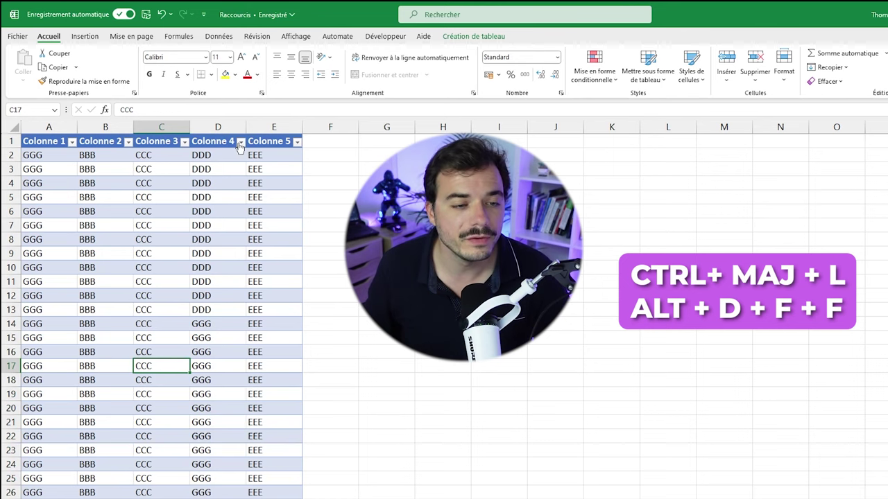
- Filter Colonne 4 to exclude GGG so only the DDD rows show
{"action": "left_click", "coordinate": [240, 142]}
{"action": "left_click", "coordinate": [191, 373]}
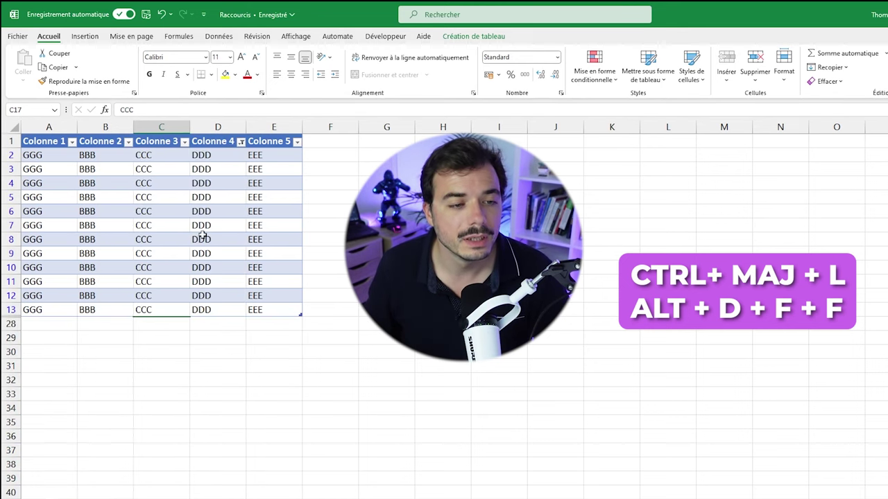
{"action": "left_click", "coordinate": [185, 192]}
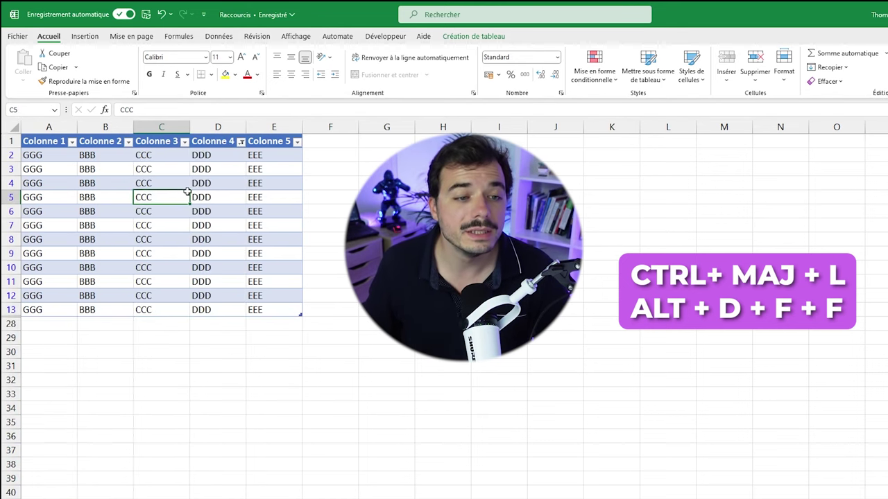
{"action": "left_click", "coordinate": [240, 142]}
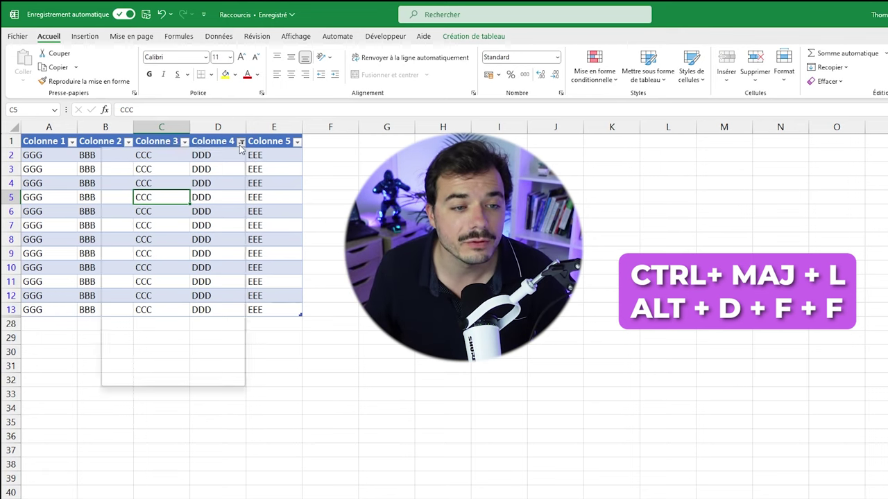
{"action": "key", "text": "Escape"}
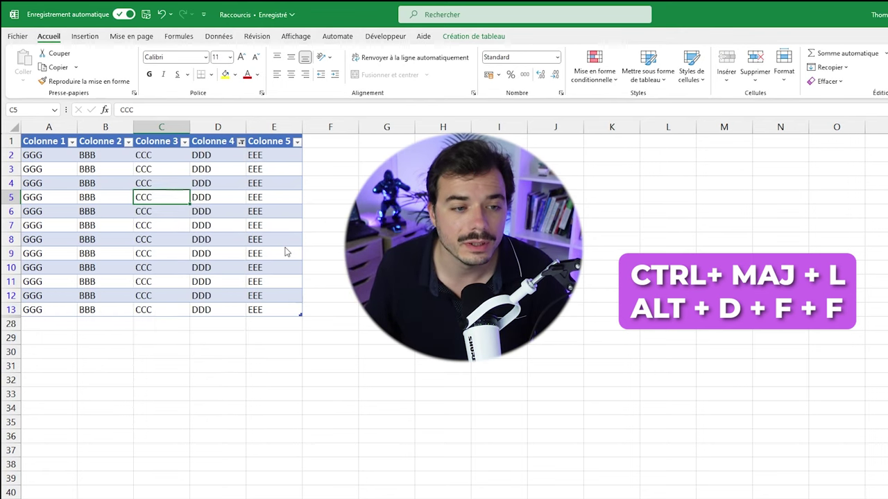
{"action": "key", "text": "Right"}
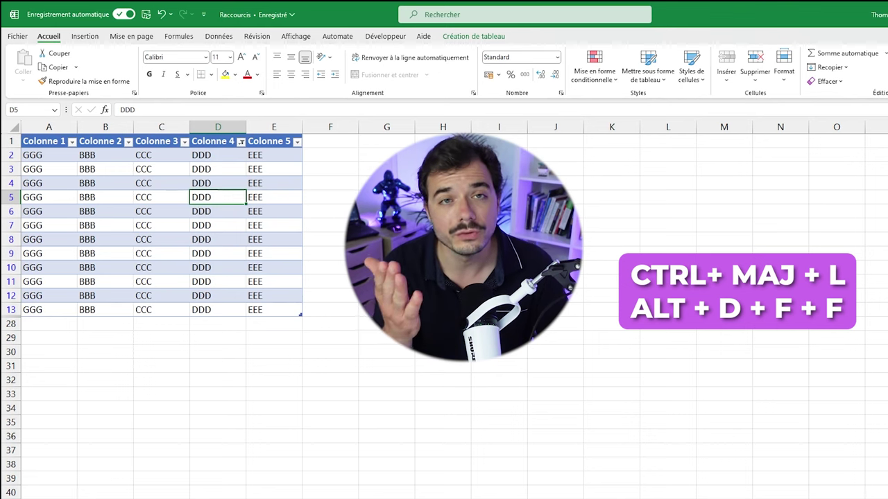
{"action": "key", "text": "alt+d"}
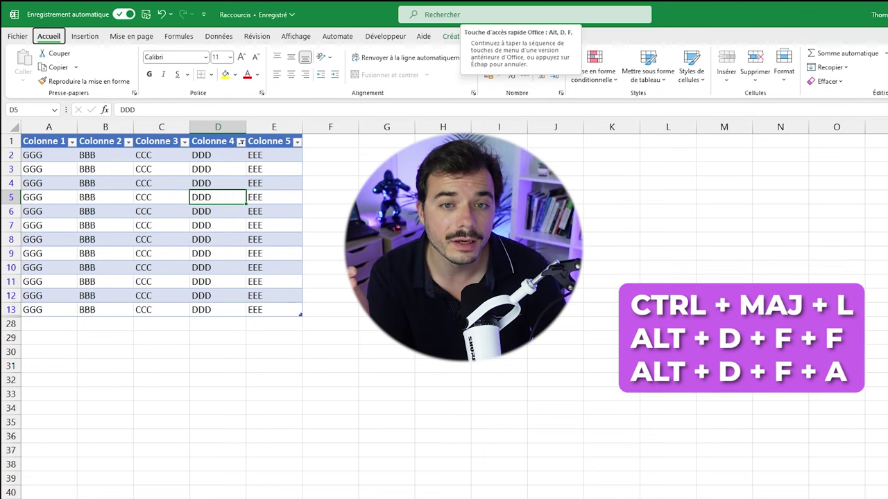
- Clear the Colonne 4 filter with Alt, D, F, A so all rows show again
{"action": "key", "text": "a"}
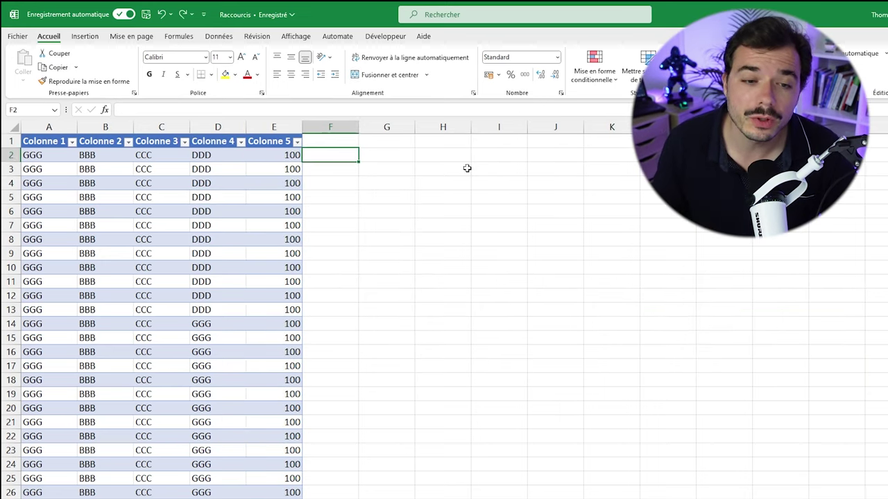
- Format E2 as a percentage (10000%) and enter the date 12/06/2023 in I2
{"action": "key", "text": "Left"}
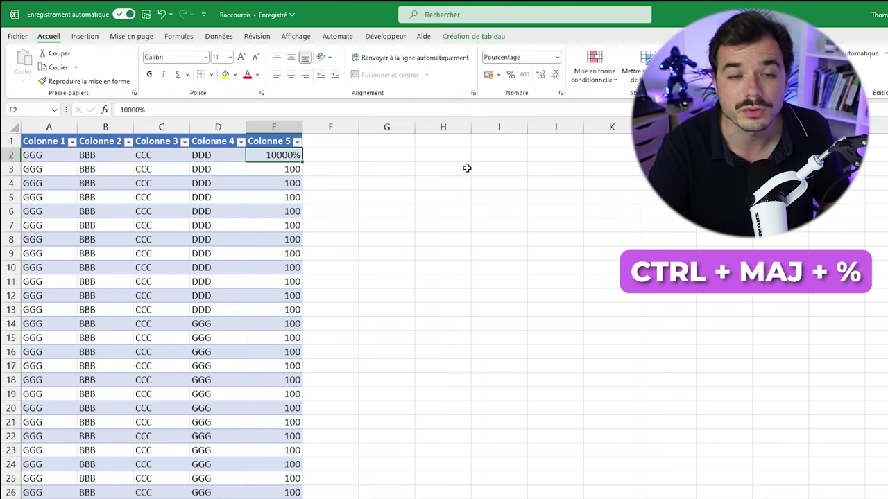
{"action": "left_click", "coordinate": [499, 158]}
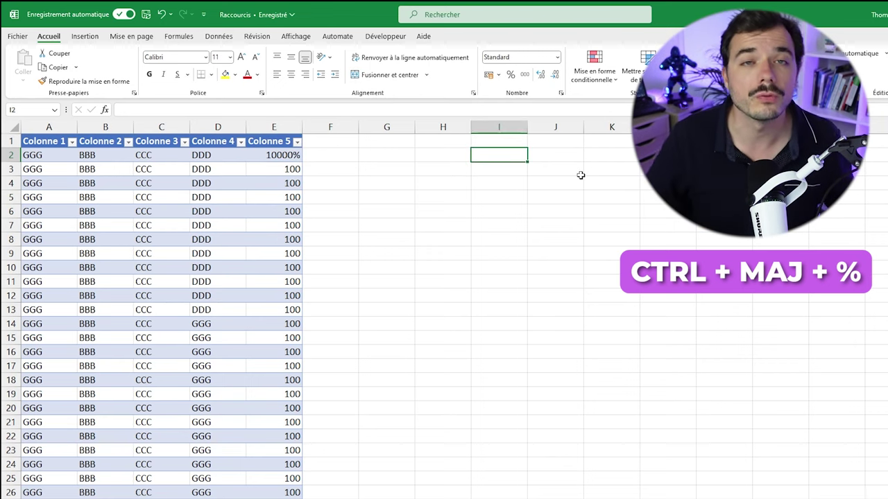
{"action": "type", "text": "12/06/2"}
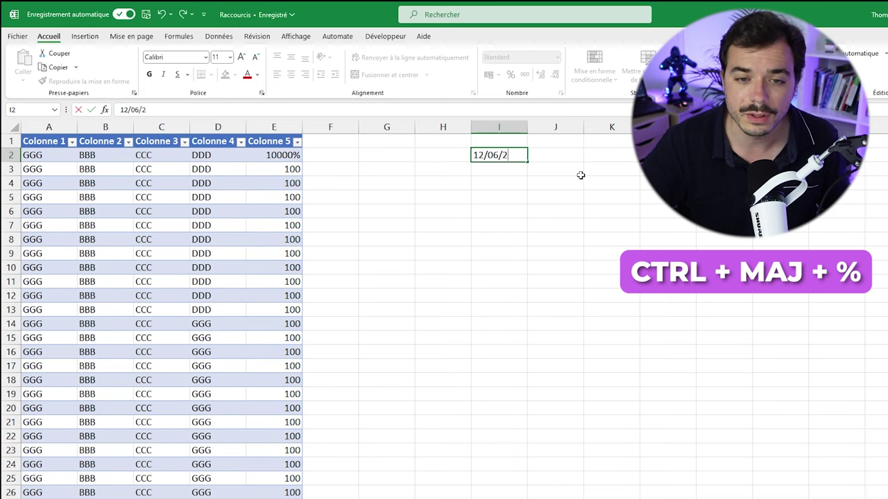
{"action": "type", "text": "023"}
{"action": "key", "text": "Return"}
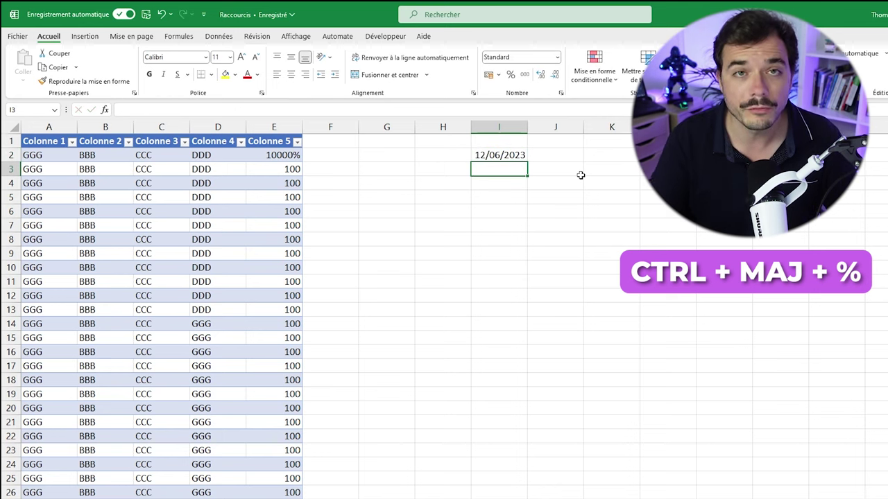
- Insert today's date into I3 with Ctrl+; and the time 12:30 into J2 and J3
{"action": "key", "text": "ctrl+semicolon"}
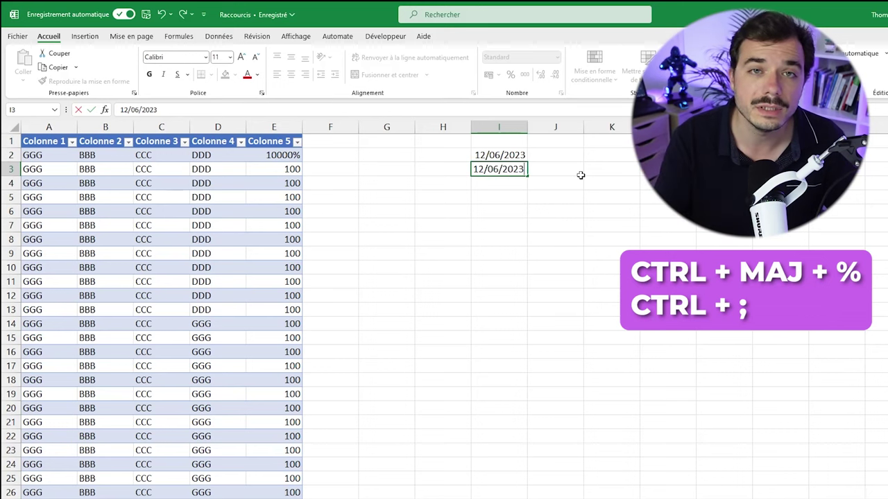
{"action": "key", "text": "Return"}
{"action": "key", "text": "Return"}
{"action": "key", "text": "Return"}
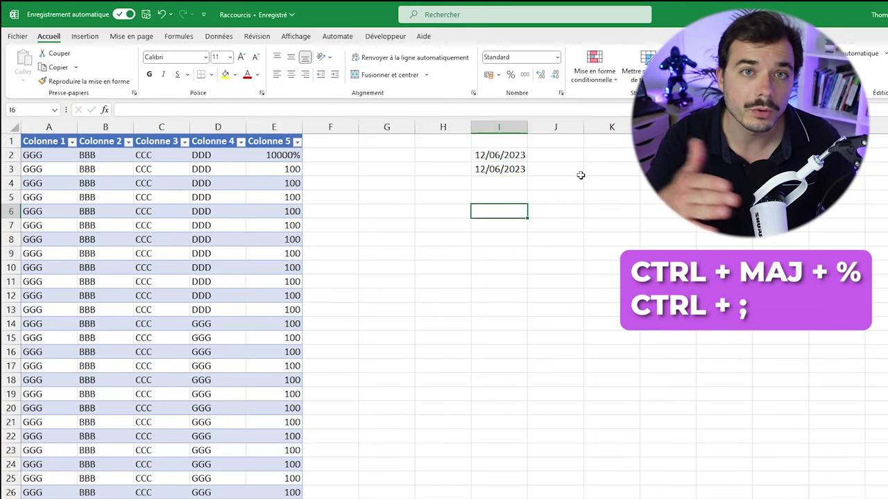
{"action": "key", "text": "ctrl+semicolon"}
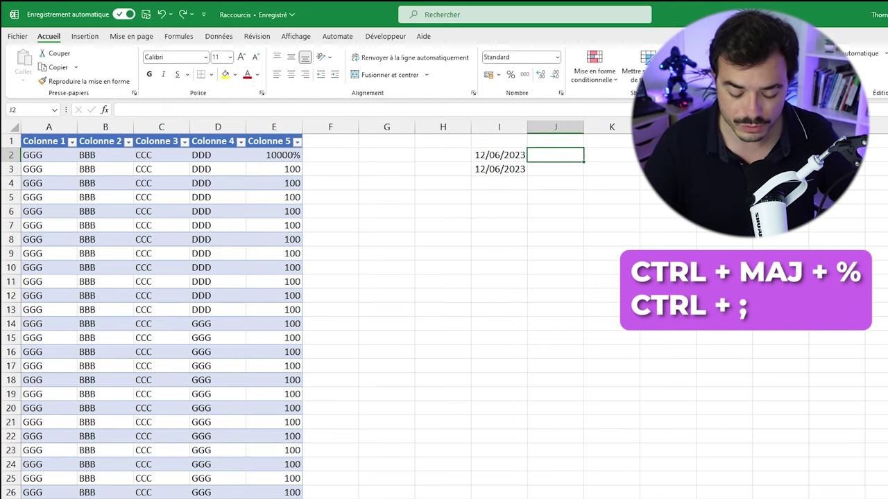
{"action": "key", "text": "ctrl+colon"}
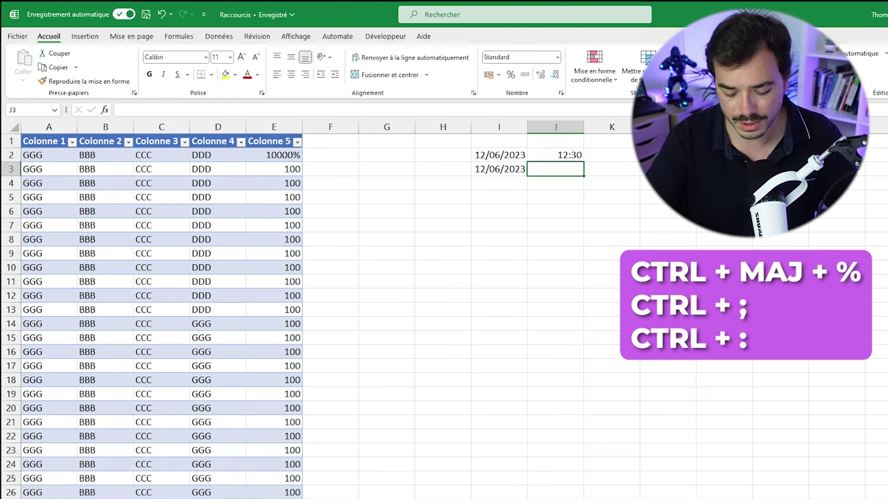
{"action": "key", "text": "ctrl+colon"}
{"action": "key", "text": "Return"}
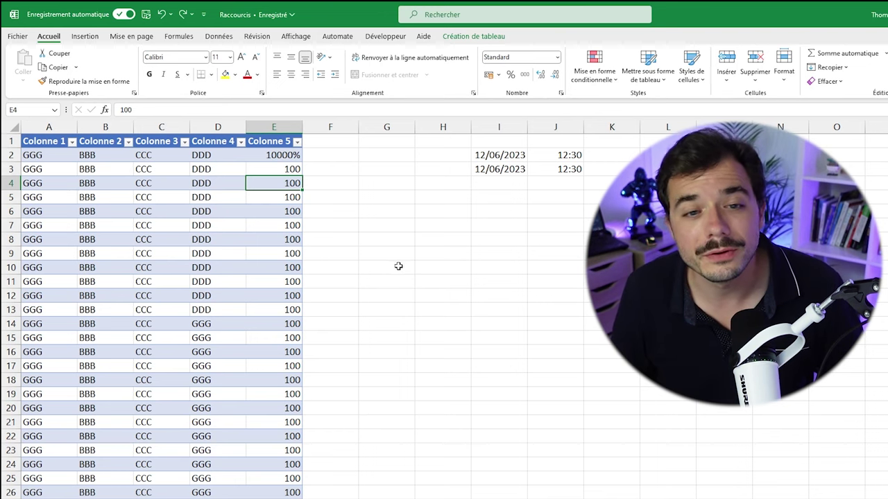
- Show E4 and E5 in scientific notation, with E4 reading 1,00E+02
{"action": "left_click", "coordinate": [558, 58]}
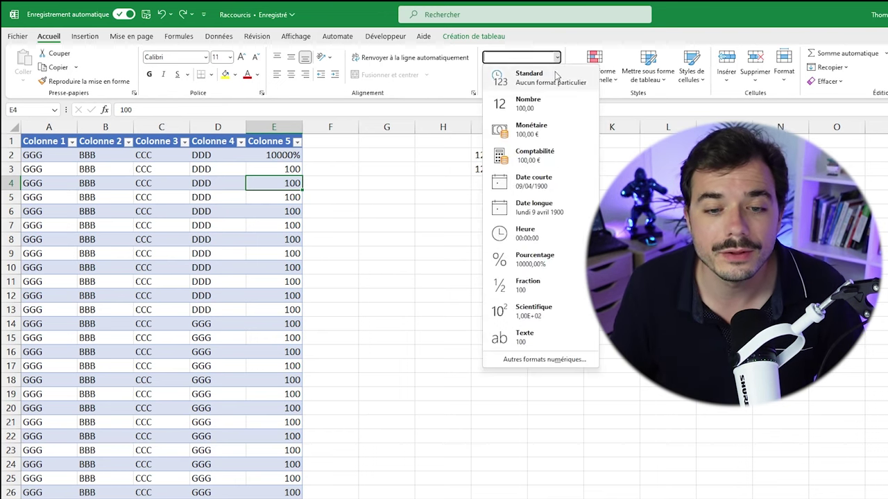
{"action": "left_click", "coordinate": [534, 312]}
{"action": "key", "text": "Down"}
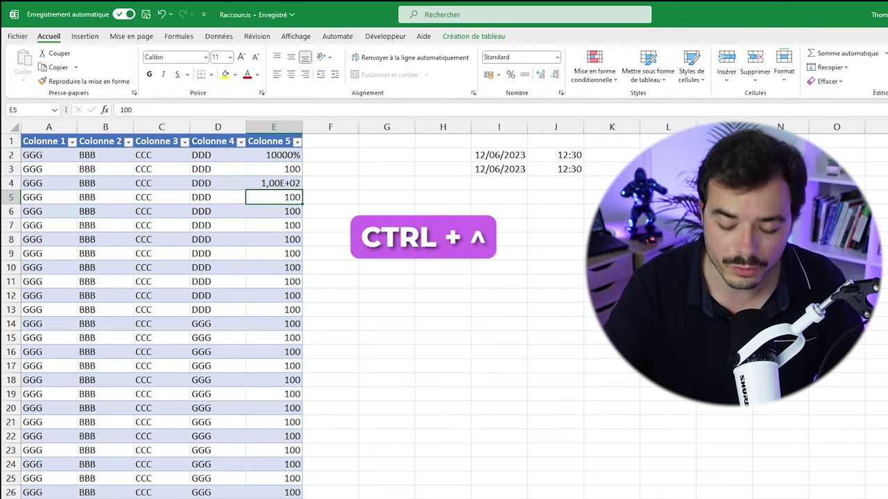
{"action": "key", "text": "ctrl+asciicircum"}
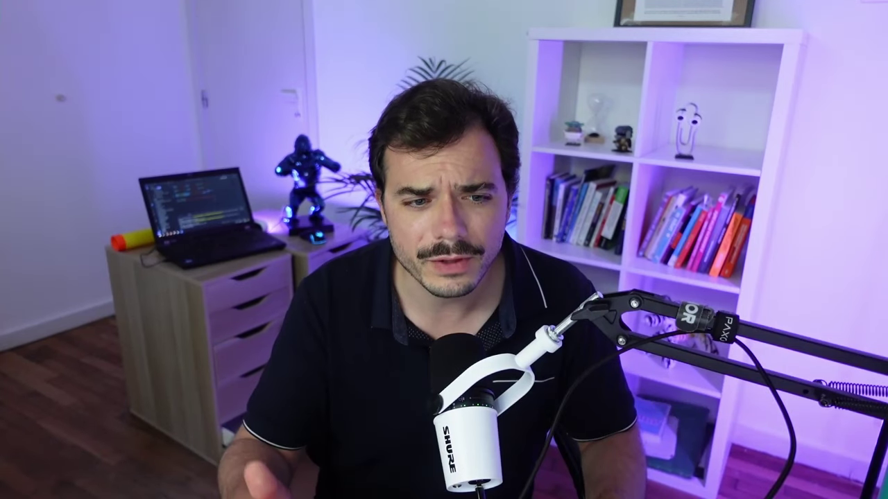
- Give E5 a two-decimal number format and enter 1000 so it reads 100 000,00
{"action": "key", "text": "Down"}
{"action": "key", "text": "Up"}
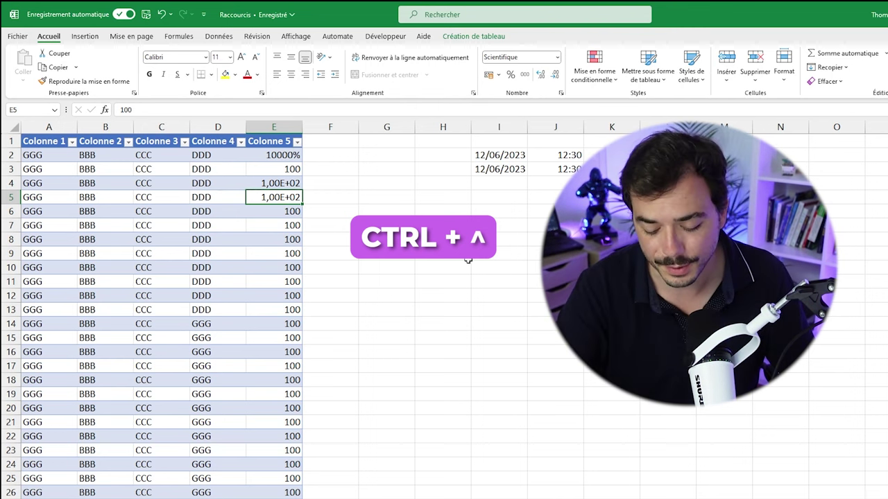
{"action": "key", "text": "ctrl+exclam"}
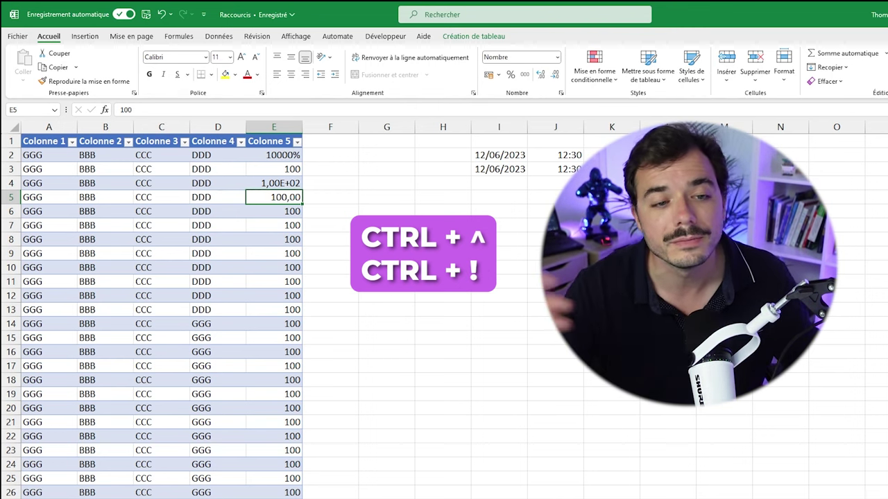
{"action": "type", "text": "1000"}
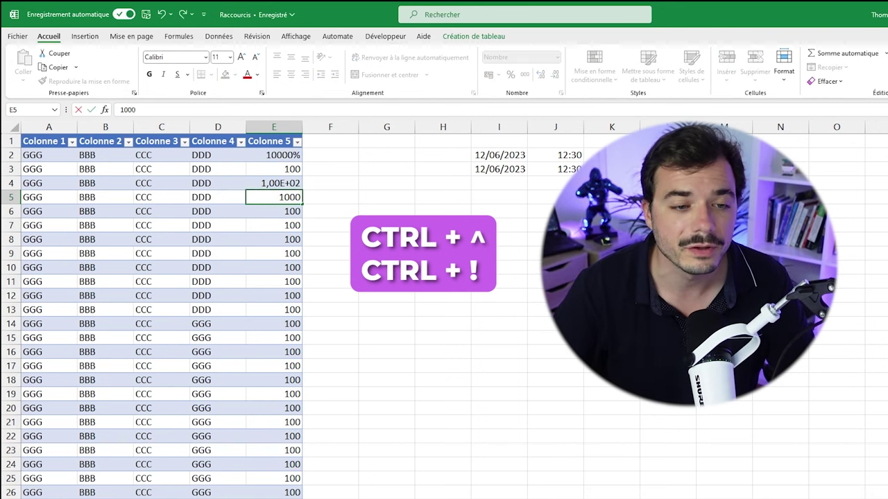
{"action": "key", "text": "Return"}
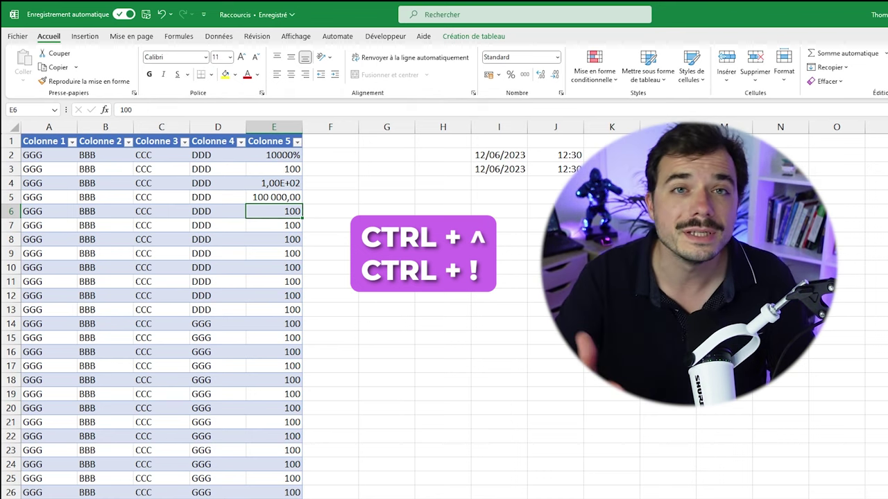
- Make the 100 in E6 bold, E7 italic and E8 underlined
{"action": "key", "text": "ctrl+g"}
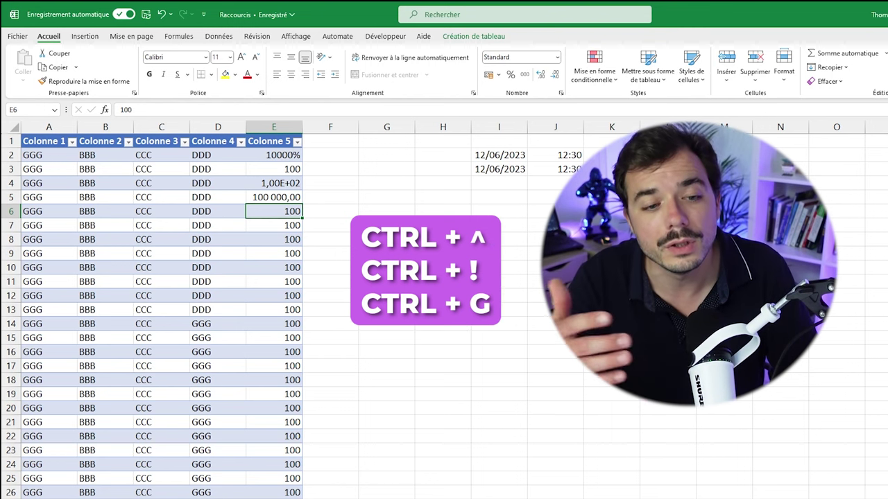
{"action": "key", "text": "Down"}
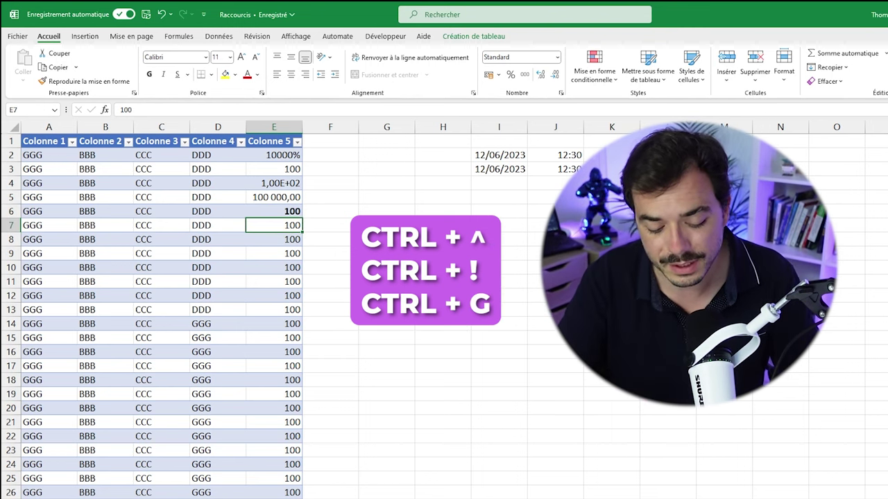
{"action": "key", "text": "ctrl+i"}
{"action": "key", "text": "Down"}
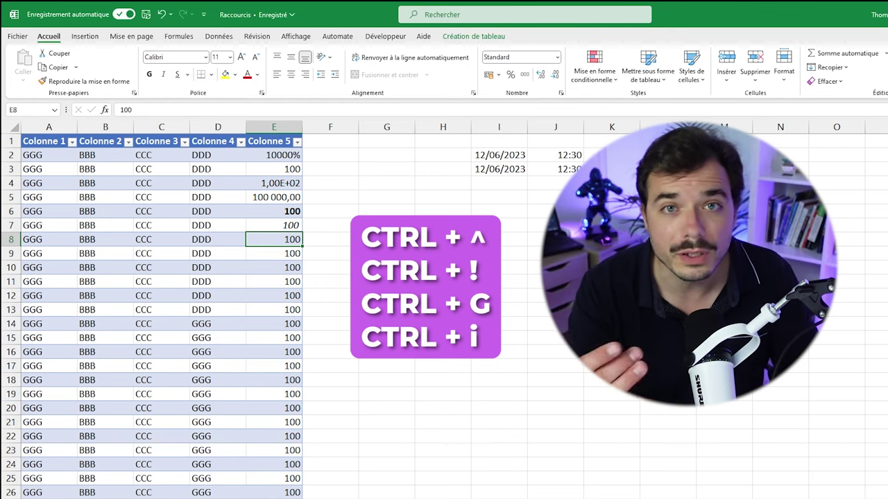
{"action": "key", "text": "ctrl+u"}
{"action": "key", "text": "Down"}
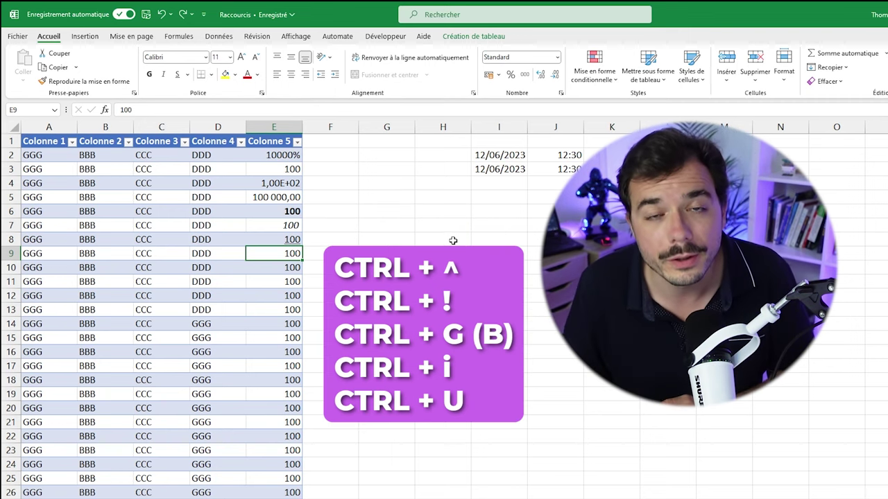
- Select cell E6 with the bold 100 for copying
{"action": "left_click", "coordinate": [536, 377]}
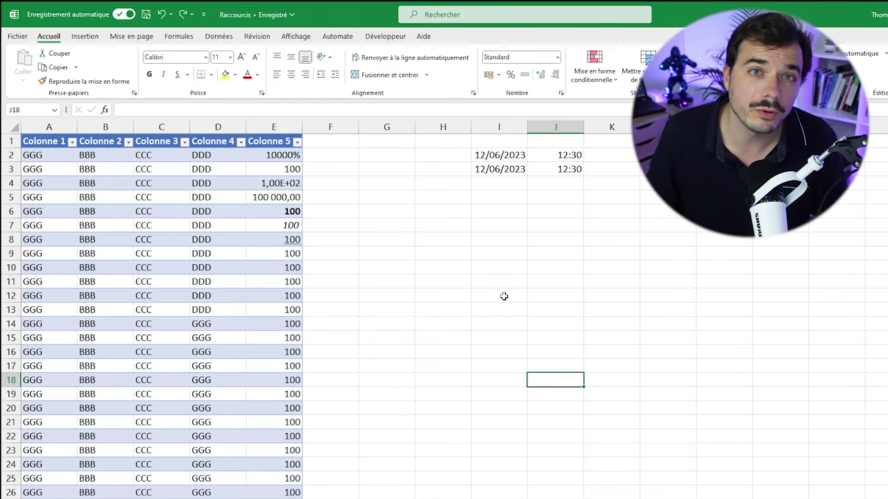
{"action": "left_click", "coordinate": [277, 212]}
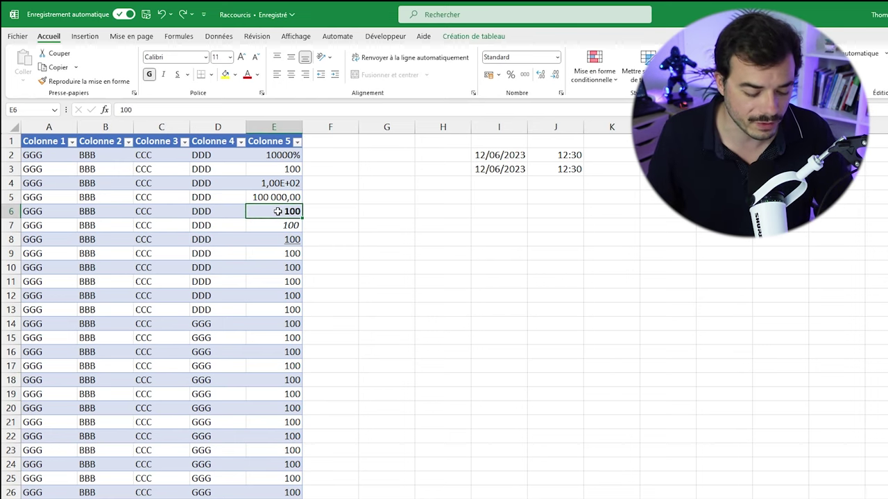
{"action": "left_click", "coordinate": [485, 214]}
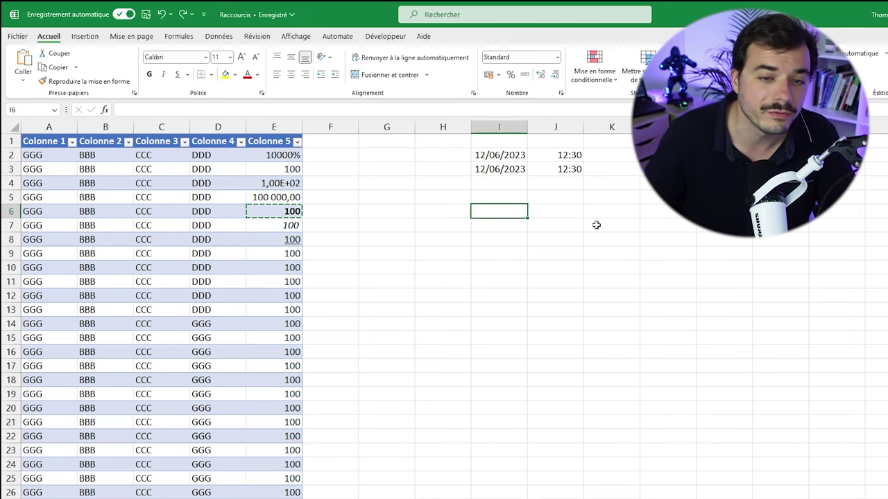
- Paste E6's bold 100 into I6, then paste only its formatting into I8
{"action": "type", "text": "100"}
{"action": "left_click", "coordinate": [597, 225]}
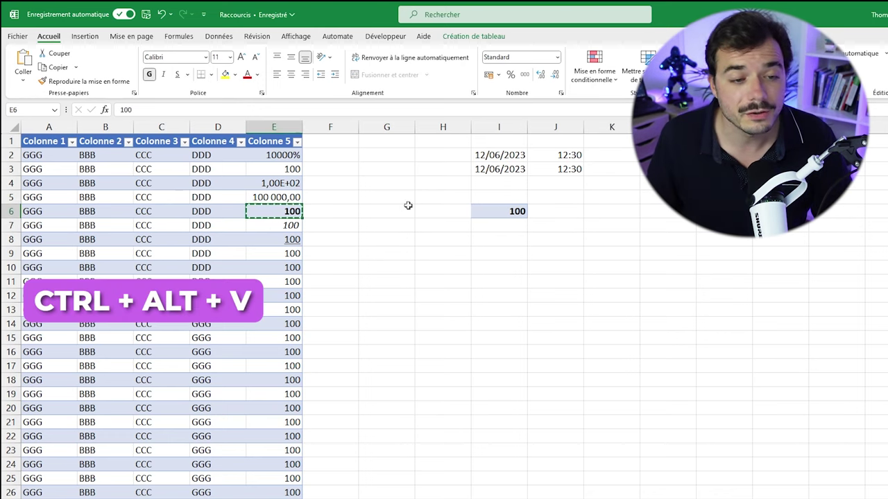
{"action": "left_click", "coordinate": [491, 238]}
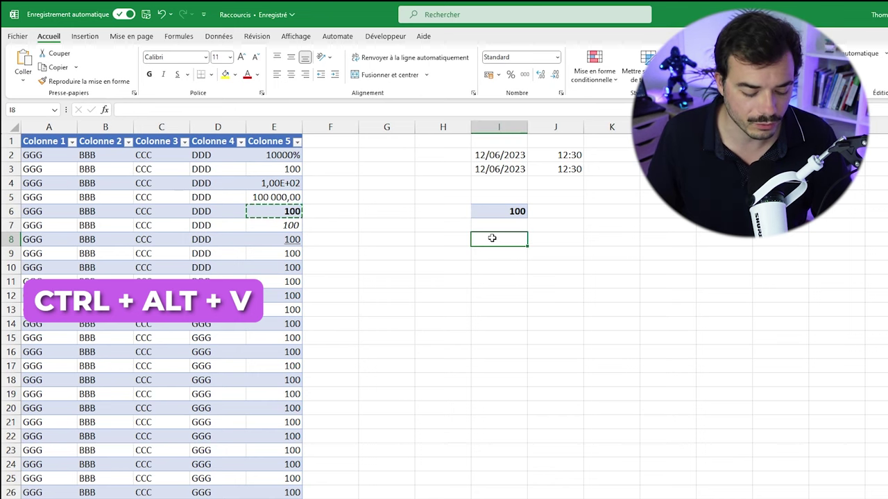
{"action": "key", "text": "ctrl+alt+v"}
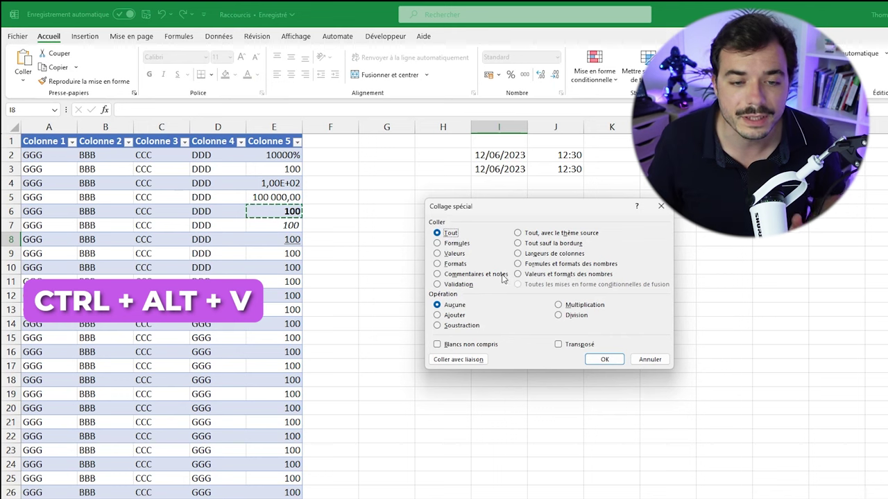
{"action": "left_click", "coordinate": [457, 244]}
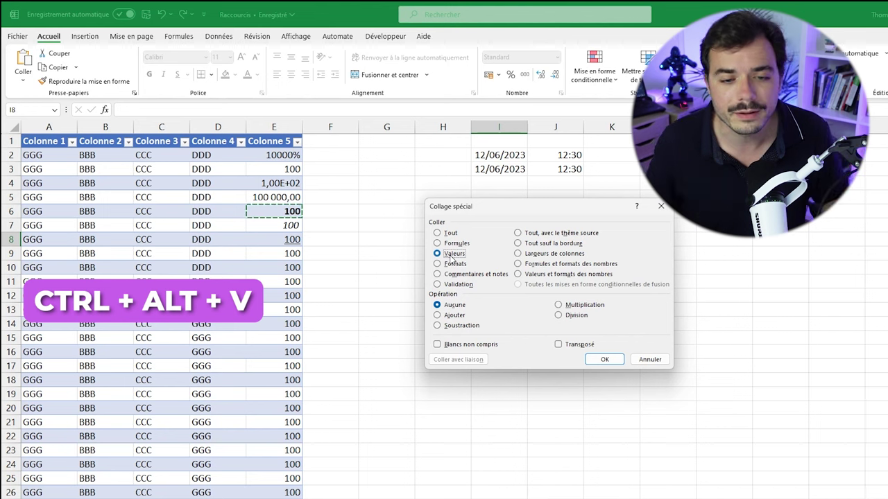
{"action": "left_click", "coordinate": [452, 264]}
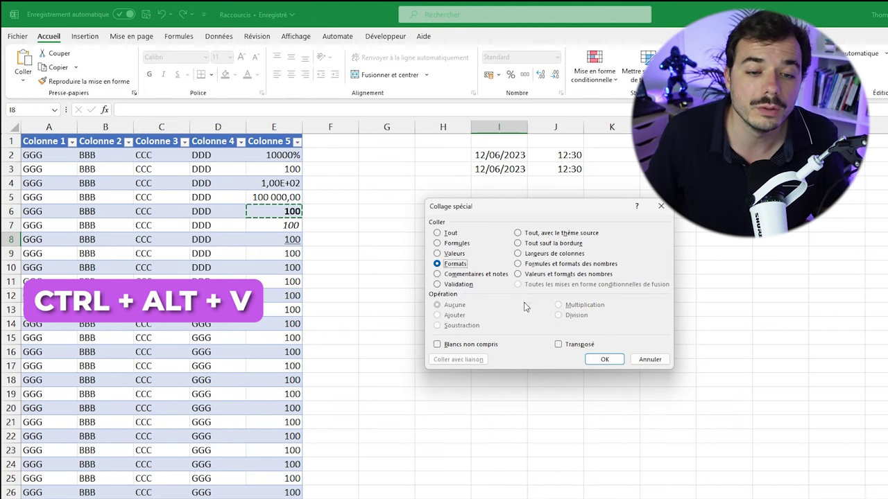
{"action": "left_click", "coordinate": [604, 359]}
{"action": "left_click", "coordinate": [521, 268]}
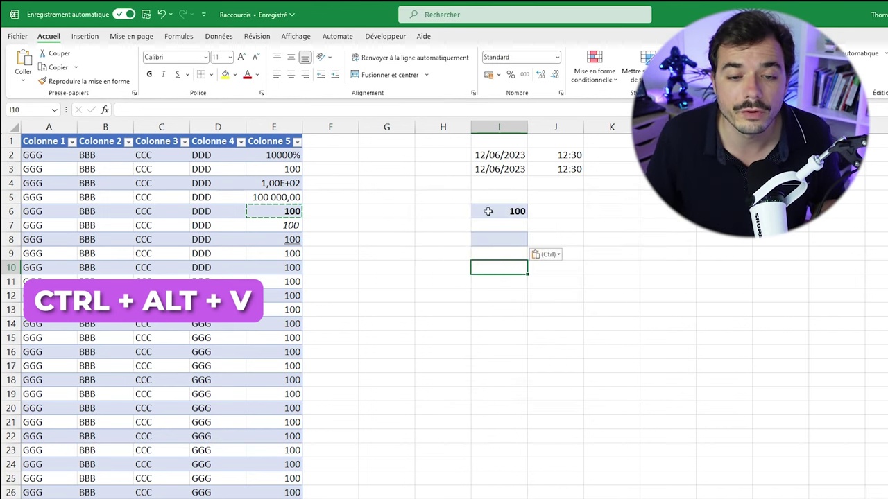
- Paste only the plain value 100 into I9 via Paste Special Valeurs
{"action": "left_click", "coordinate": [489, 236]}
{"action": "left_click", "coordinate": [500, 211]}
{"action": "left_click", "coordinate": [504, 254]}
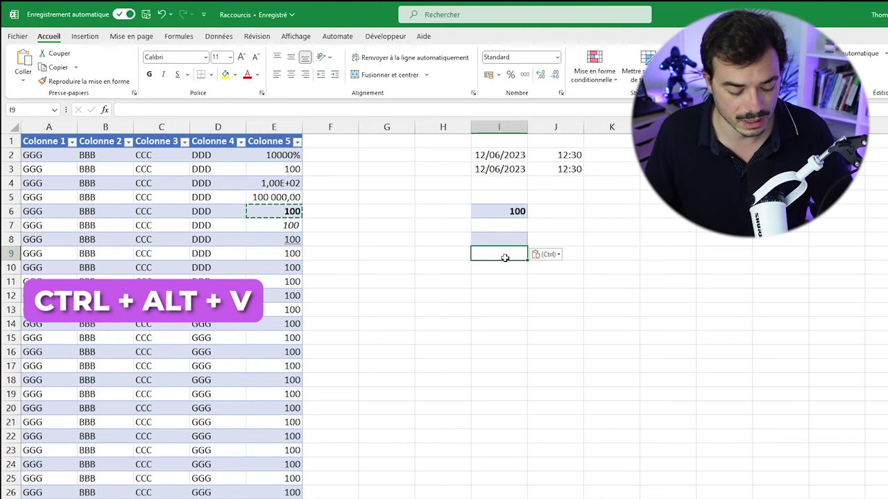
{"action": "key", "text": "ctrl+alt+v"}
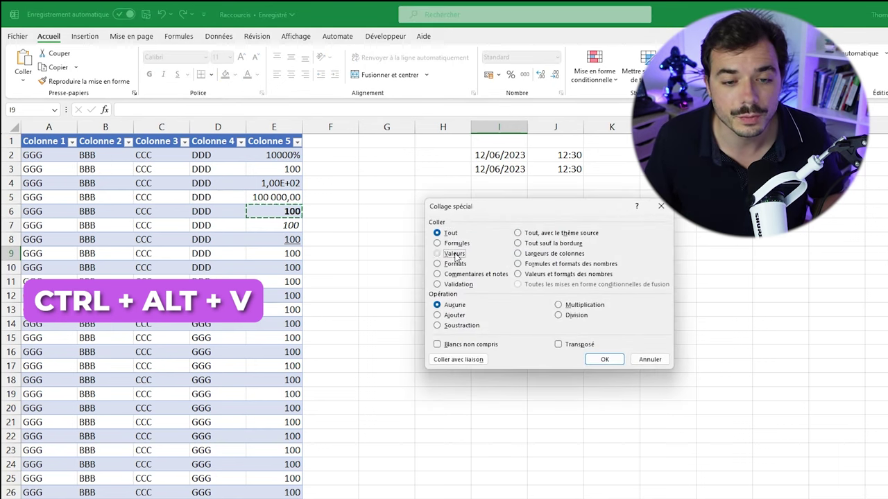
{"action": "left_click", "coordinate": [591, 359]}
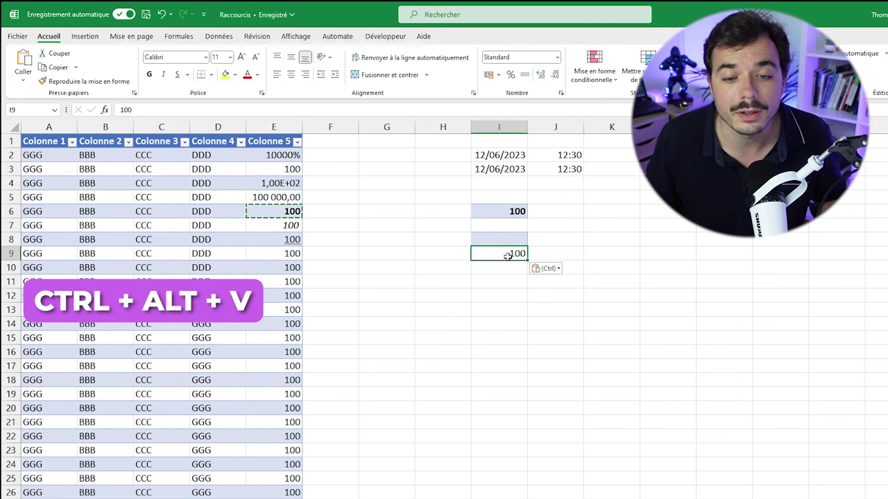
- Preview several paste options for I10, then close them without pasting
{"action": "left_click", "coordinate": [504, 270]}
{"action": "key", "text": "ctrl+alt+v"}
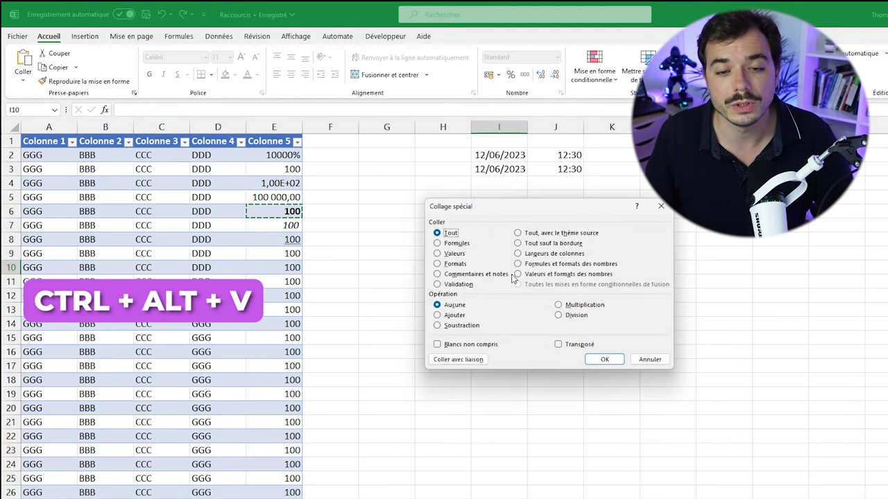
{"action": "left_click", "coordinate": [534, 235]}
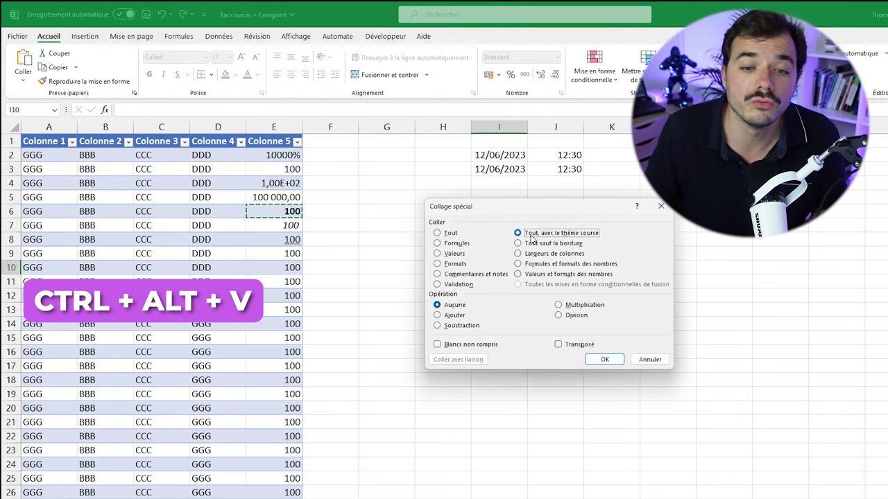
{"action": "left_click", "coordinate": [548, 243]}
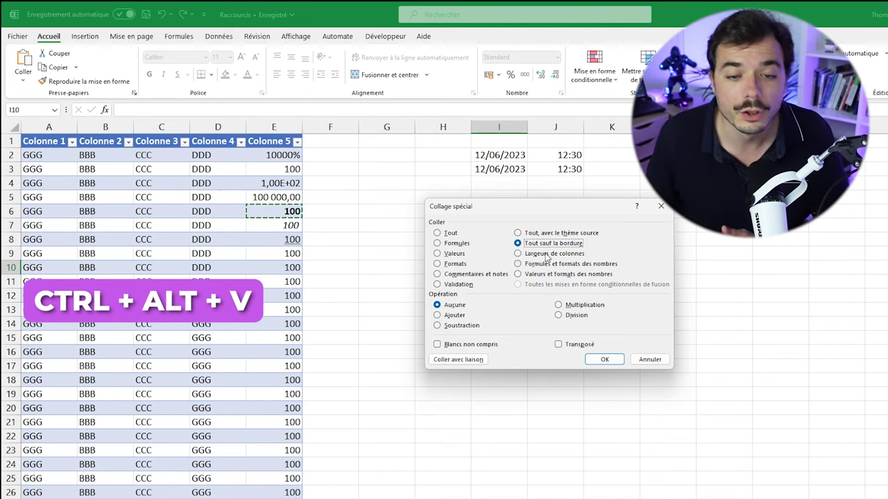
{"action": "left_click", "coordinate": [551, 255]}
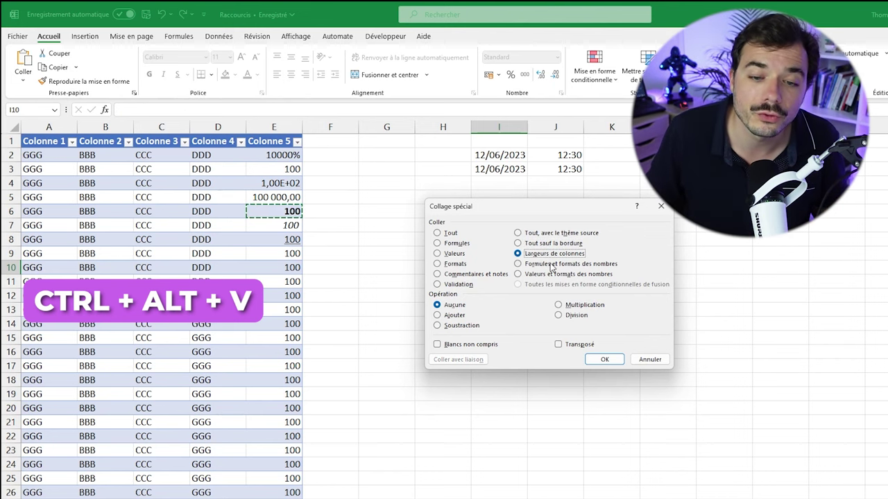
{"action": "left_click", "coordinate": [552, 265]}
{"action": "left_click", "coordinate": [553, 275]}
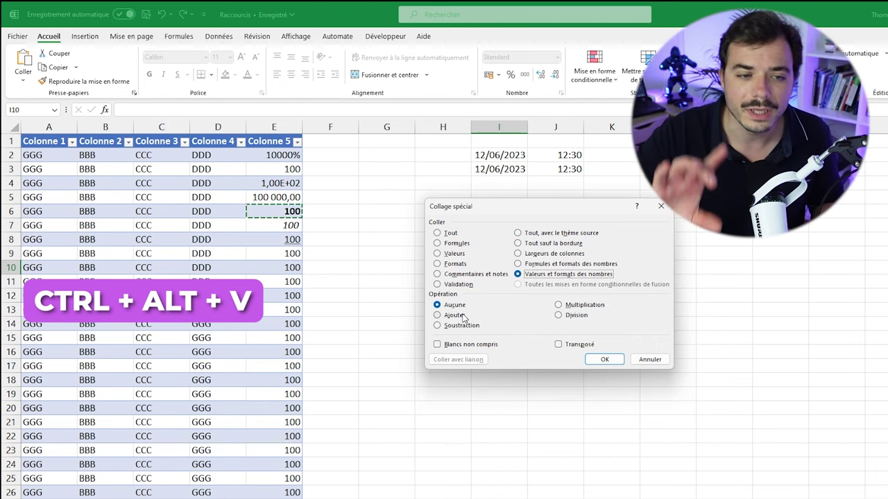
{"action": "key", "text": "Return"}
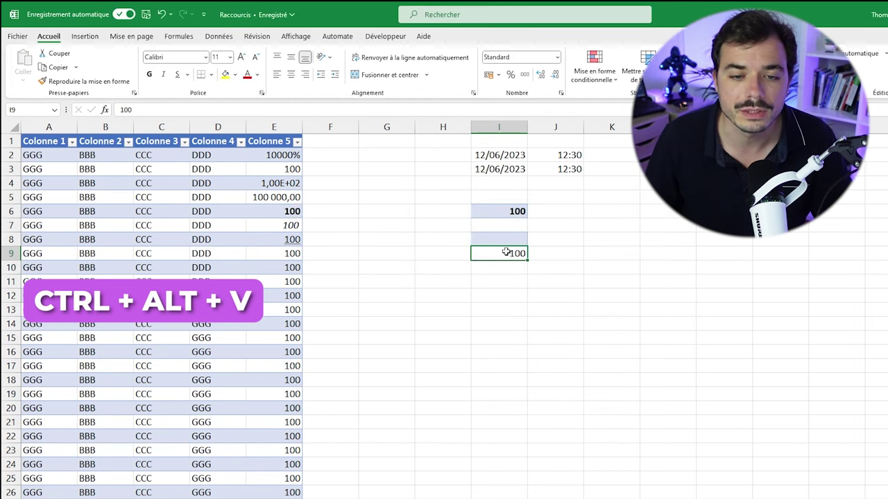
- Copy E6 again and pick I9 as the paste destination
{"action": "left_click", "coordinate": [285, 209]}
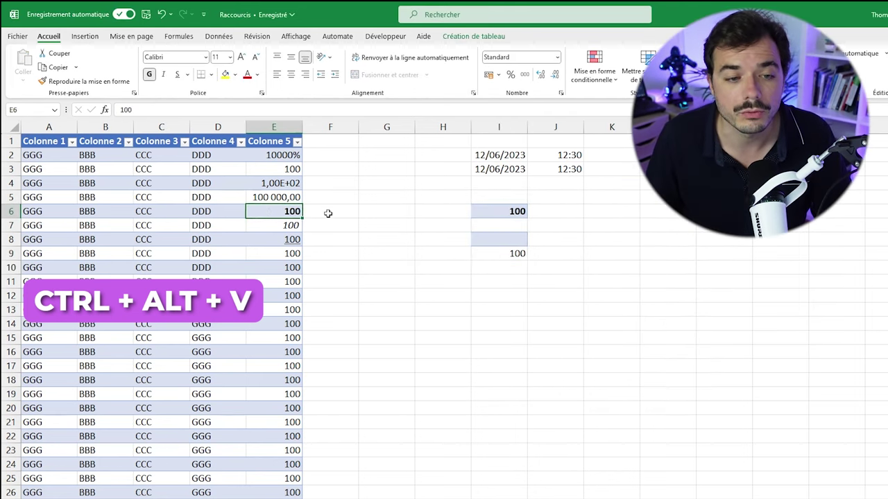
{"action": "left_click", "coordinate": [483, 254]}
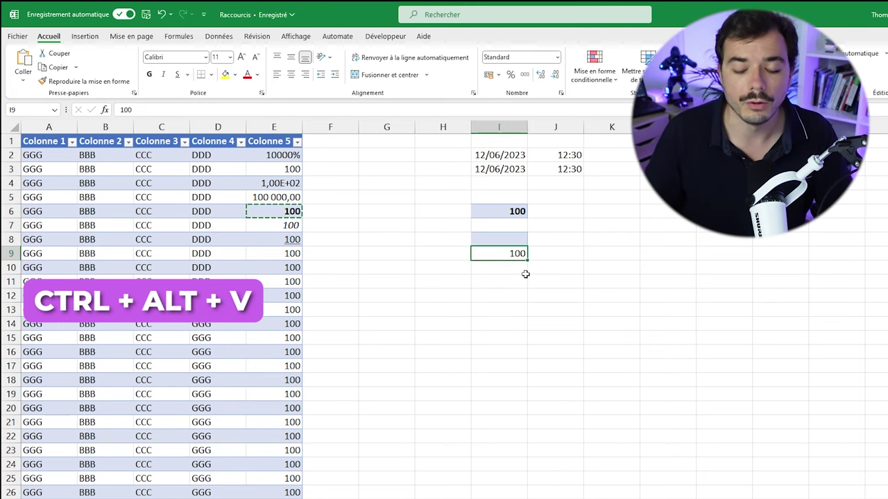
{"action": "key", "text": "ctrl+alt+v"}
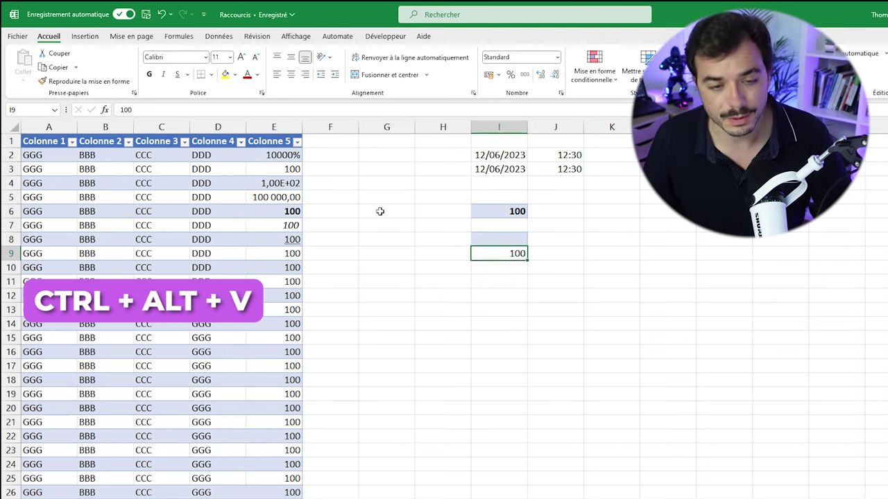
{"action": "left_click", "coordinate": [294, 211]}
{"action": "key", "text": "ctrl+c"}
{"action": "left_click", "coordinate": [502, 252]}
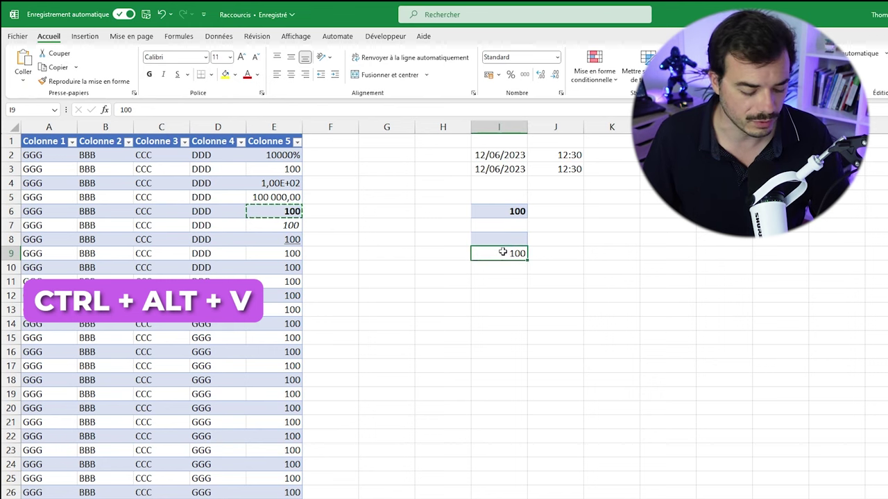
- Paste Special with Opération Ajouter onto I9, turning 100 into 200, then clear the copy
{"action": "key", "text": "ctrl+alt+v"}
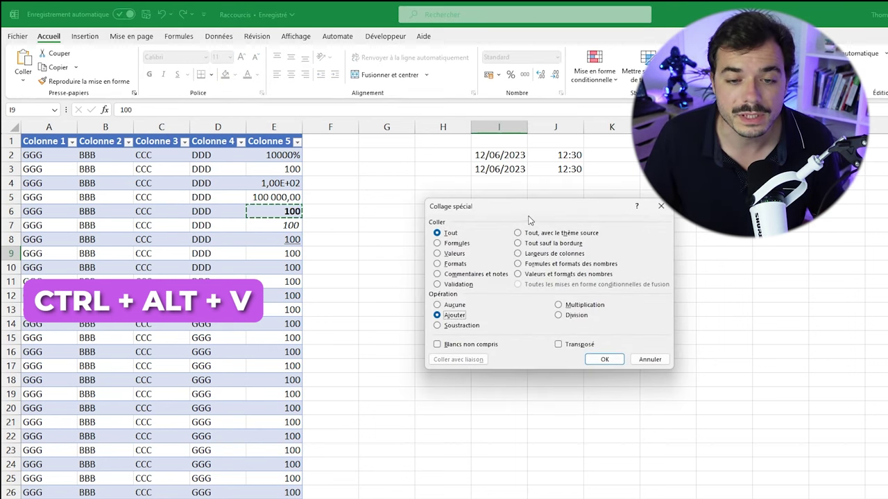
{"action": "left_click_drag", "start_coordinate": [528, 216], "coordinate": [657, 275]}
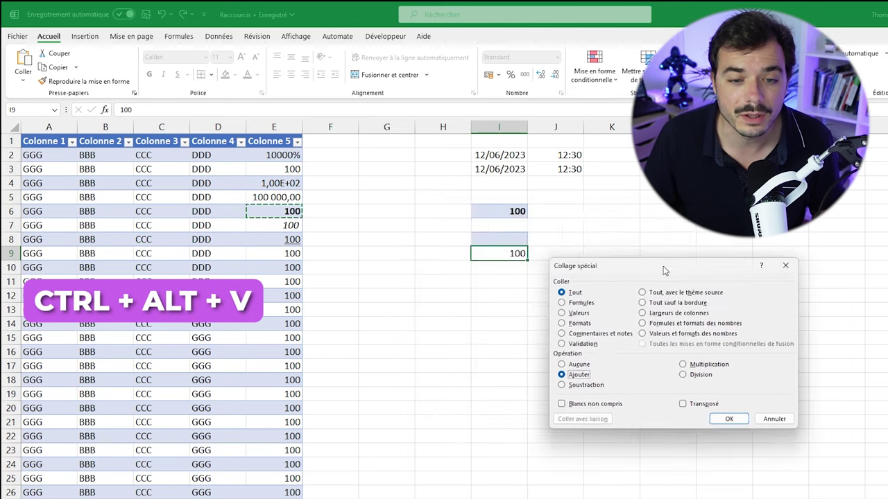
{"action": "left_click", "coordinate": [735, 418]}
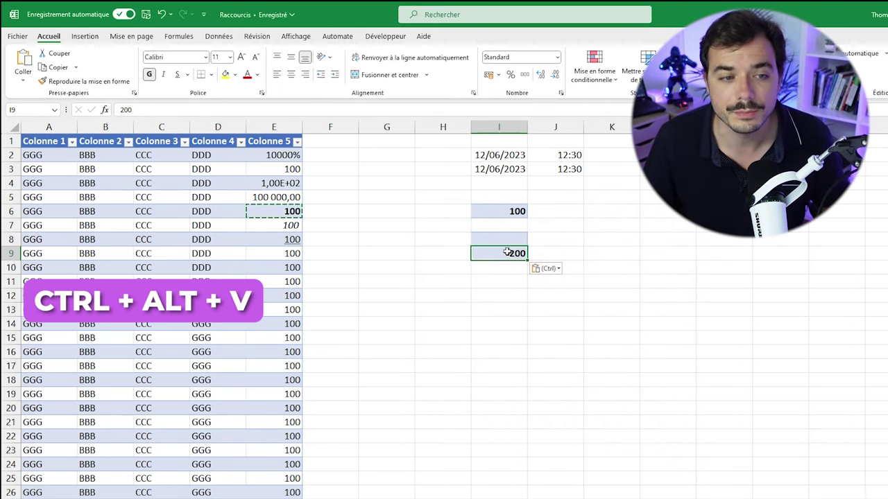
{"action": "key", "text": "Escape"}
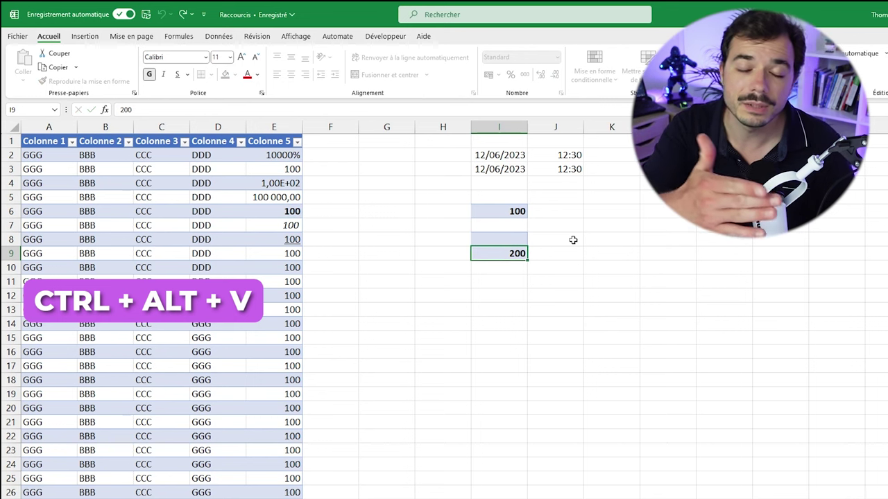
{"action": "double_click", "coordinate": [522, 254]}
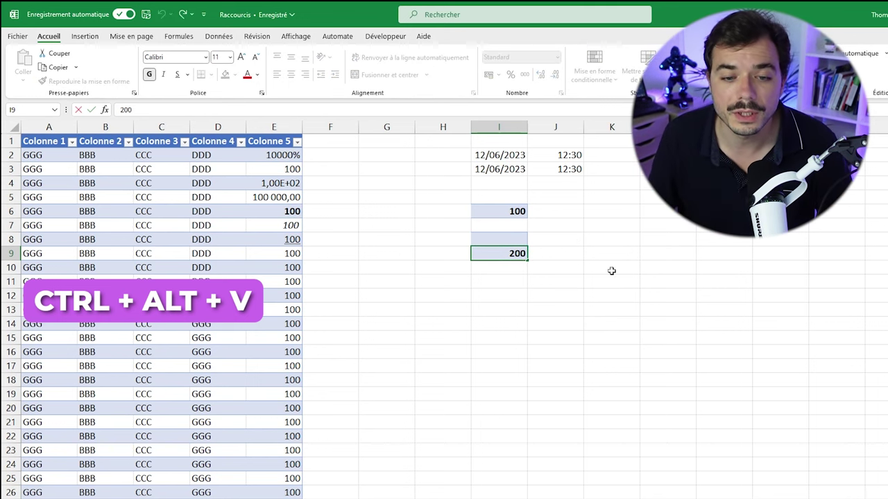
{"action": "key", "text": "Escape"}
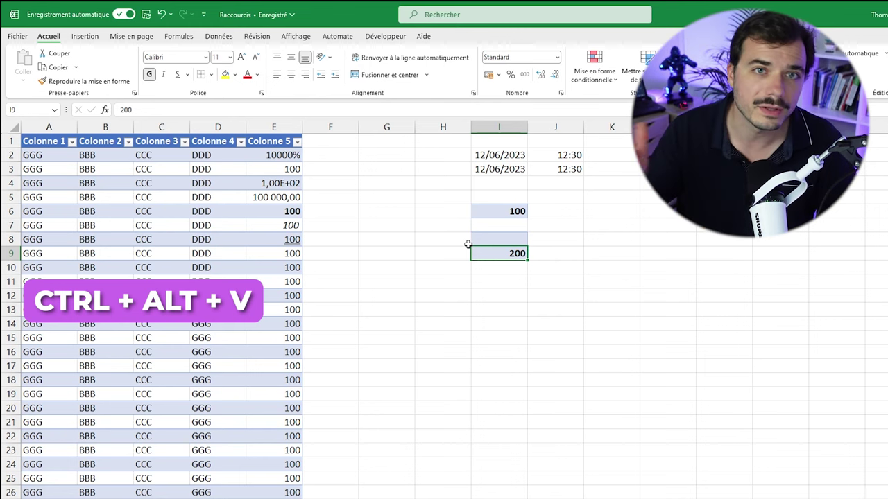
- Paste the copied Colonne 5 numbers as values into K6 through Paste Special
{"action": "left_click_drag", "start_coordinate": [282, 154], "coordinate": [291, 253]}
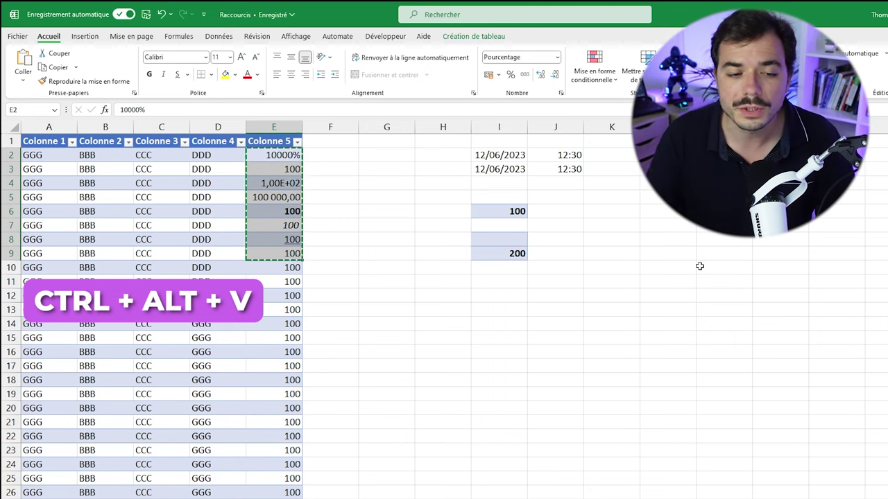
{"action": "left_click", "coordinate": [620, 210]}
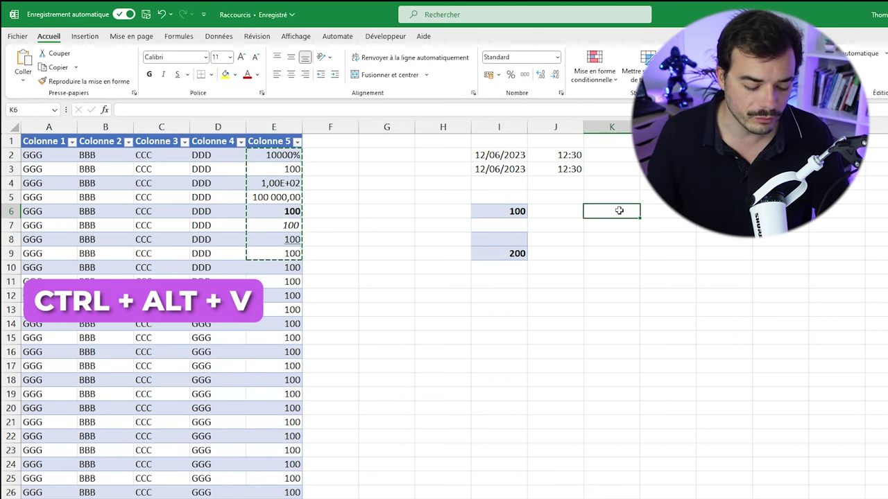
{"action": "key", "text": "ctrl+alt+v"}
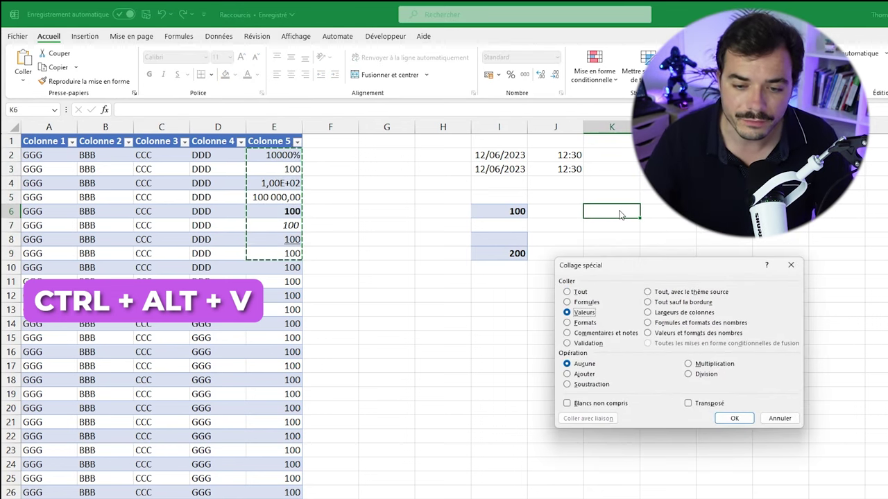
{"action": "key", "text": "Return"}
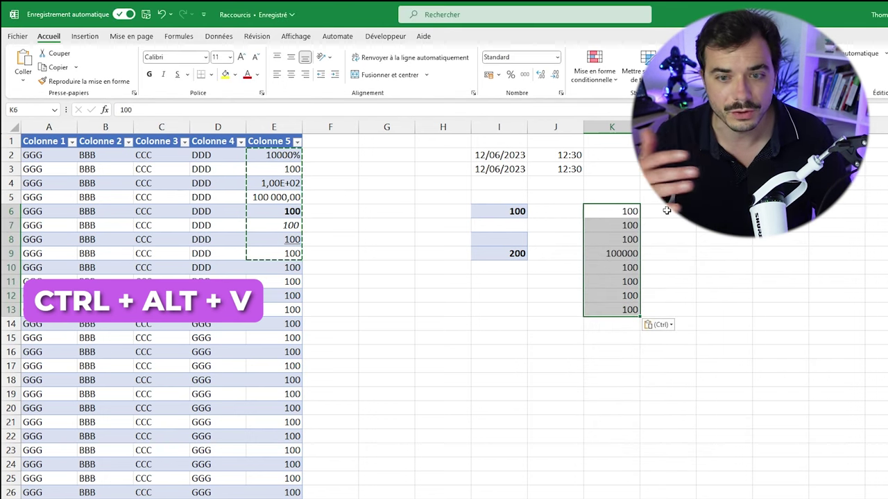
- Paste the same numbers as values into M6 and G6 with Ctrl+Shift+V, then select K6:K13
{"action": "left_click", "coordinate": [714, 210]}
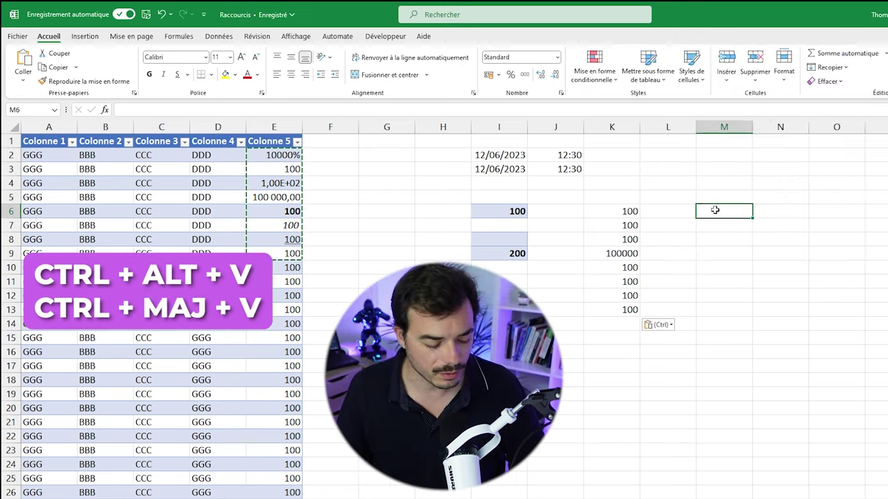
{"action": "key", "text": "ctrl+shift+v"}
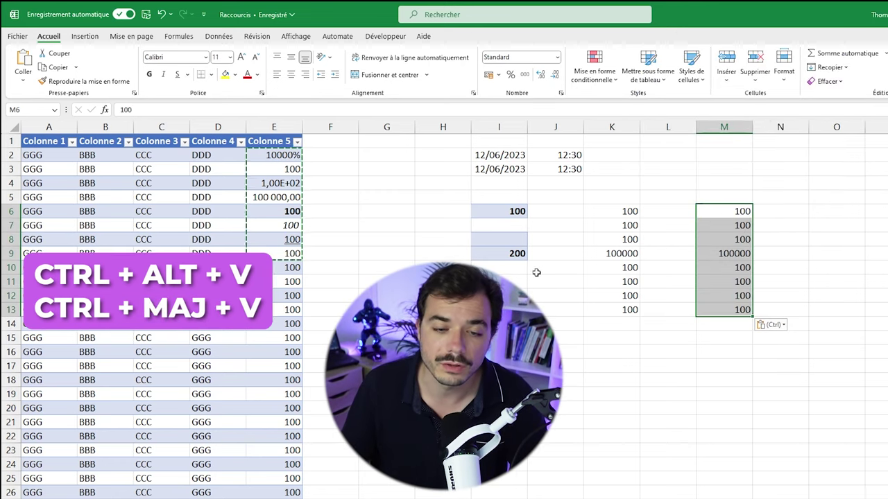
{"action": "left_click", "coordinate": [381, 208]}
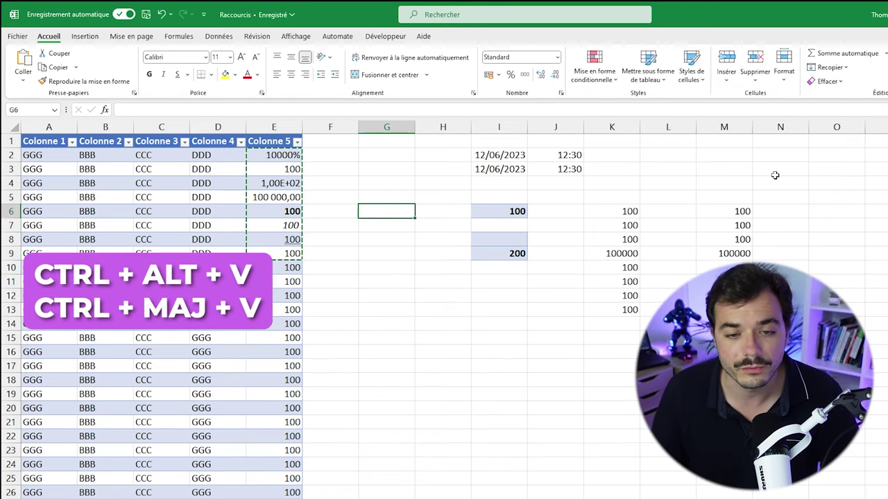
{"action": "key", "text": "ctrl+shift+v"}
{"action": "left_click", "coordinate": [687, 198]}
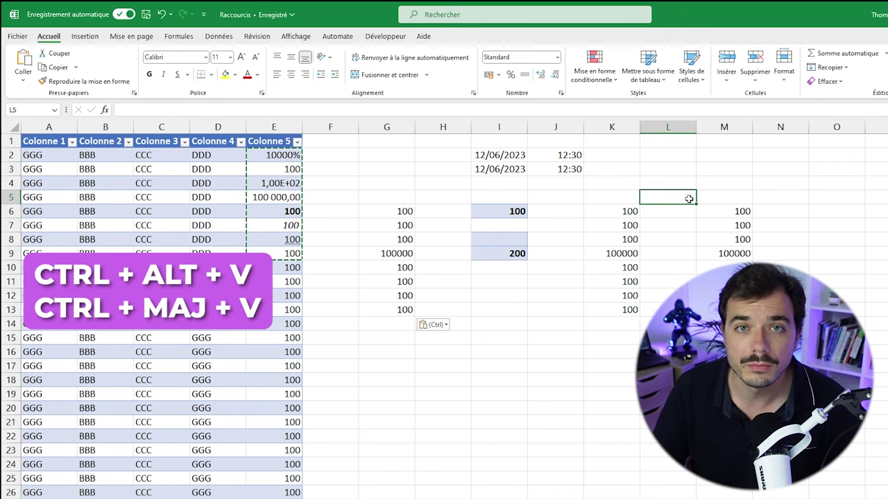
{"action": "left_click_drag", "start_coordinate": [621, 211], "coordinate": [620, 309]}
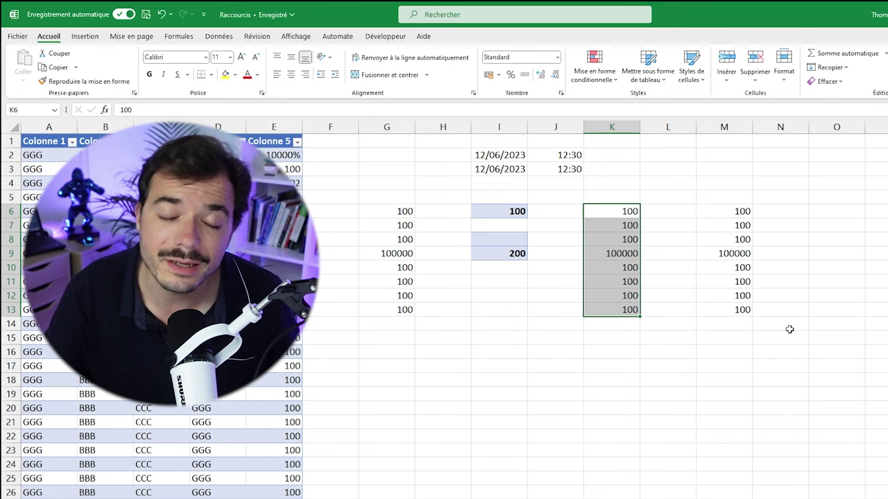
- Delete the entire column K using the Alt, L, U, S keytips and Colonne entière
{"action": "key", "text": "alt"}
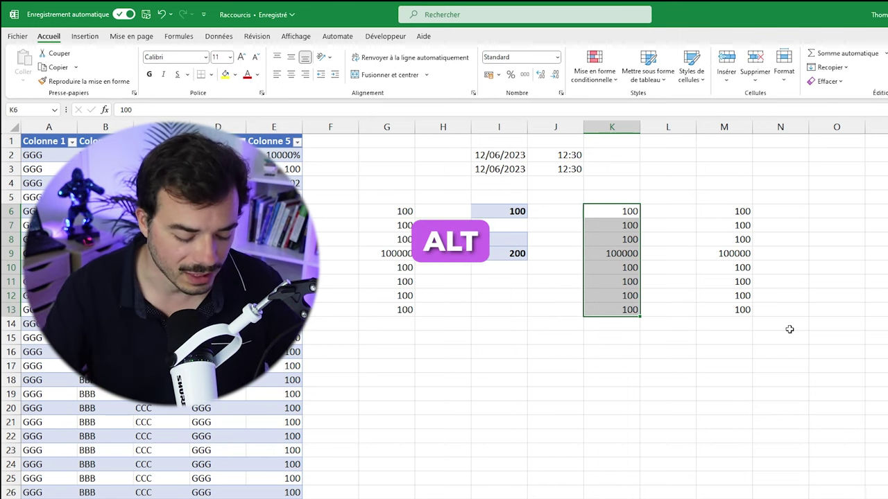
{"action": "key", "text": "alt"}
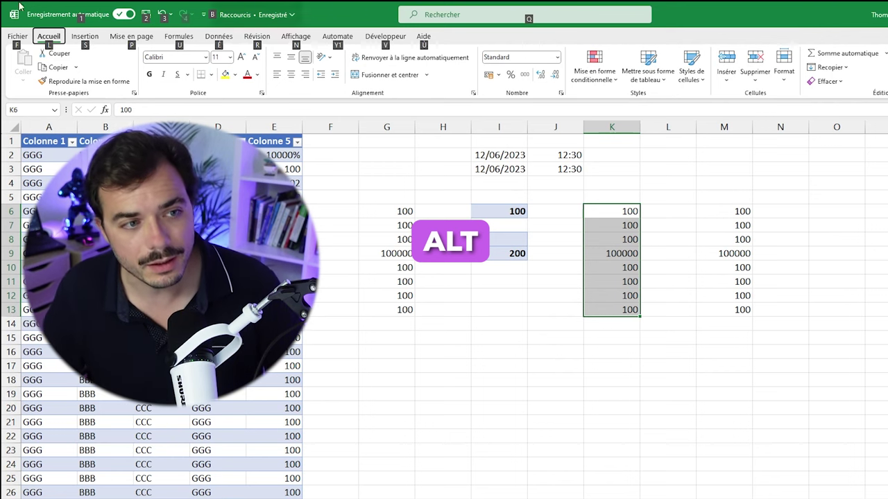
{"action": "key", "text": "l"}
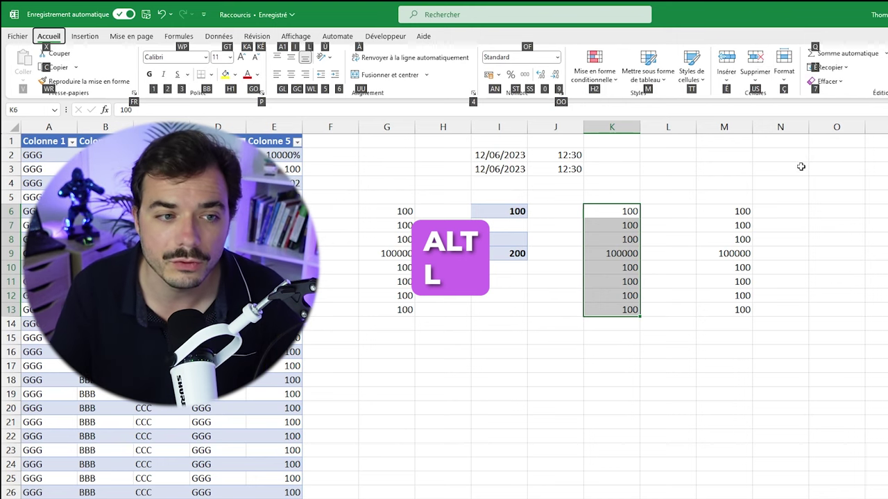
{"action": "key", "text": "u"}
{"action": "key", "text": "s"}
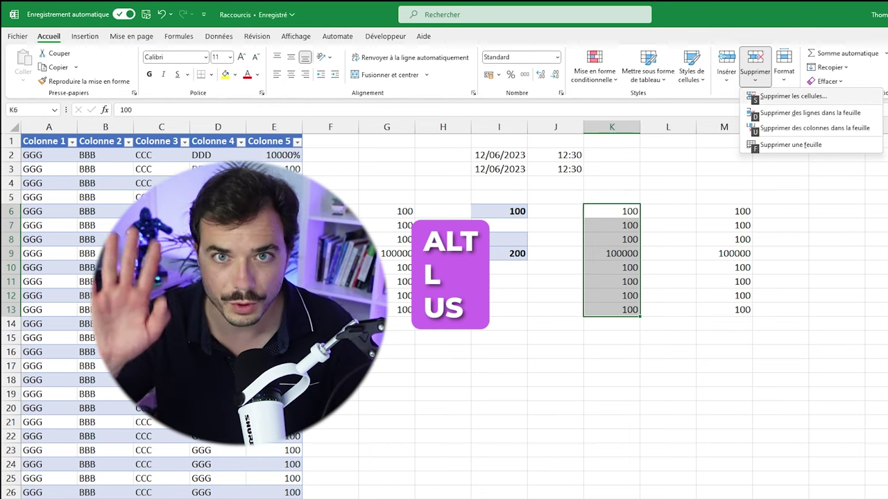
{"action": "key", "text": "s"}
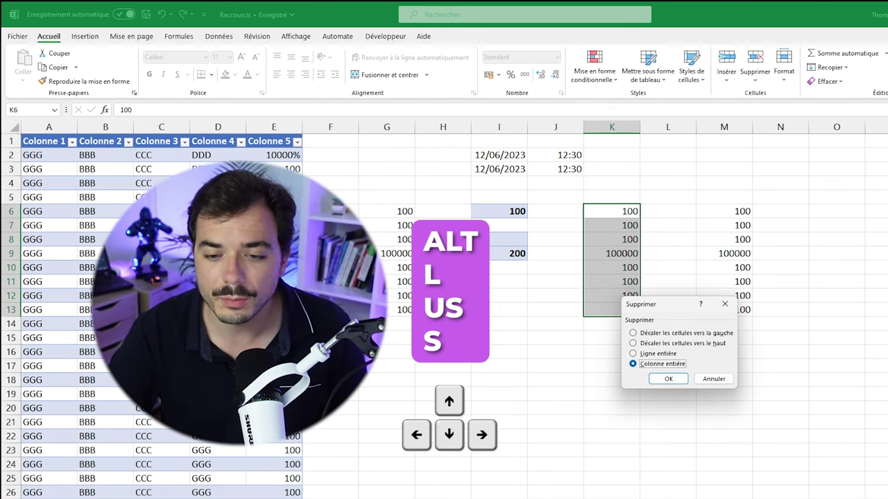
{"action": "key", "text": "Return"}
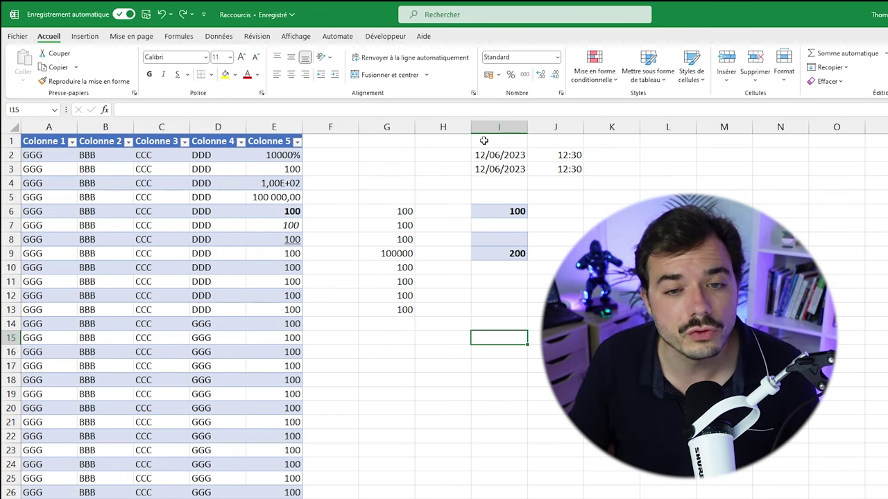
{"action": "left_click_drag", "start_coordinate": [485, 154], "coordinate": [567, 169]}
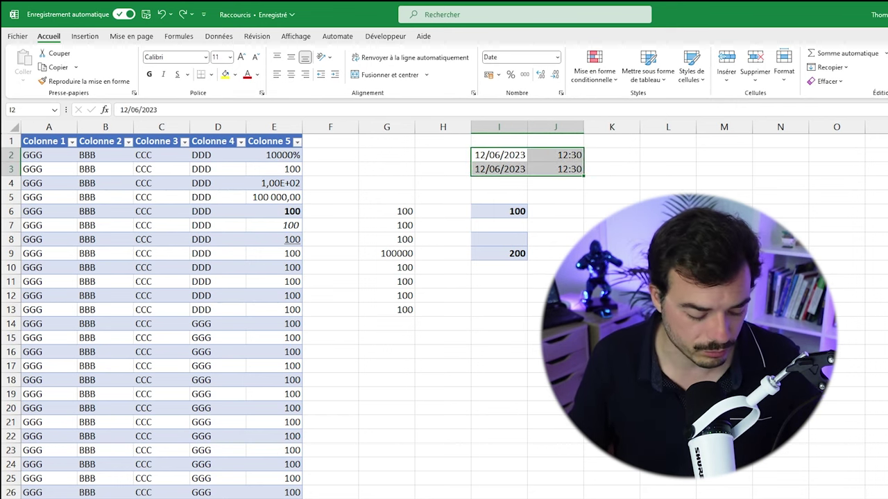
{"action": "key", "text": "alt"}
{"action": "key", "text": "l"}
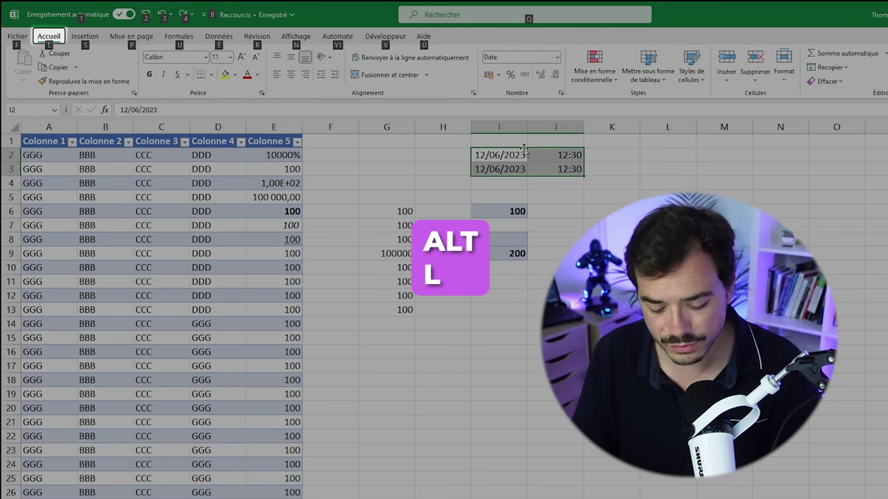
{"action": "key", "text": "l"}
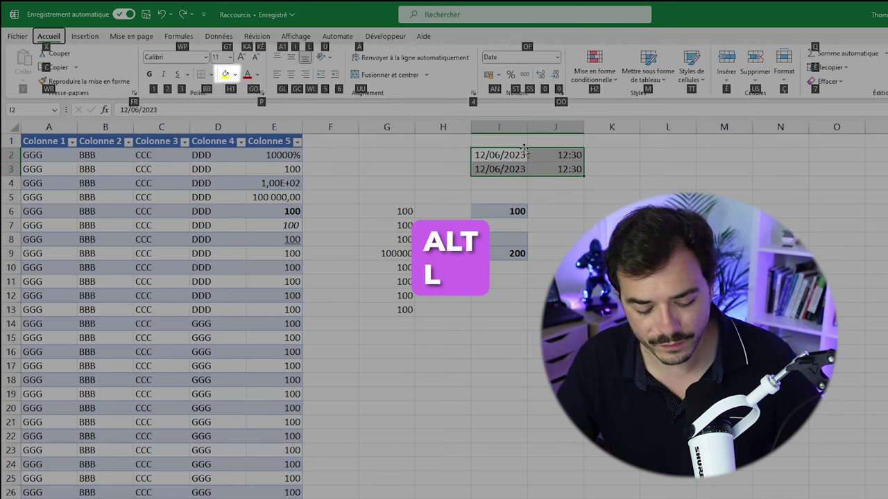
{"action": "key", "text": "h"}
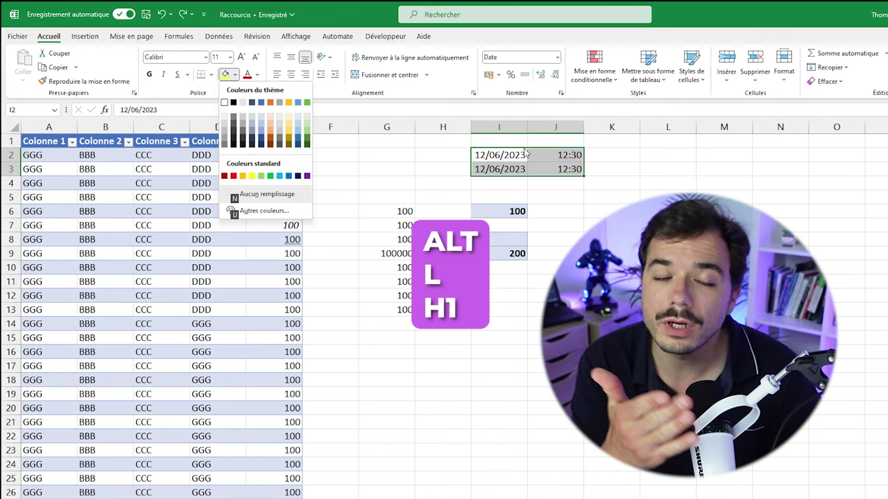
{"action": "key", "text": "n"}
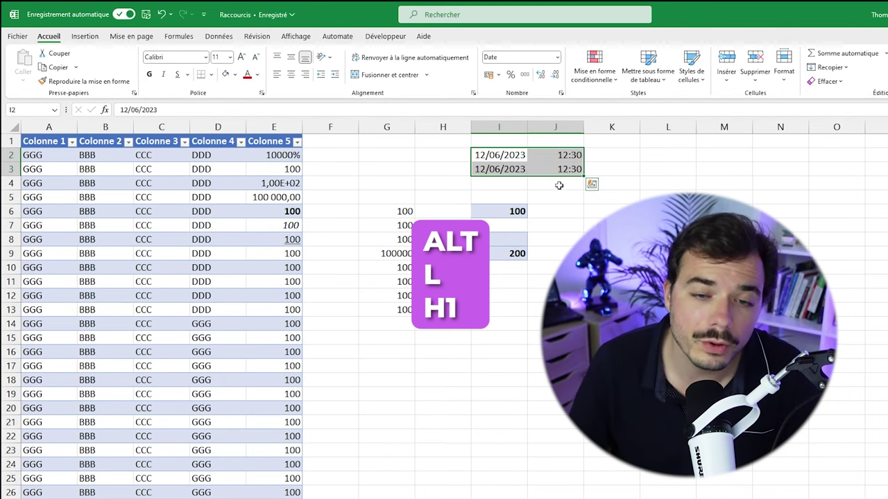
{"action": "left_click", "coordinate": [234, 75]}
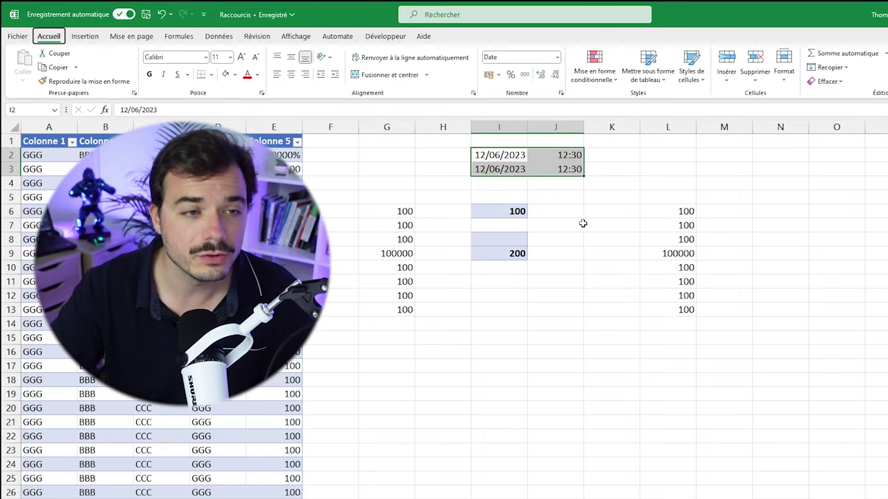
- Show the Données tab via Alt, É, start a text/CSV import with F, T, then cancel it
{"action": "key", "text": "alt"}
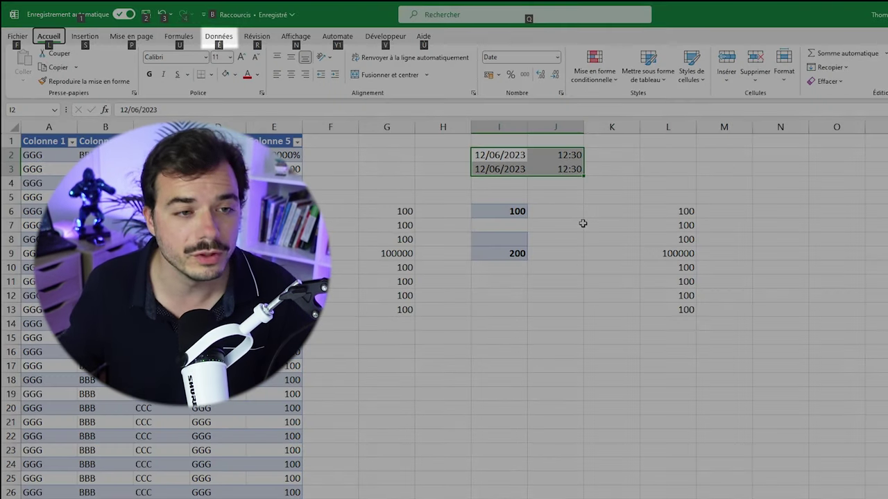
{"action": "key", "text": "eacute"}
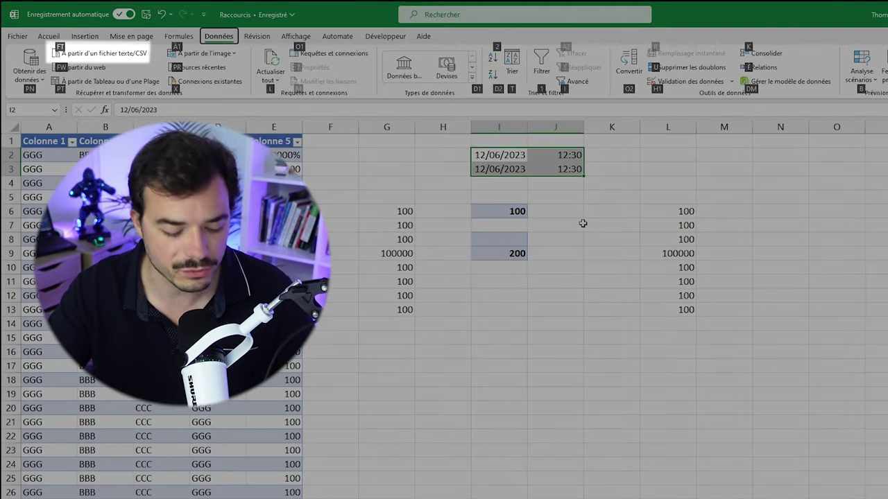
{"action": "key", "text": "f"}
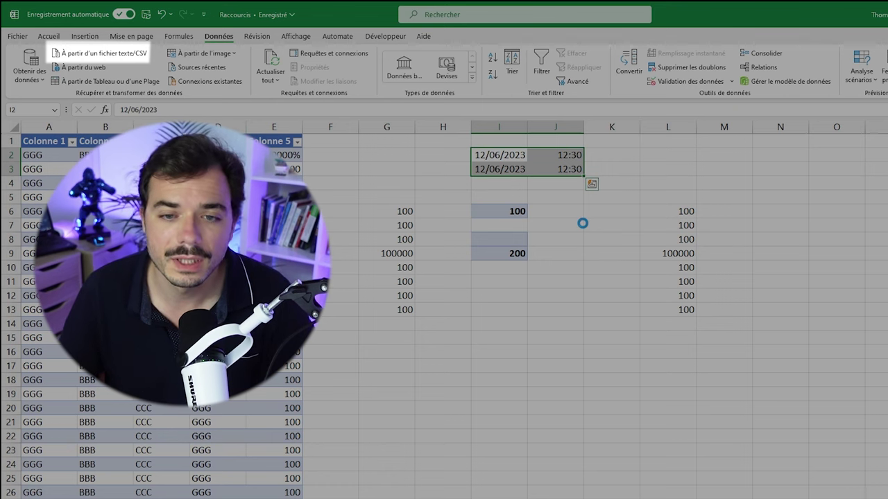
{"action": "key", "text": "t"}
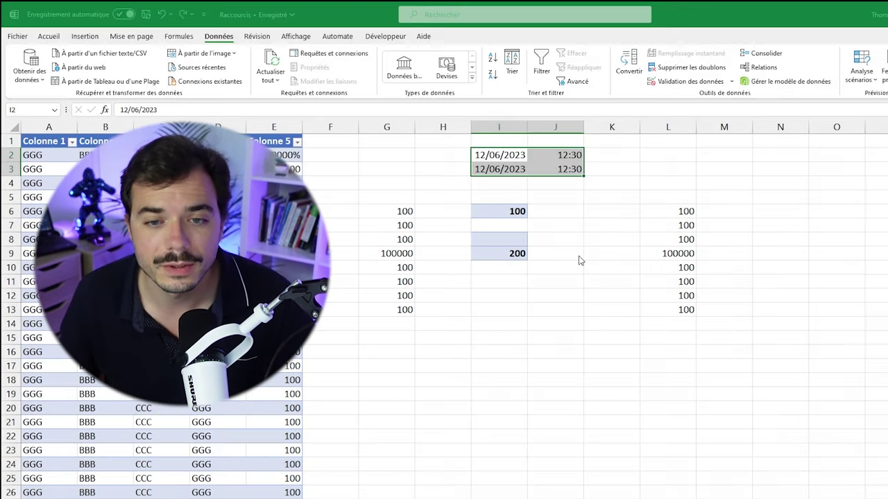
{"action": "key", "text": "Escape"}
{"action": "left_click", "coordinate": [580, 256]}
{"action": "left_click", "coordinate": [610, 229]}
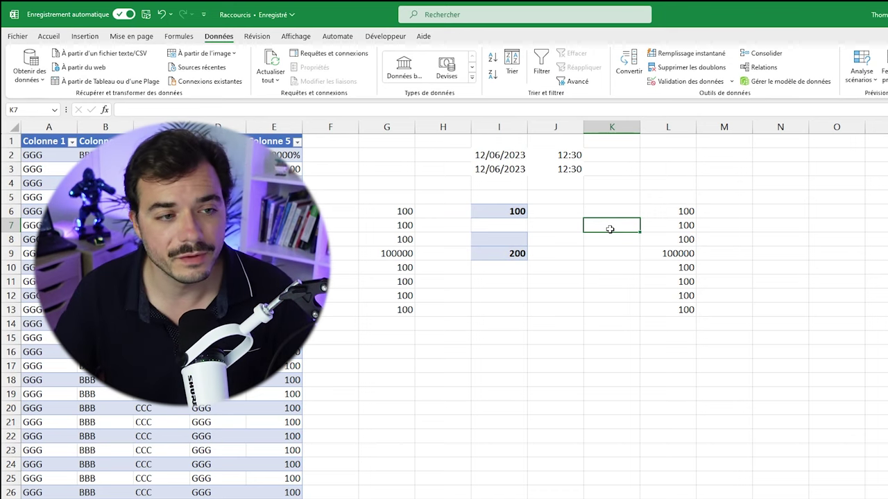
{"action": "key", "text": "alt"}
{"action": "key", "text": "eacute"}
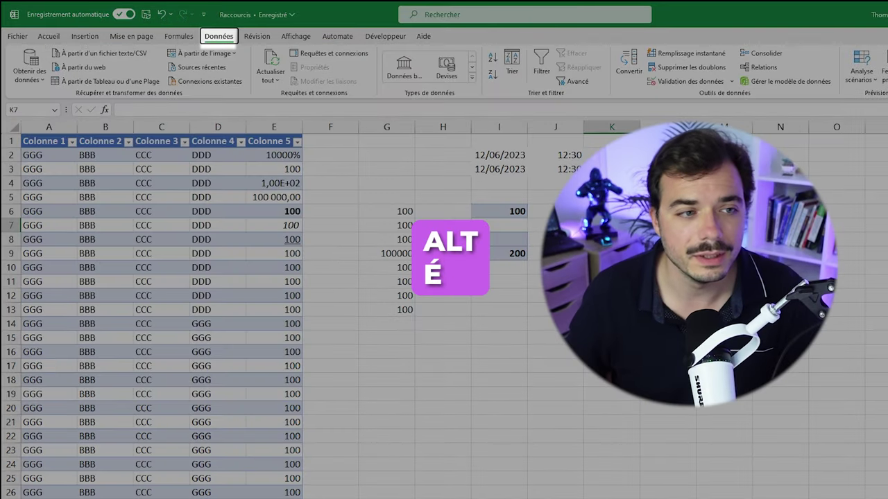
{"action": "key", "text": "f"}
{"action": "key", "text": "t"}
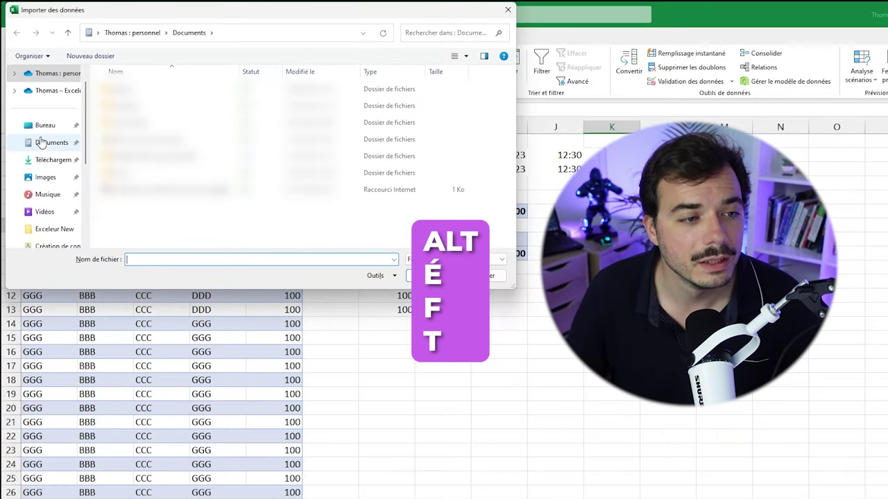
{"action": "left_click", "coordinate": [503, 278]}
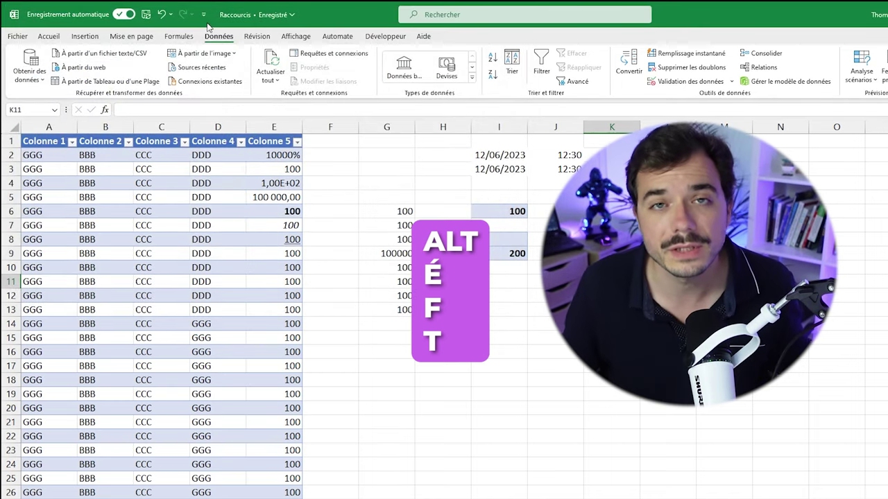
{"action": "left_click", "coordinate": [47, 36]}
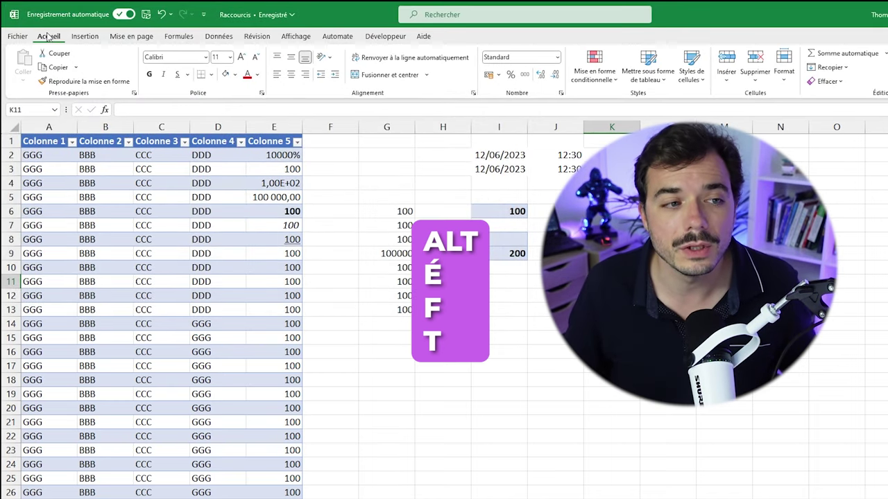
{"action": "left_click", "coordinate": [221, 38]}
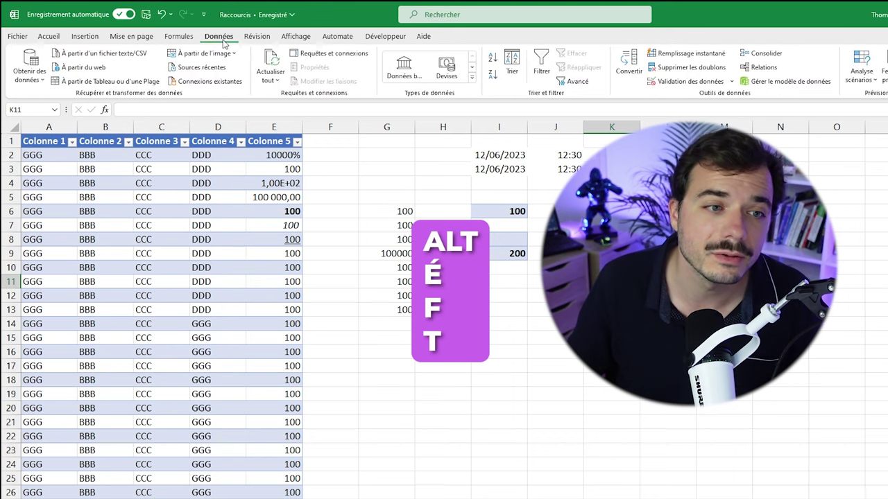